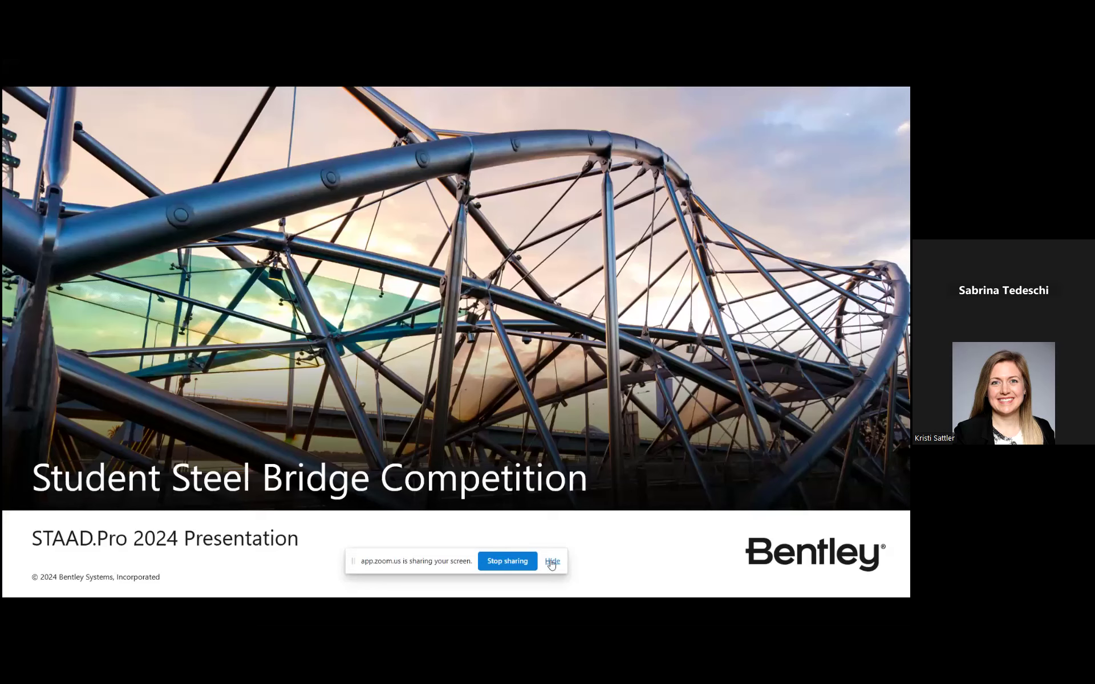
Switch from the presentation slides to STAAD.Pro 2024 and dismiss both overdue calendar reminders.
{"action": "left_click", "coordinate": [551, 561]}
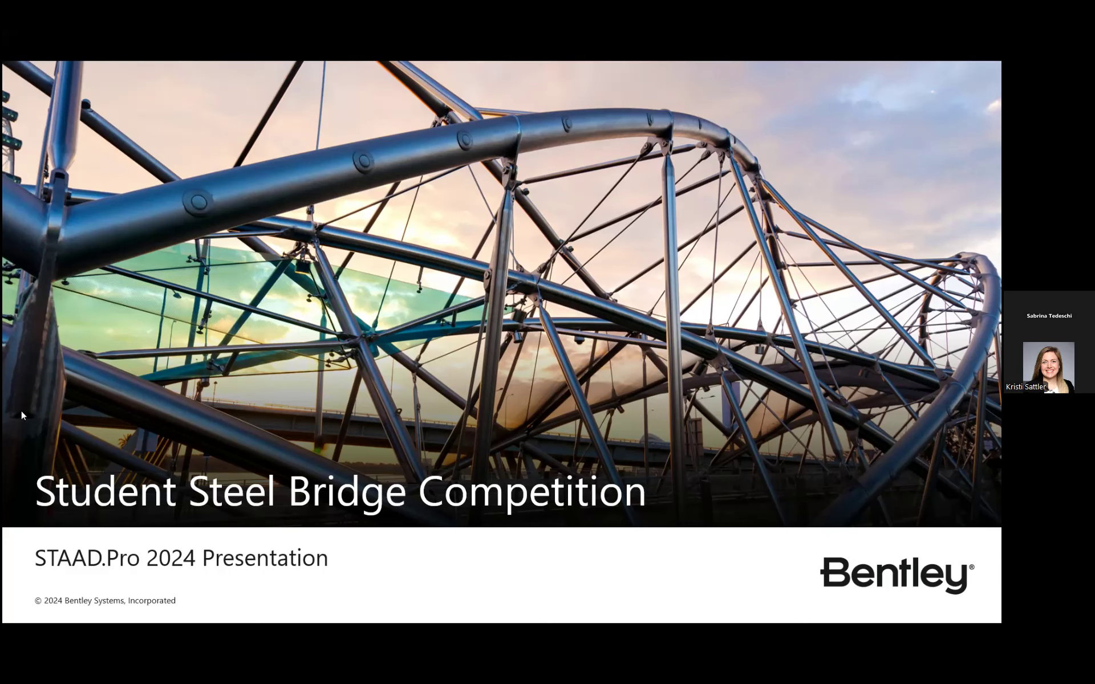
{"action": "key", "text": "alt+Tab"}
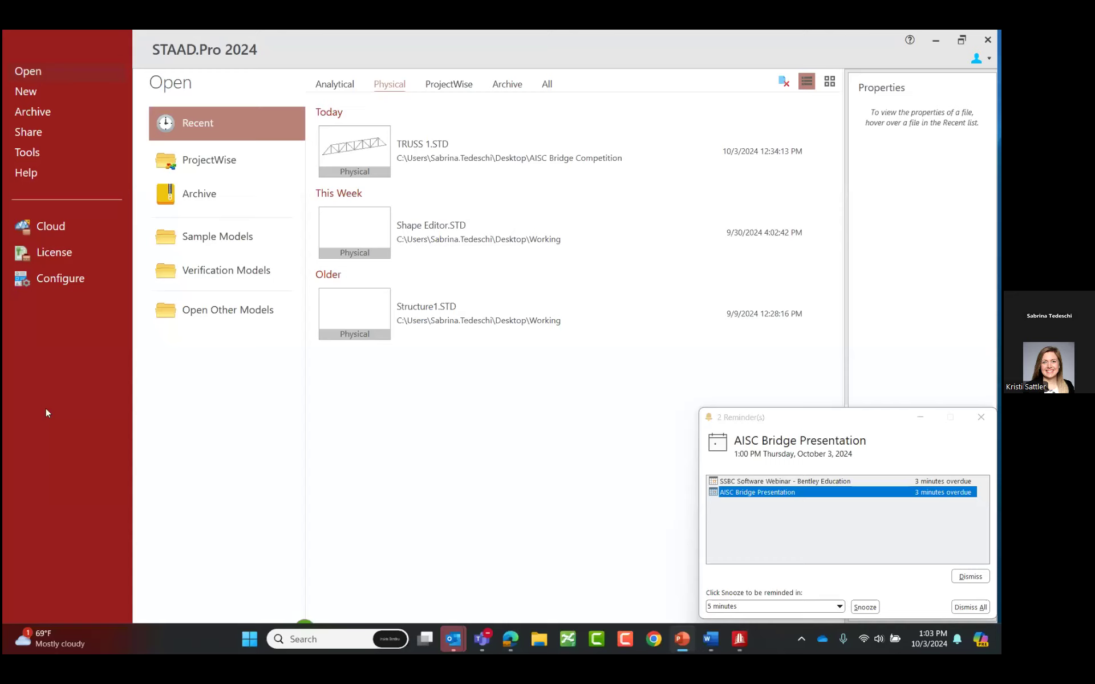
{"action": "left_click", "coordinate": [956, 577]}
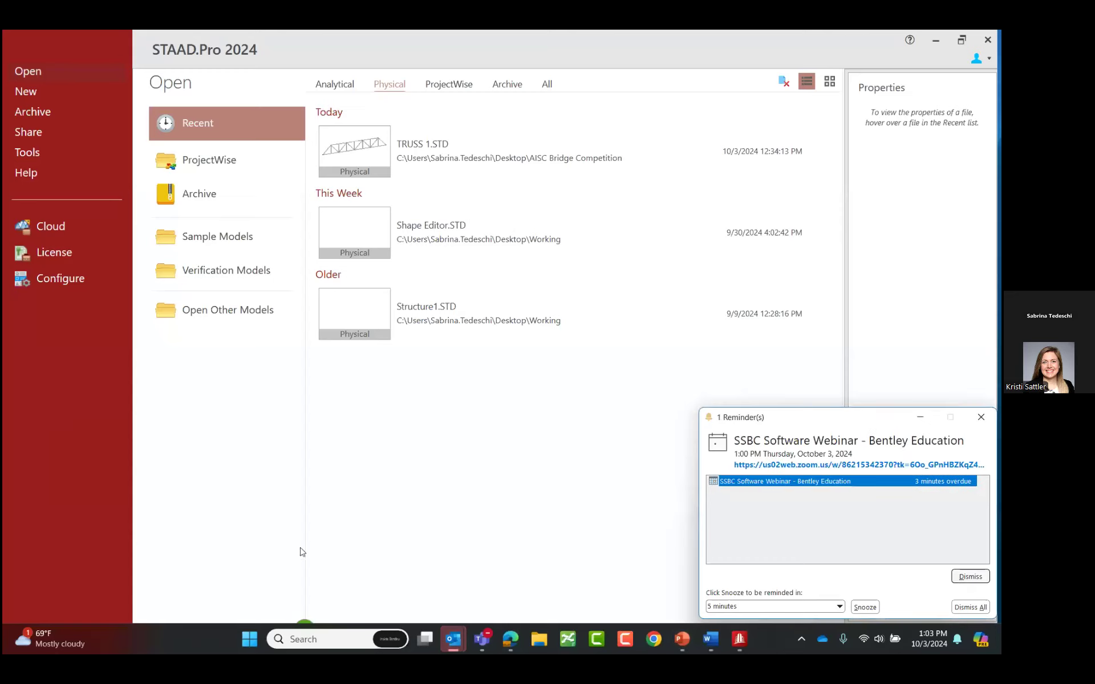
{"action": "left_click", "coordinate": [959, 575]}
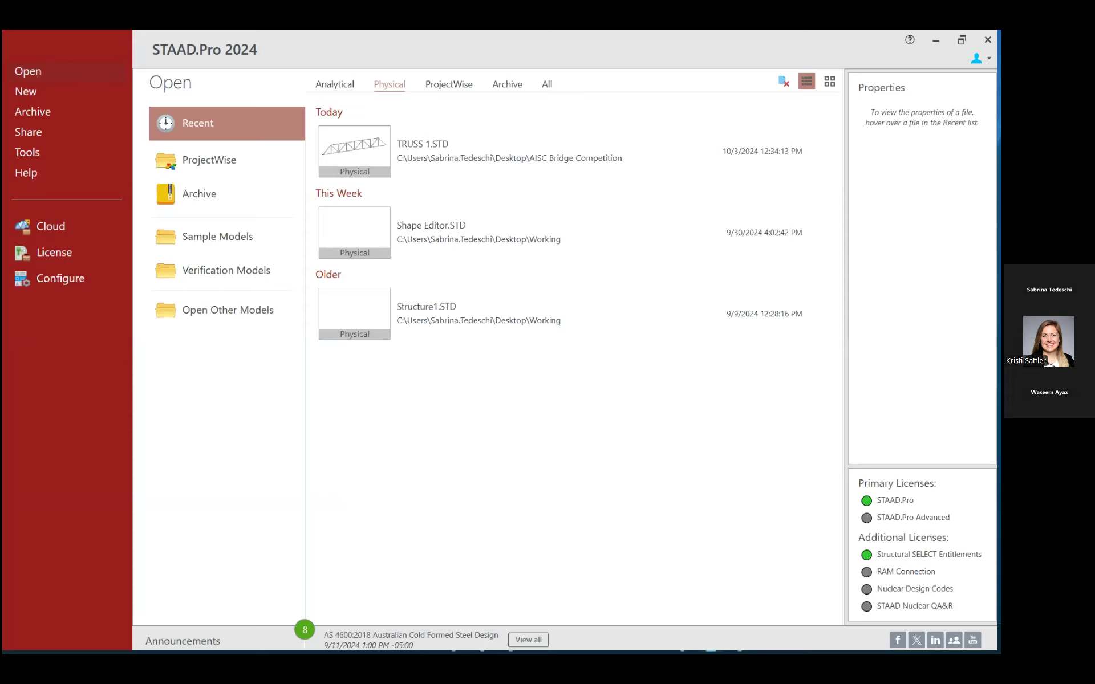
Create a new physical model named Structure1 with English units in the AISC Bridge Competition folder.
{"action": "left_click", "coordinate": [44, 97]}
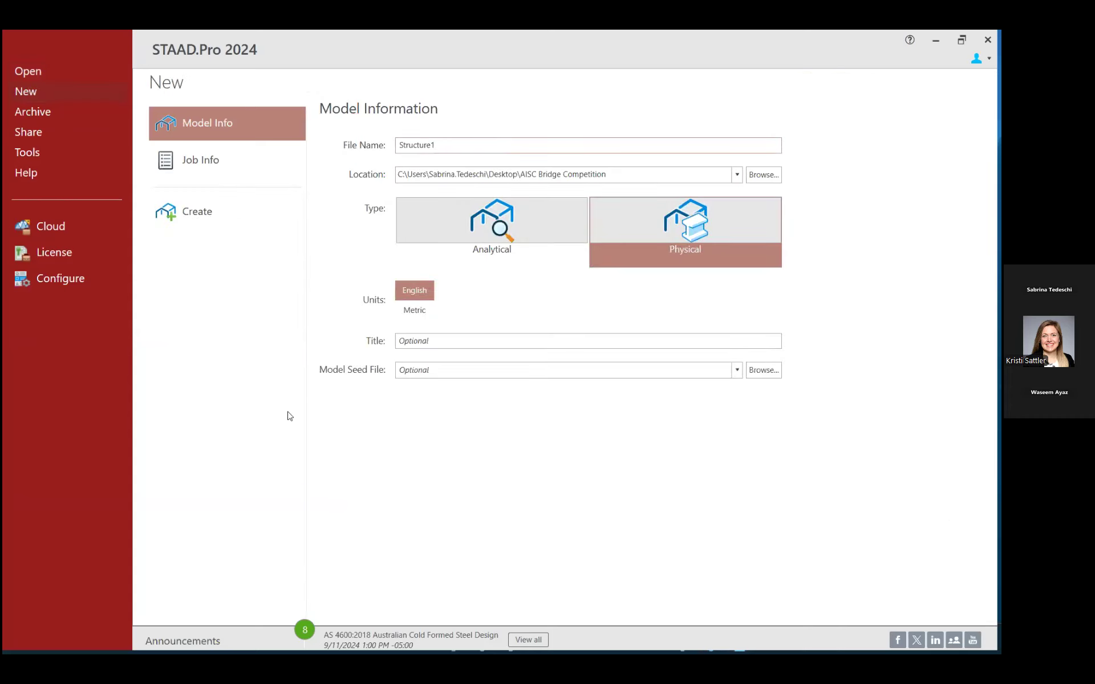
{"action": "left_click", "coordinate": [619, 175]}
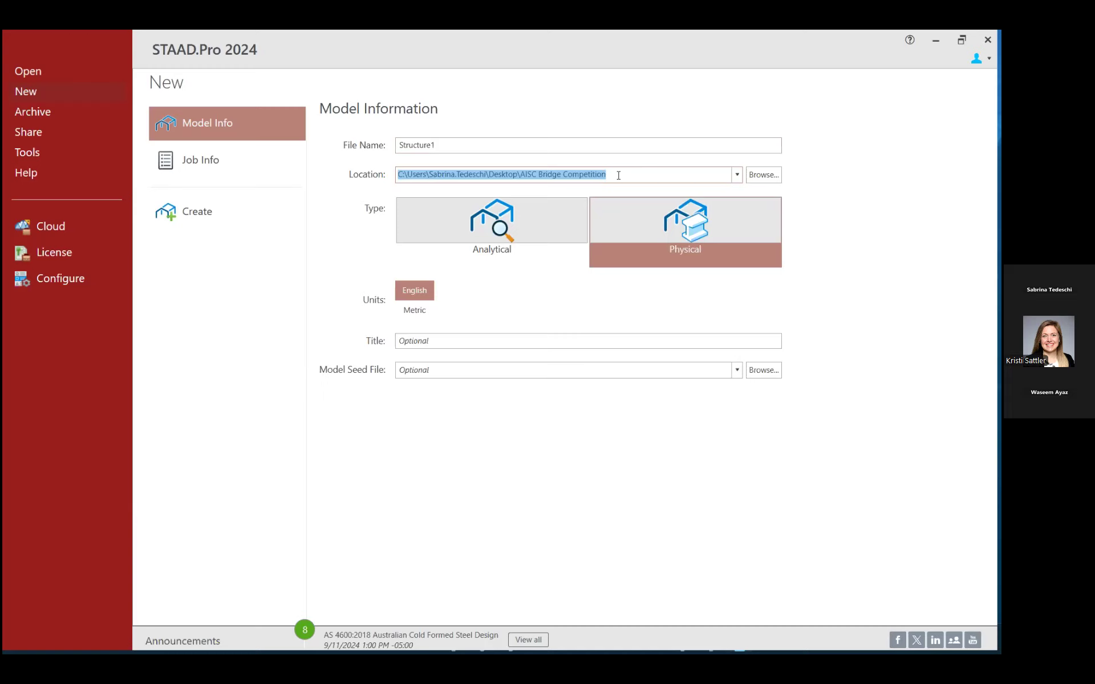
{"action": "left_click", "coordinate": [617, 176]}
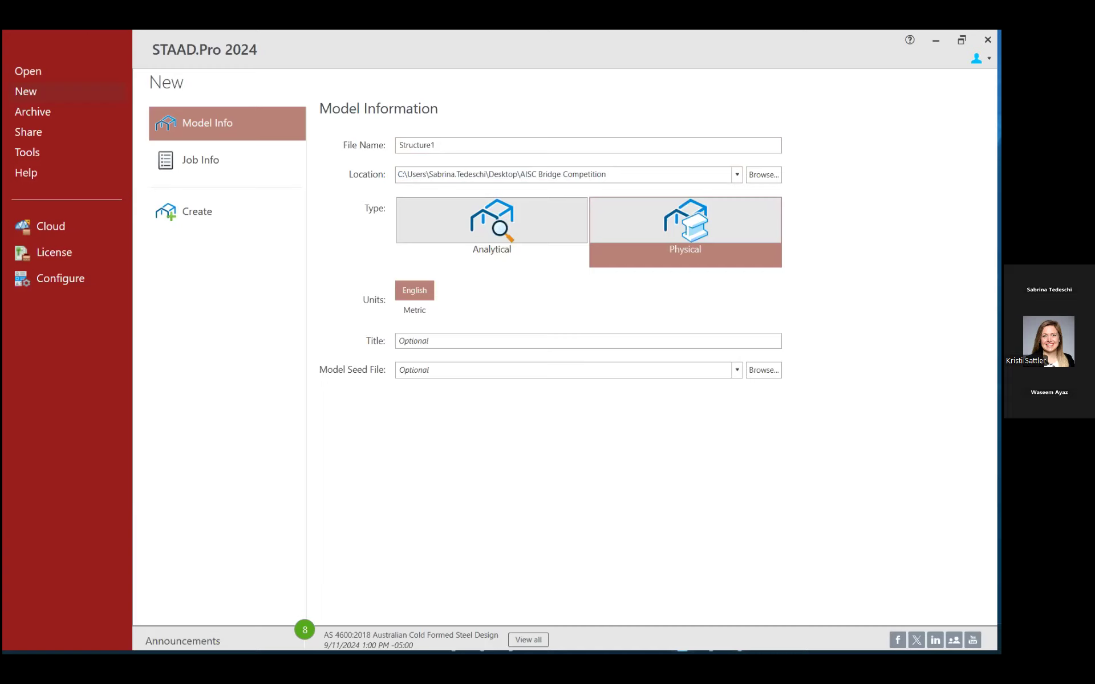
{"action": "key", "text": "alt+Tab"}
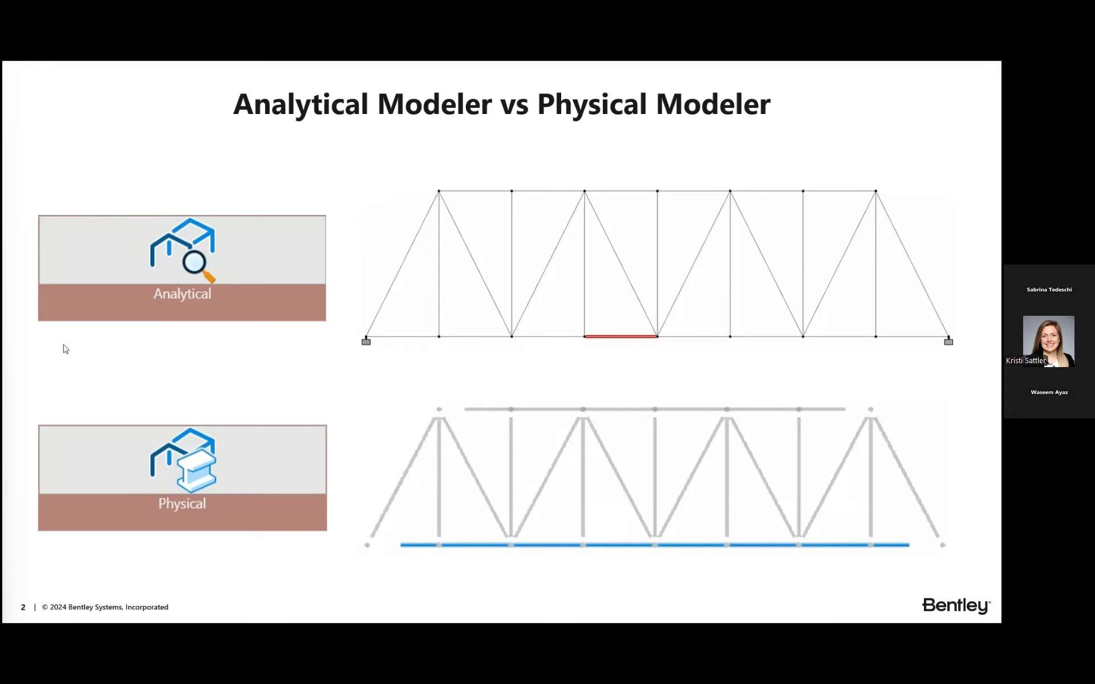
{"action": "key", "text": "alt+Tab"}
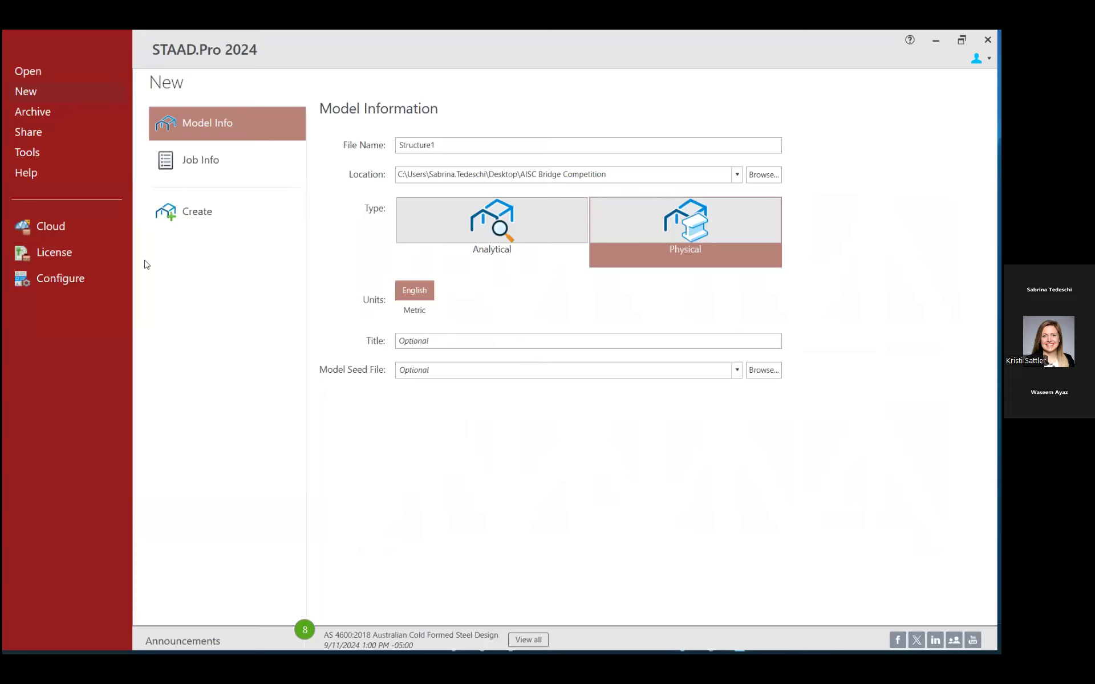
{"action": "left_click", "coordinate": [179, 220]}
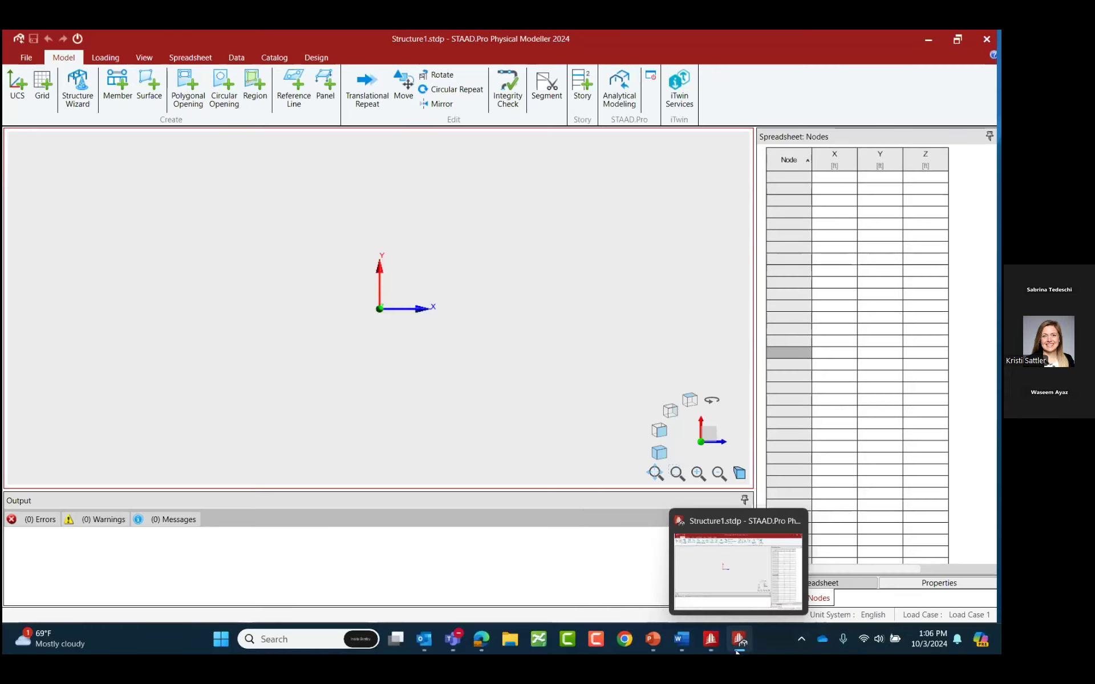
Look over the physical modeller's modelling tools, the nodes table and the available spreadsheet types.
{"action": "mouse_move", "coordinate": [707, 645]}
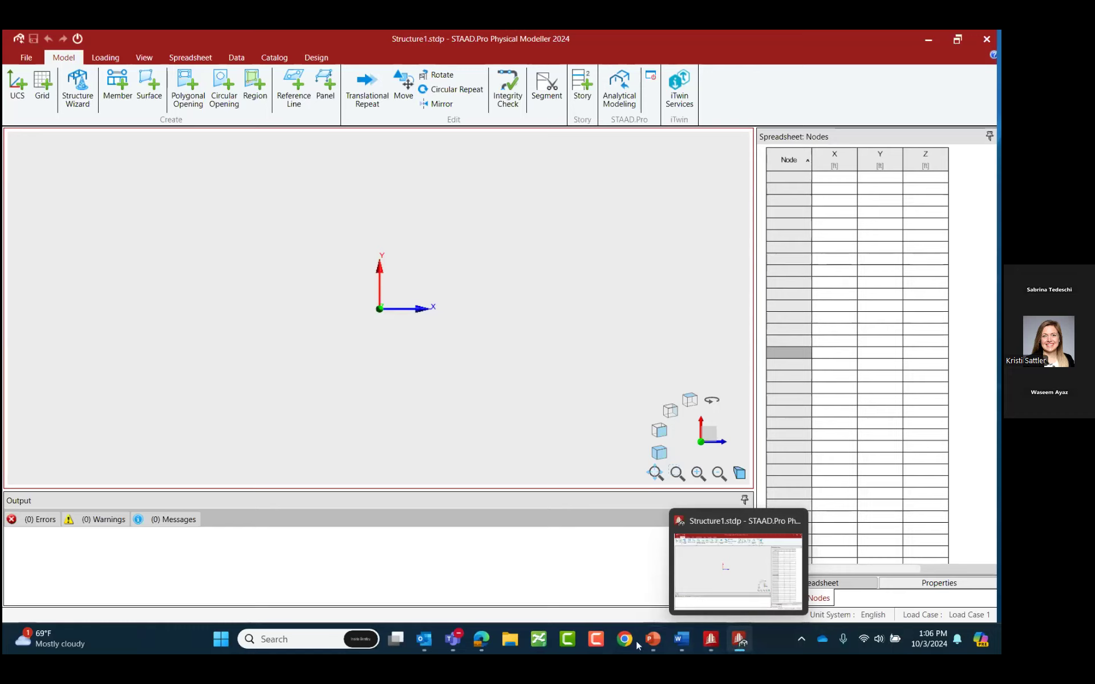
{"action": "left_click", "coordinate": [740, 643]}
{"action": "left_click", "coordinate": [681, 639]}
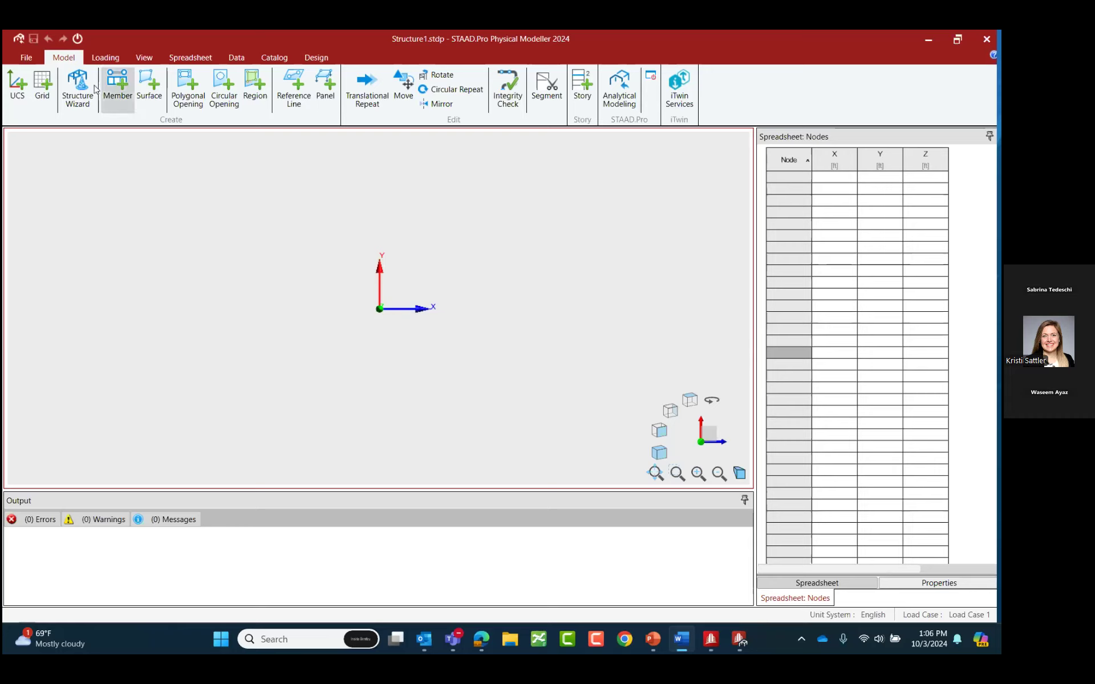
{"action": "left_click", "coordinate": [72, 60]}
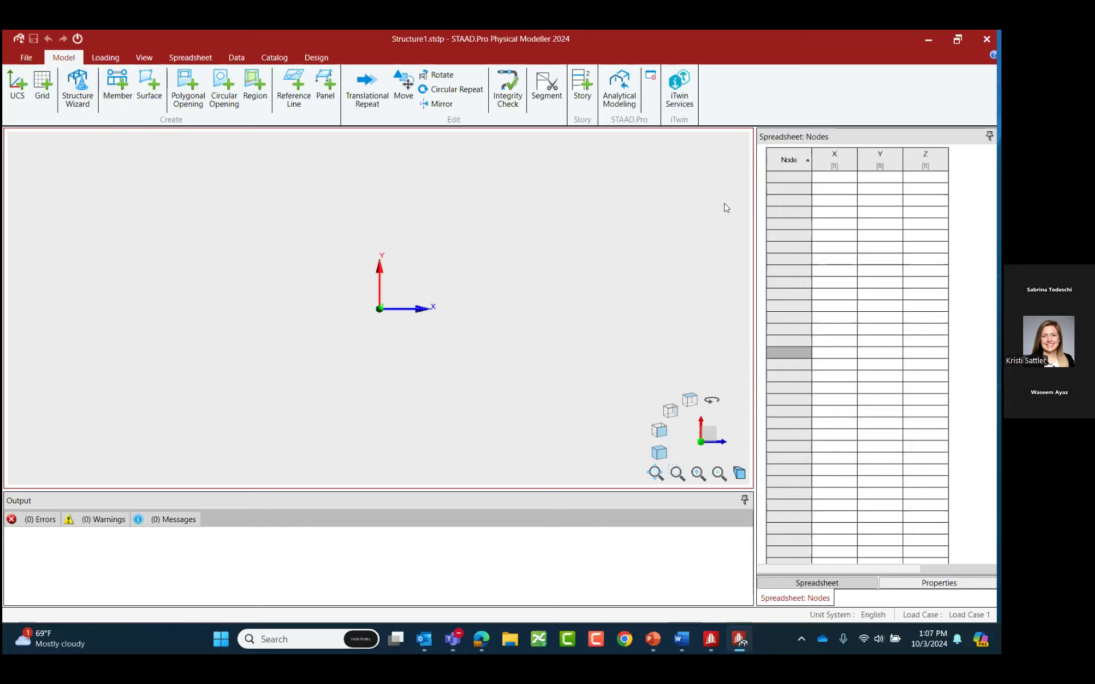
{"action": "left_click", "coordinate": [778, 147]}
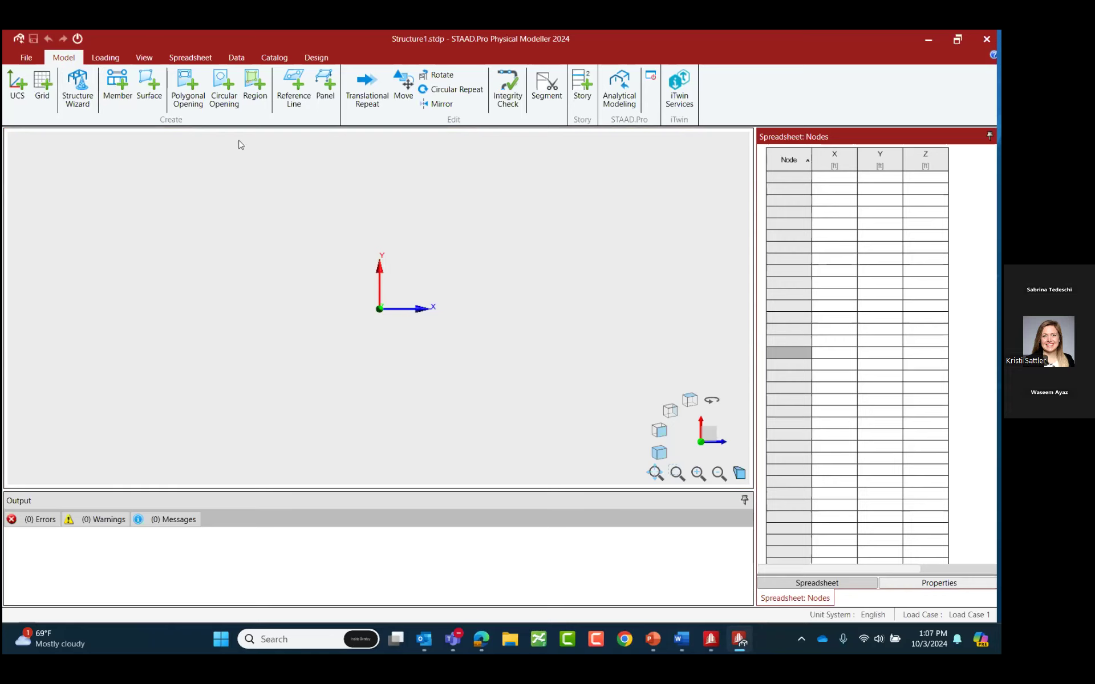
{"action": "left_click", "coordinate": [197, 58]}
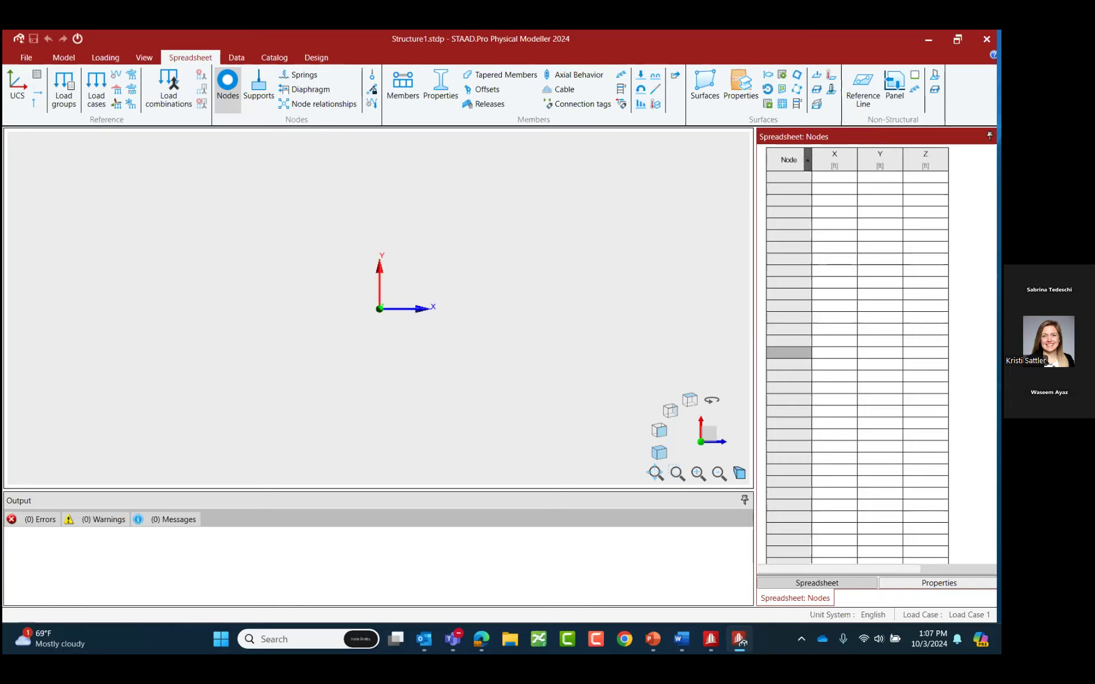
{"action": "left_click", "coordinate": [740, 639]}
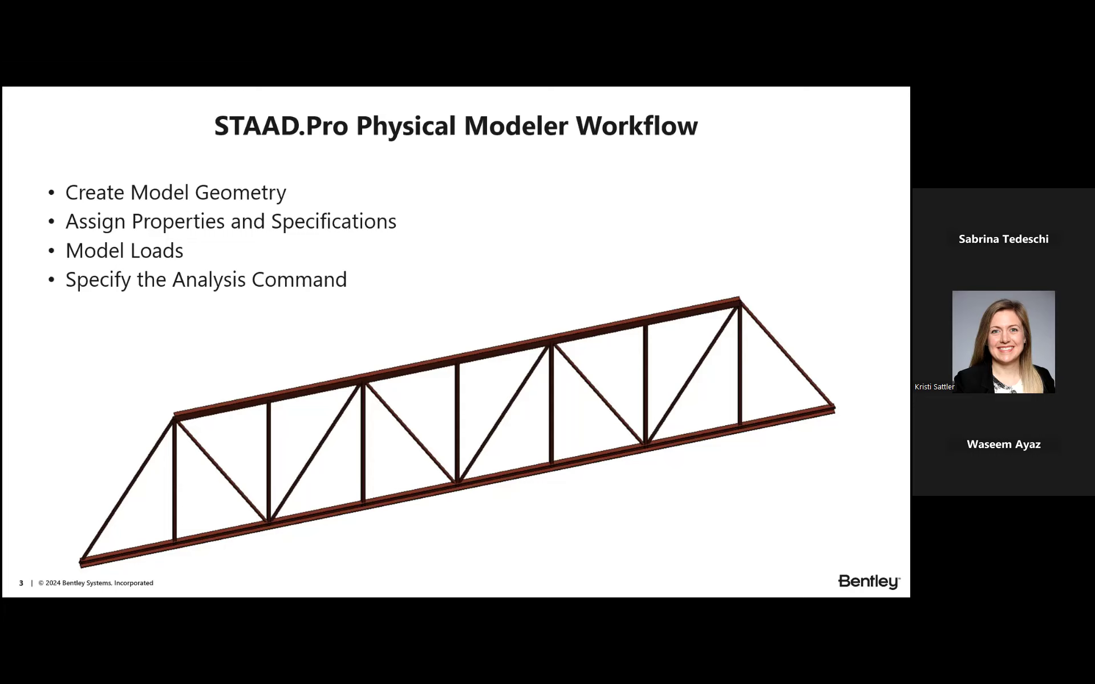
Enter four nodes in the nodes table at (0, 0, 0), (20, 0, 0), (2.5, 5, 0) and (17.5, 5, 0) ft.
{"action": "key", "text": "alt+Tab"}
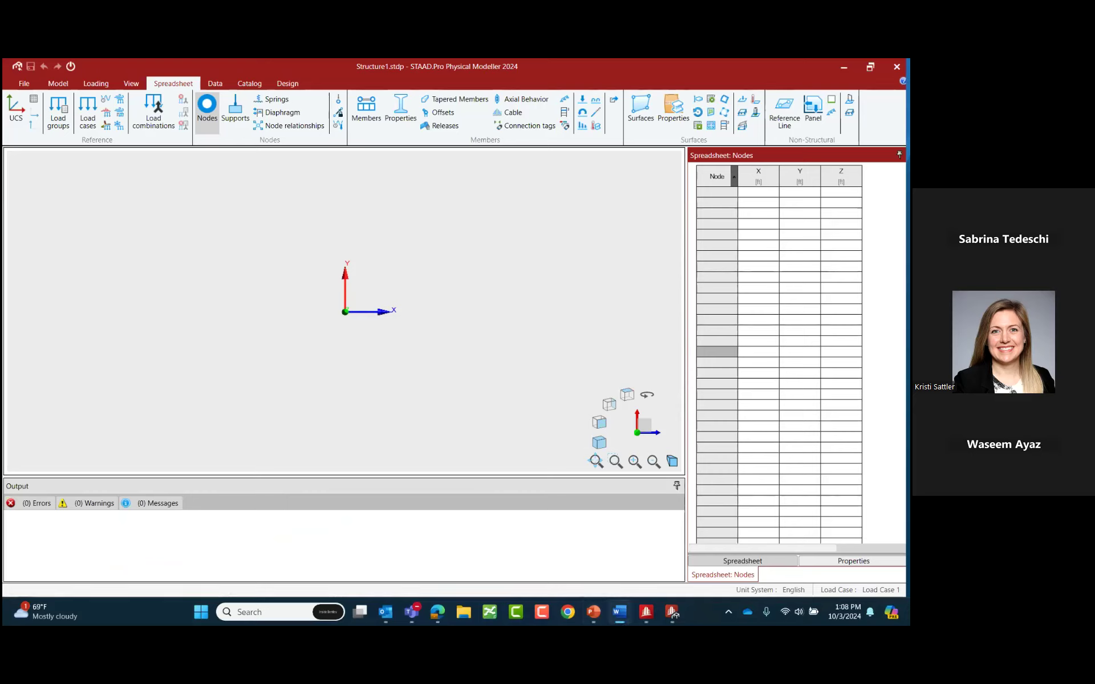
{"action": "left_click", "coordinate": [786, 157]}
{"action": "left_click", "coordinate": [761, 198]}
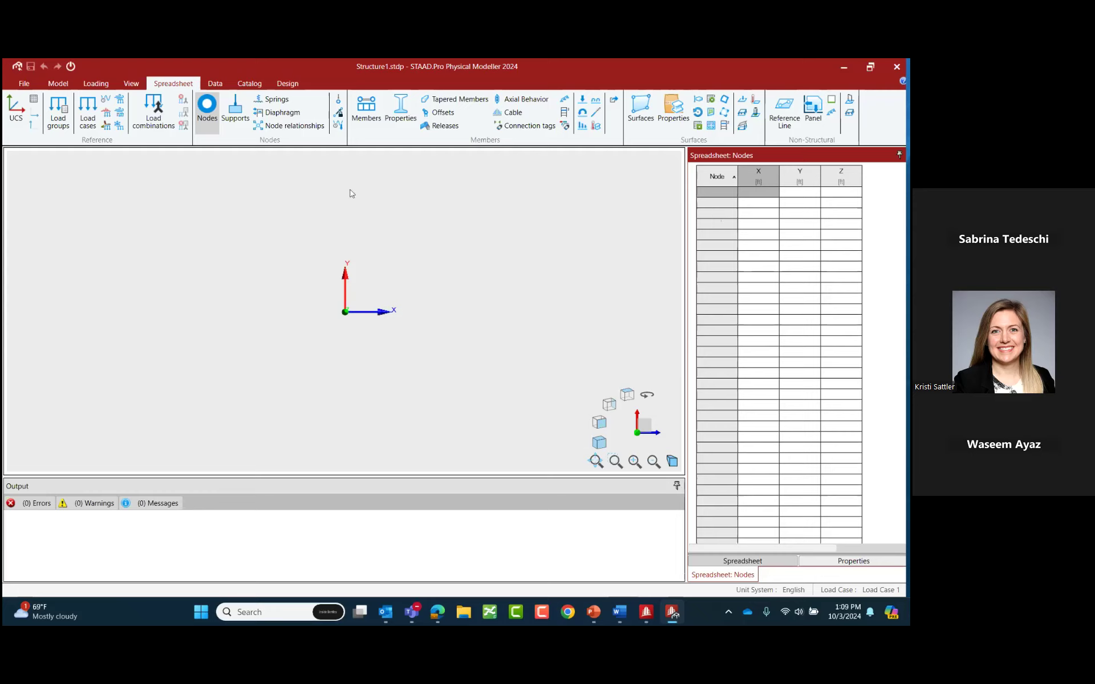
{"action": "left_click", "coordinate": [598, 426]}
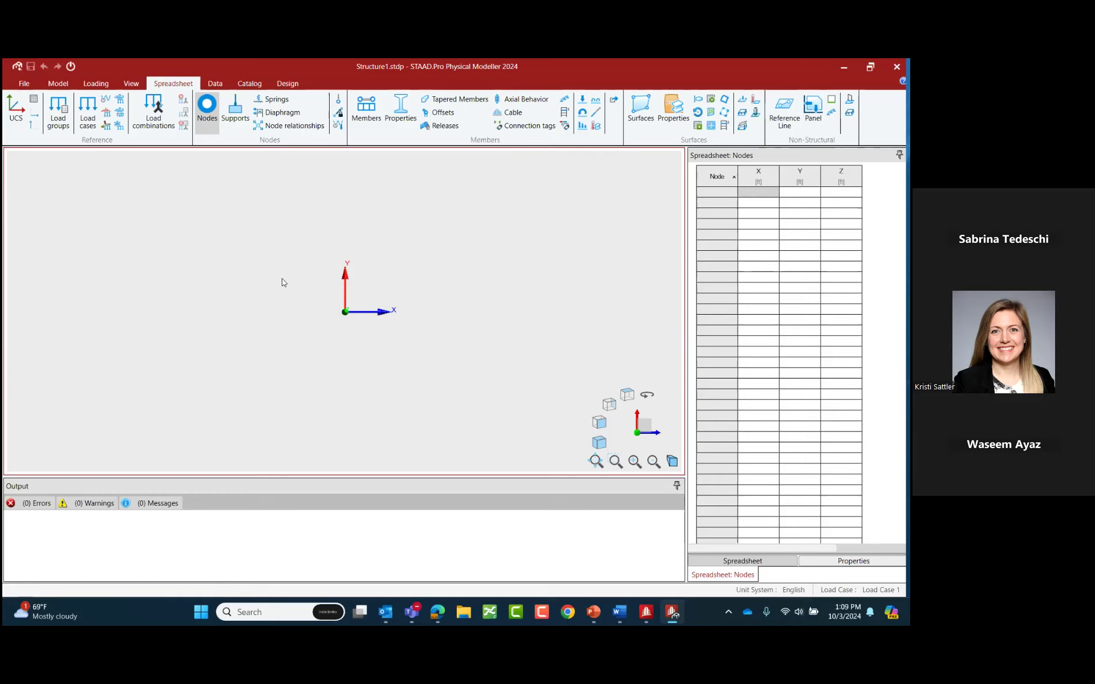
{"action": "left_click", "coordinate": [751, 192]}
{"action": "key", "text": "alt+Tab"}
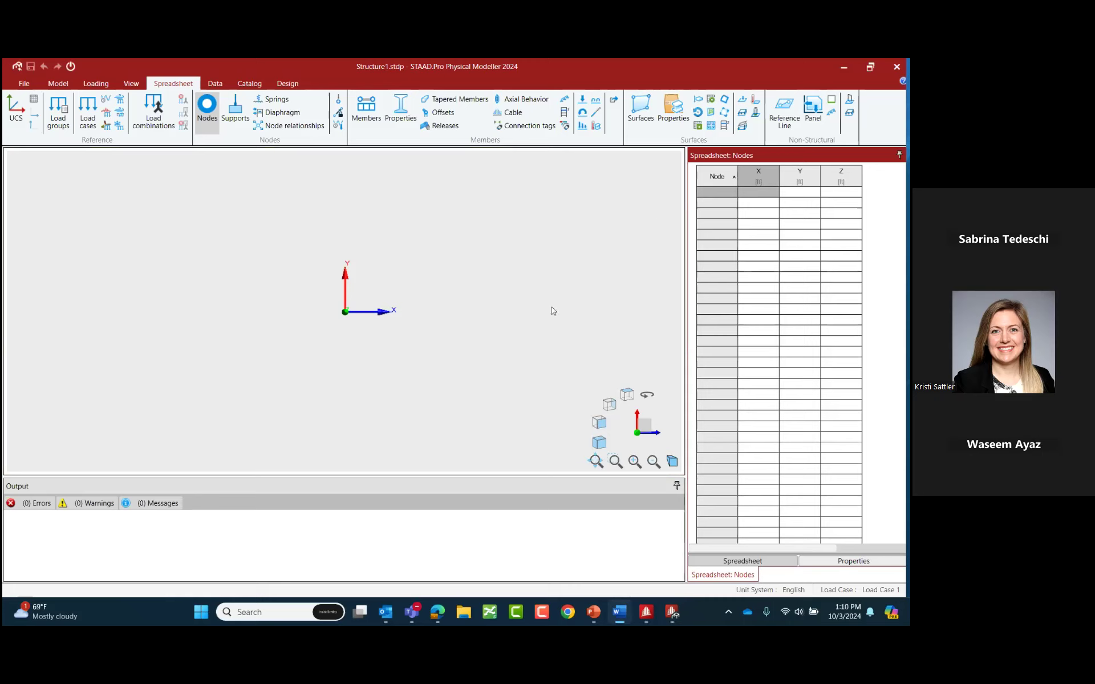
{"action": "left_click", "coordinate": [763, 193]}
{"action": "type", "text": "0\t0\t0 20\t0\t0 2.5\t5\t0 17.5\t5\t0"}
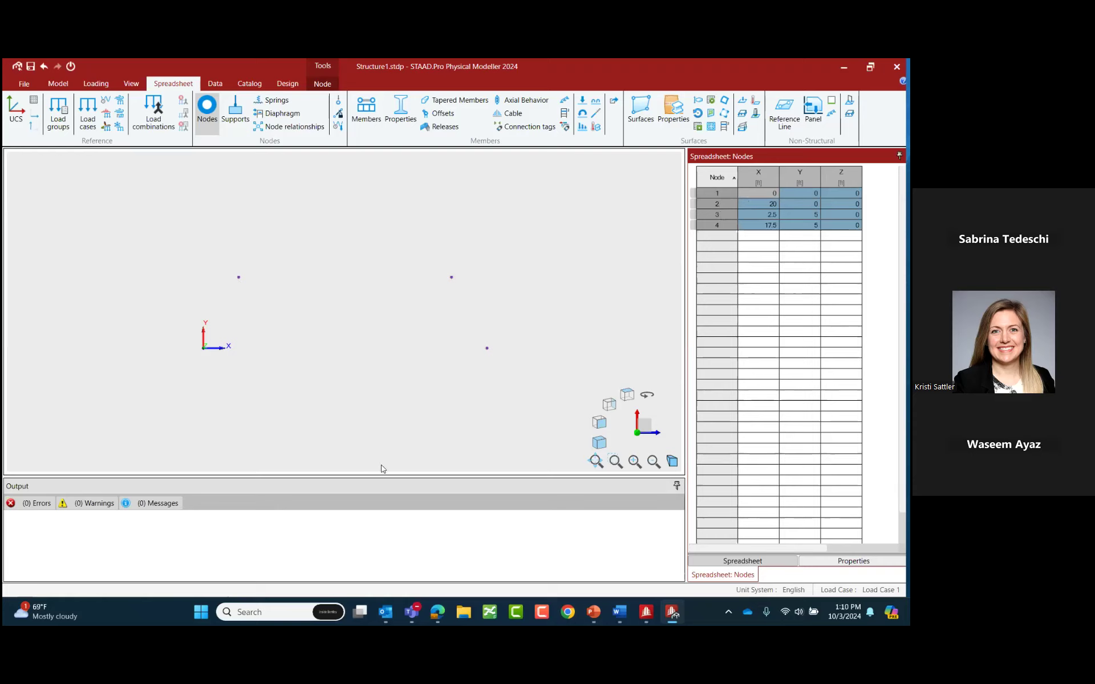
Draw the bottom chord as one member from the origin node to the node at (20, 0, 0).
{"action": "left_click", "coordinate": [620, 612]}
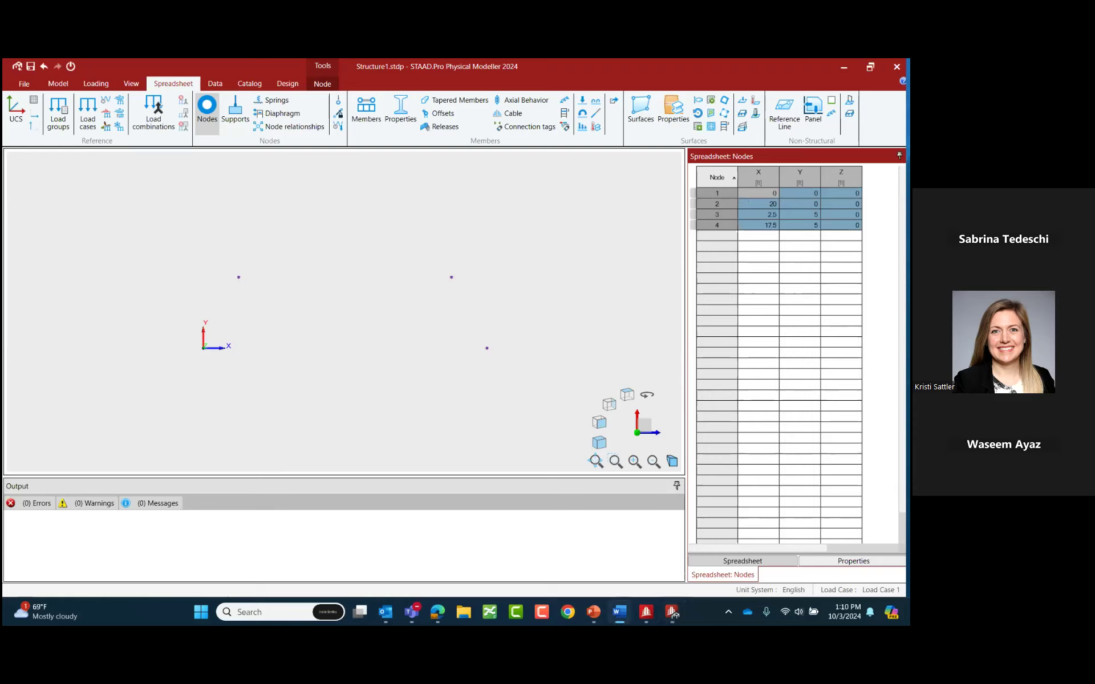
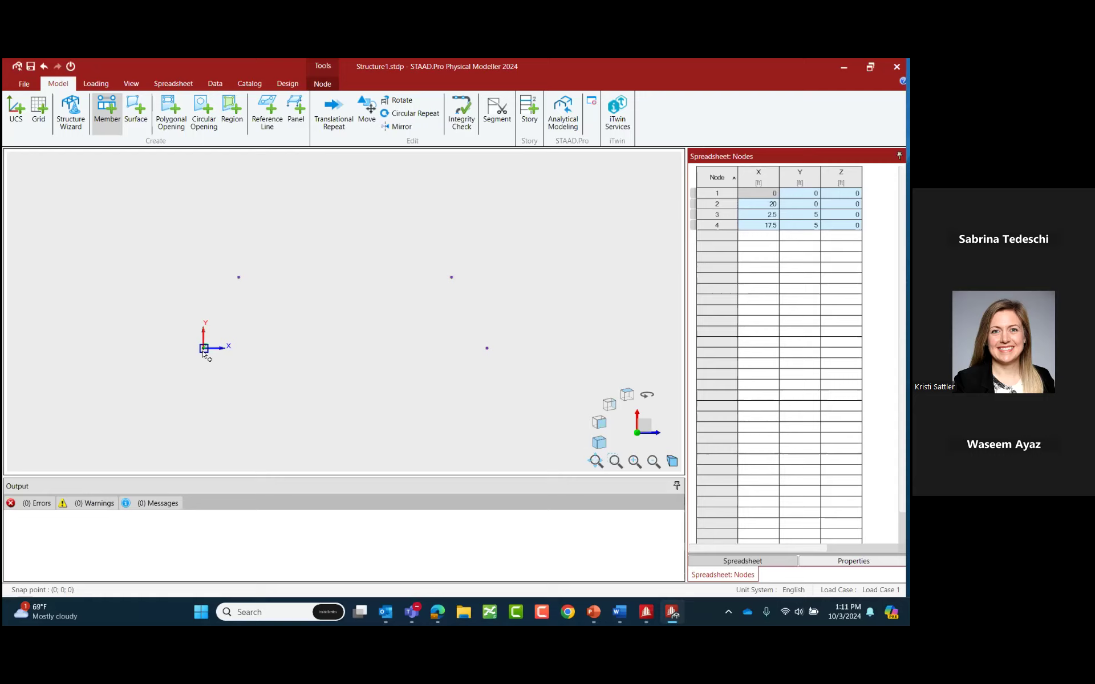
{"action": "left_click", "coordinate": [203, 348]}
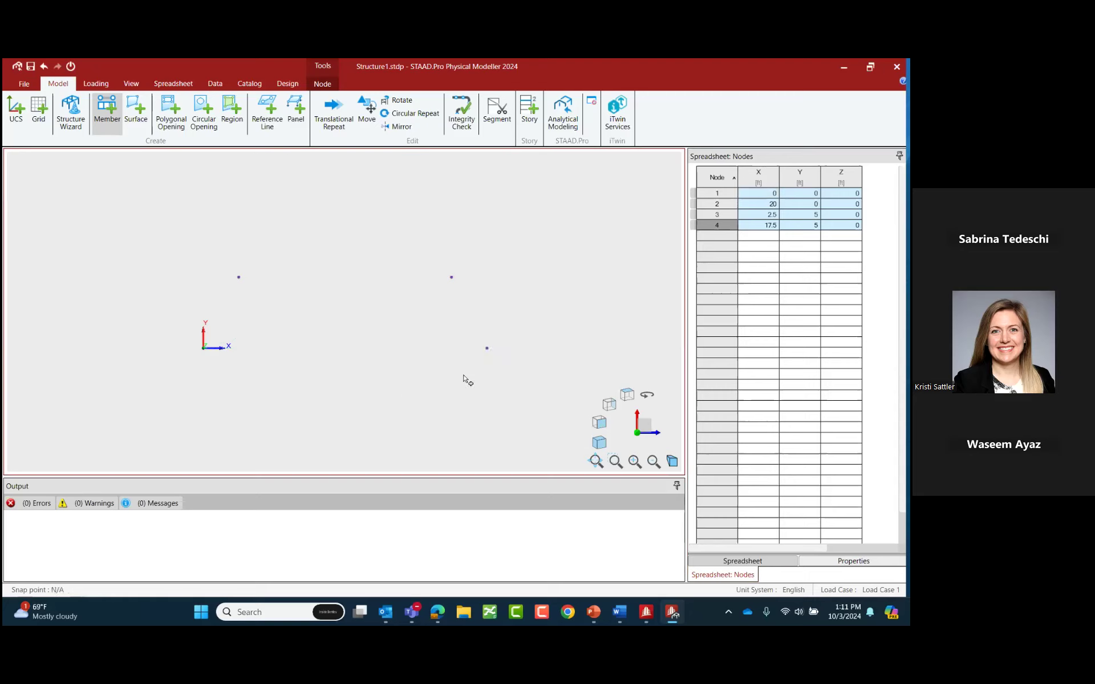
{"action": "left_click", "coordinate": [488, 349]}
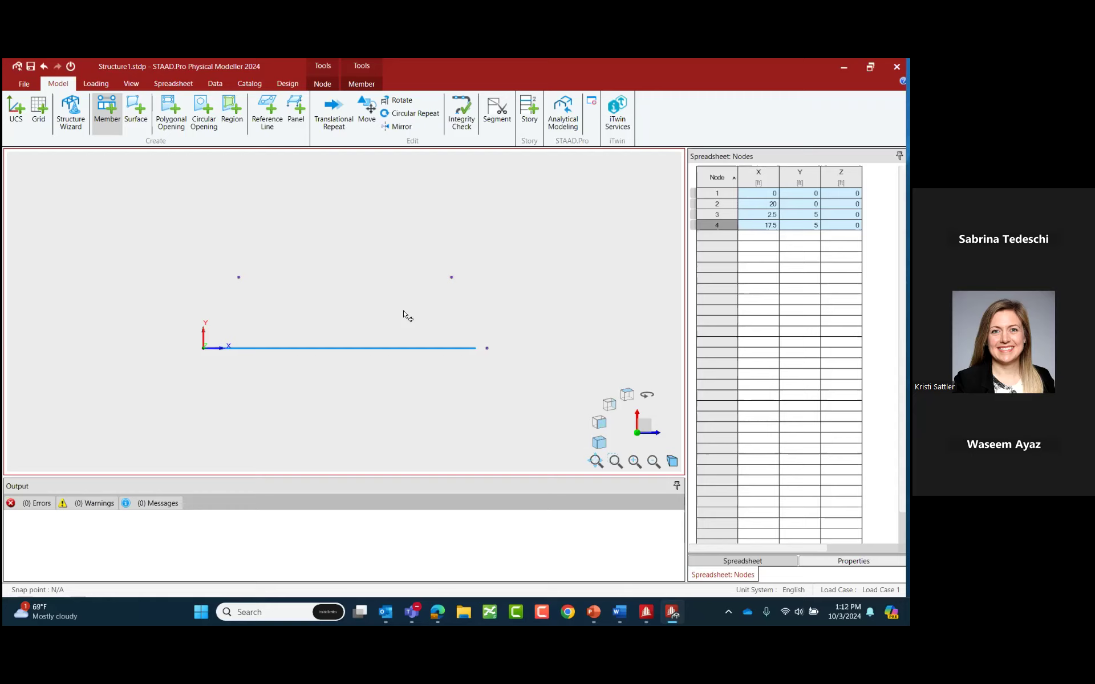
{"action": "key", "text": "Escape"}
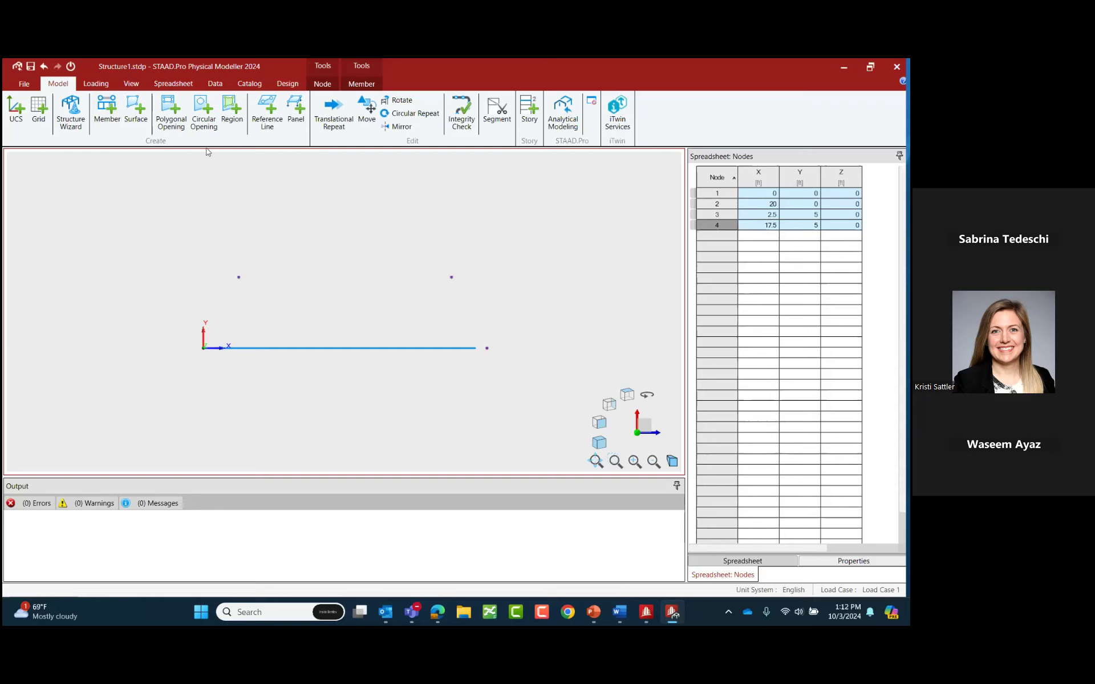
Draw the truss's top chord and both inclined end members continuously from the origin through the two upper nodes to (20, 0, 0).
{"action": "left_click", "coordinate": [107, 110]}
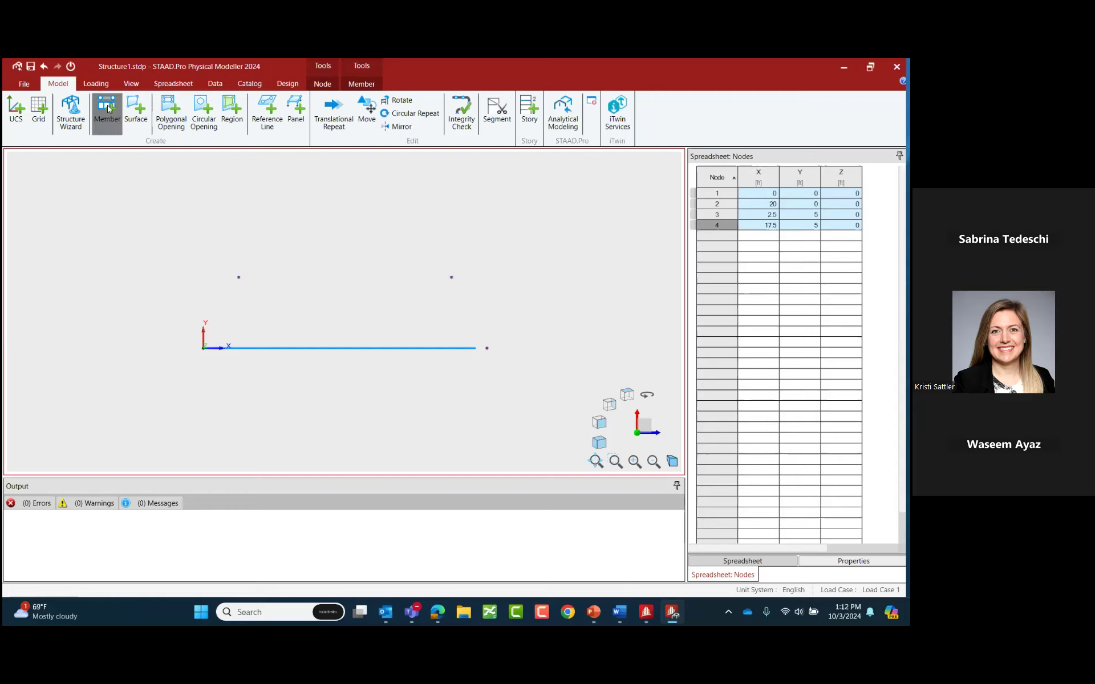
{"action": "left_click", "coordinate": [203, 347]}
{"action": "left_click", "coordinate": [239, 277]}
{"action": "left_click", "coordinate": [453, 278]}
{"action": "left_click", "coordinate": [487, 348]}
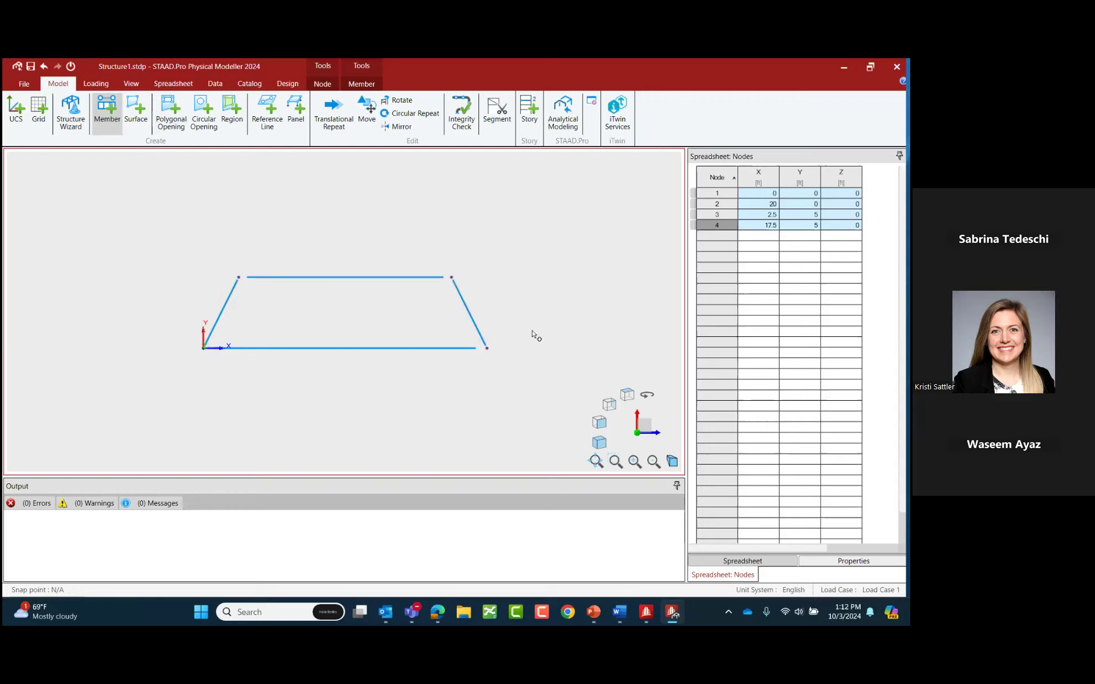
{"action": "key", "text": "Escape"}
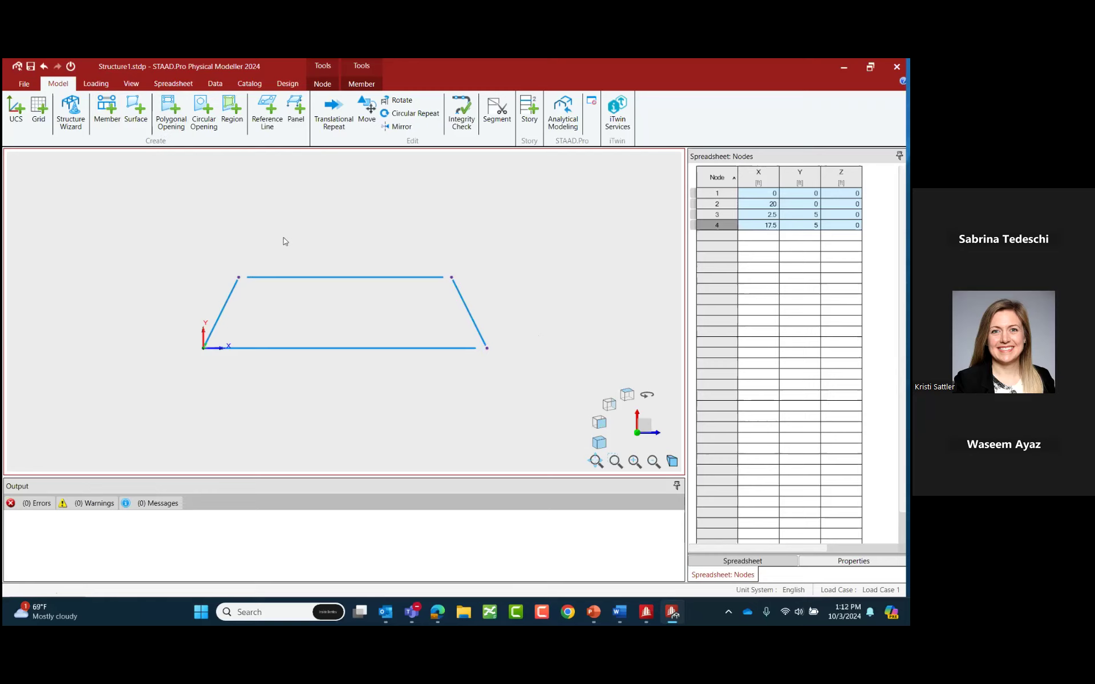
Examine the member tools for the top chord and the node tools for the node at (20, 0, 0), and clear the selection.
{"action": "key", "text": "alt+Tab"}
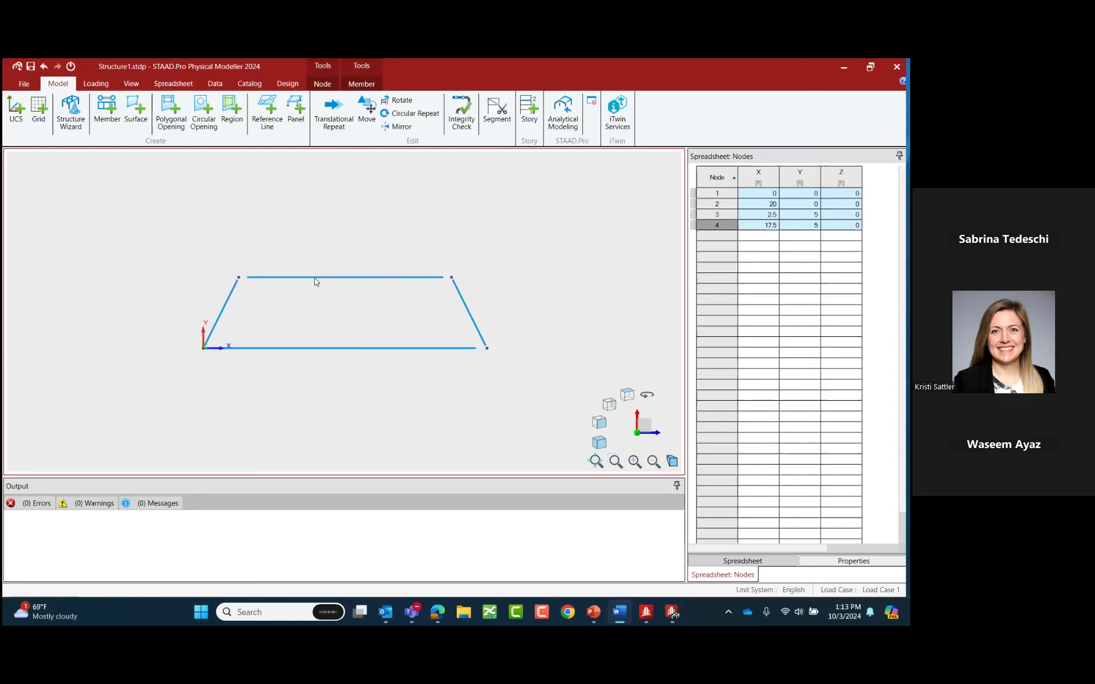
{"action": "left_click", "coordinate": [303, 228]}
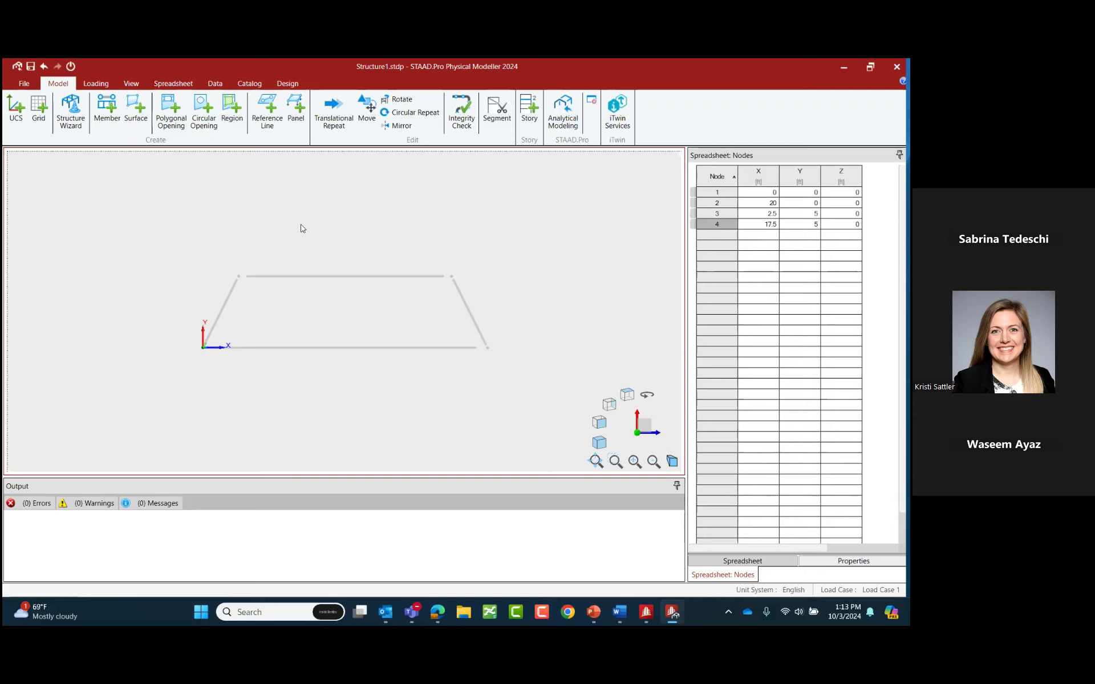
{"action": "left_click", "coordinate": [451, 278]}
{"action": "left_click", "coordinate": [298, 275]}
{"action": "left_click", "coordinate": [324, 235]}
{"action": "left_click", "coordinate": [317, 278]}
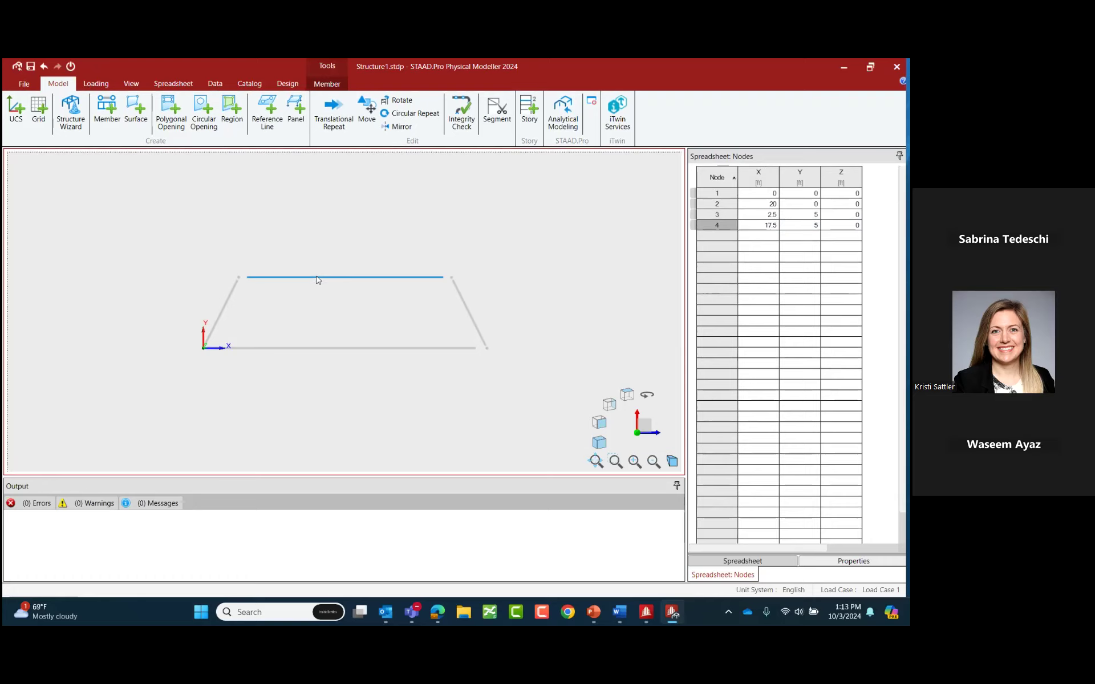
{"action": "left_click", "coordinate": [324, 85]}
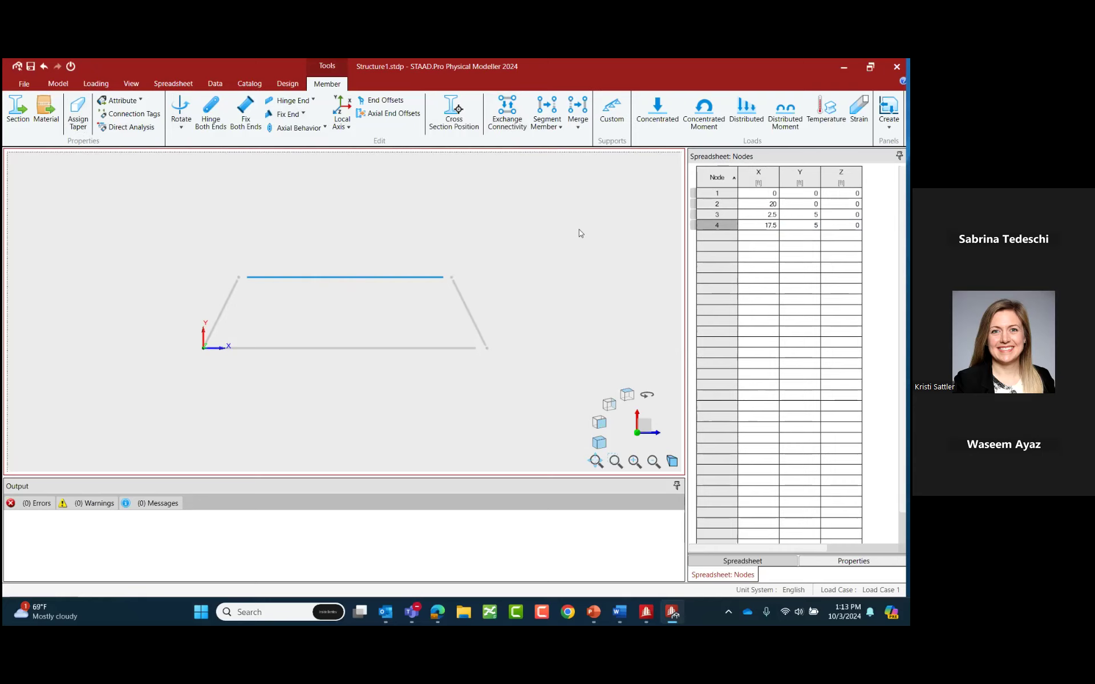
{"action": "left_click", "coordinate": [487, 349]}
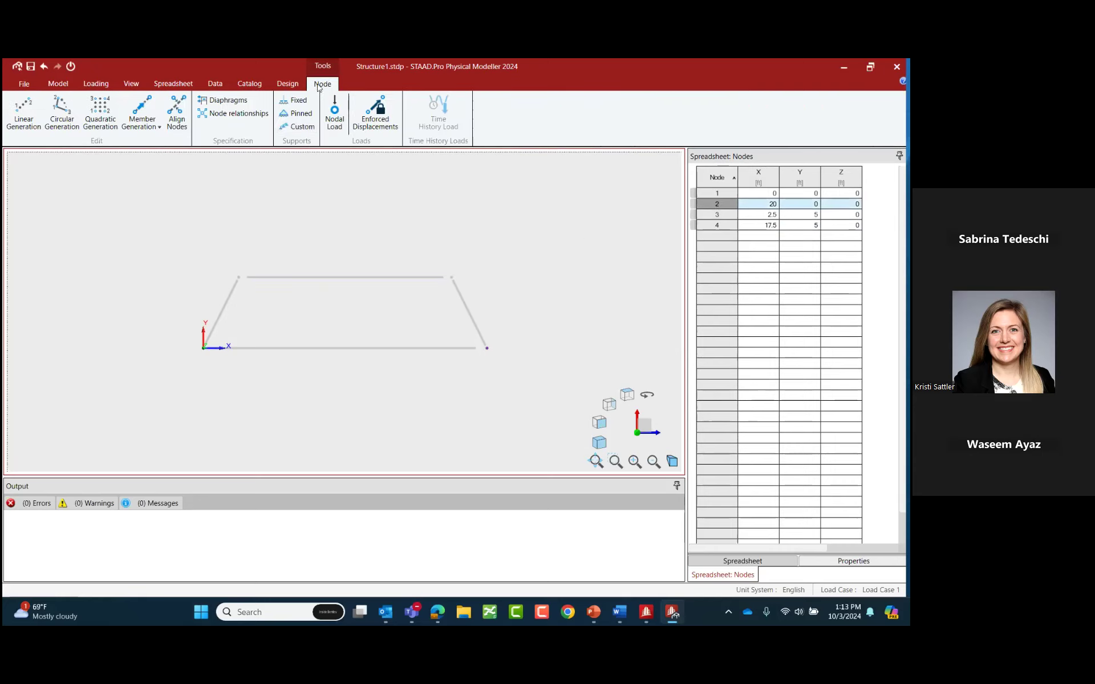
{"action": "left_click", "coordinate": [493, 237]}
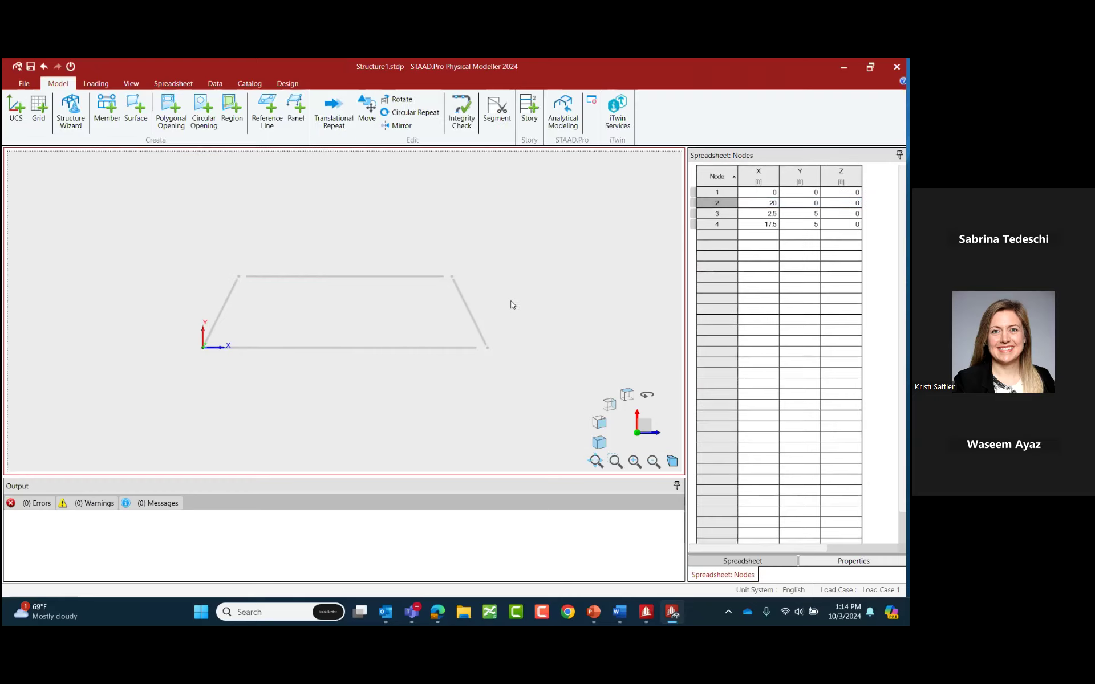
Try a crossing-window selection of the truss, and add the bottom chord to a selection of the top chord.
{"action": "left_click_drag", "start_coordinate": [516, 405], "coordinate": [389, 199]}
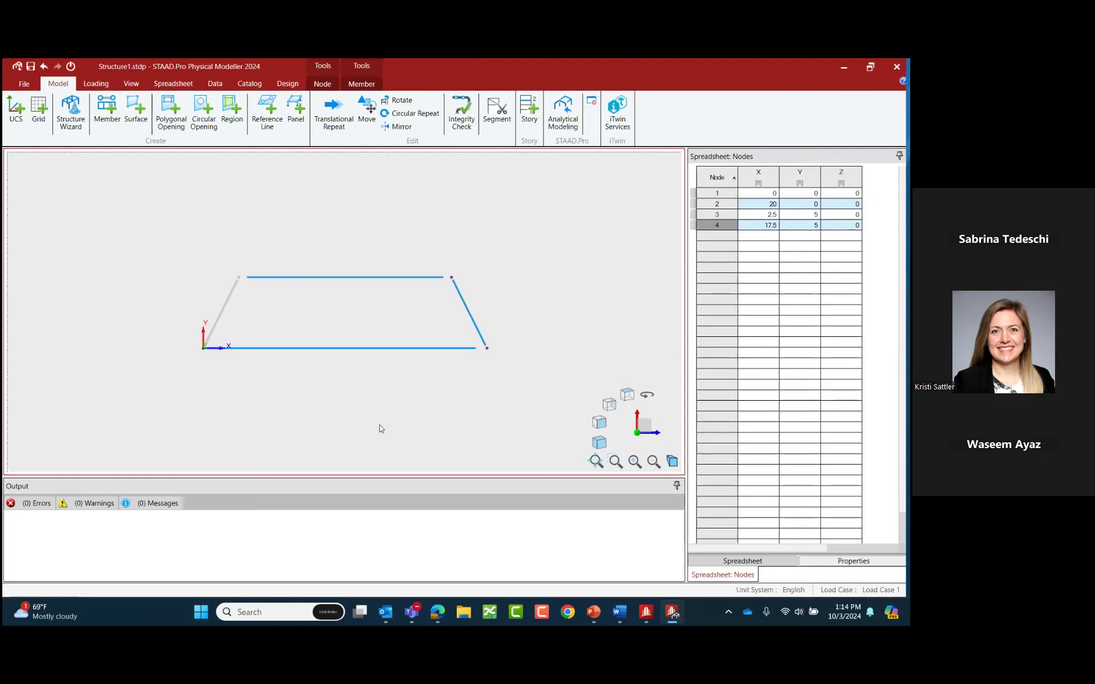
{"action": "left_click", "coordinate": [347, 321]}
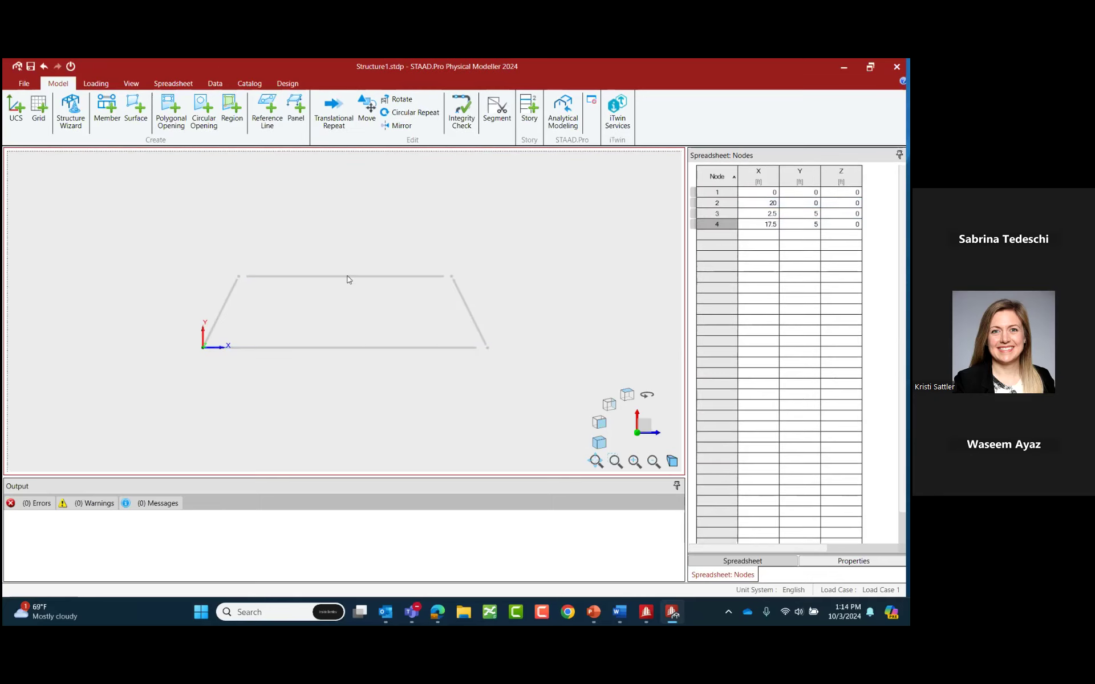
{"action": "left_click", "coordinate": [395, 277]}
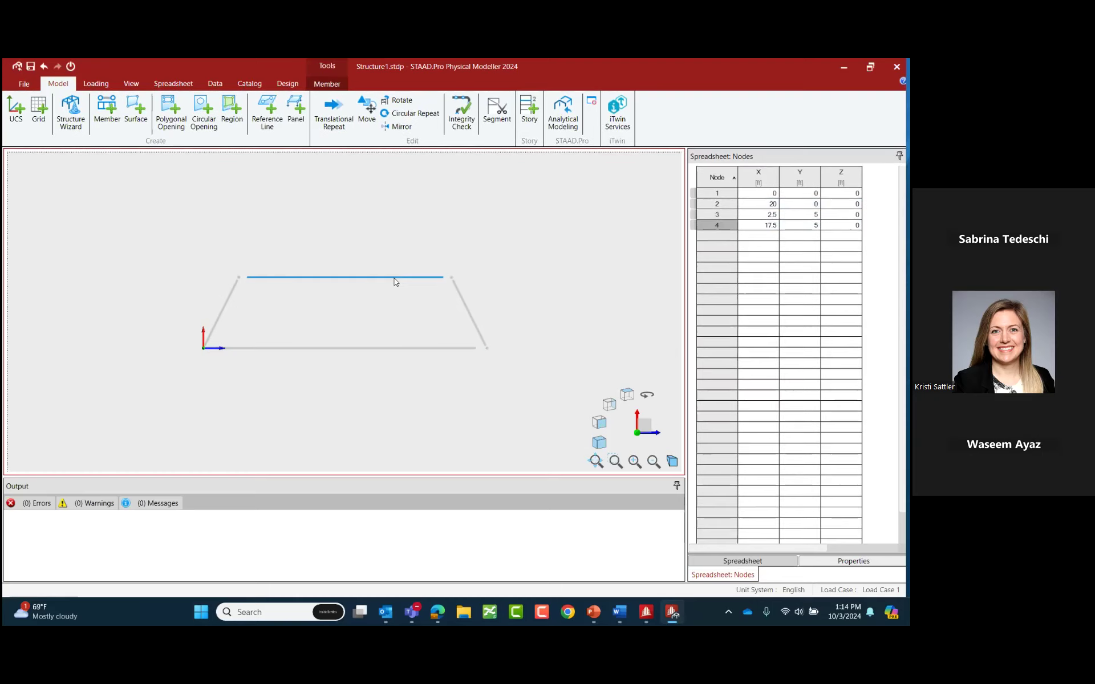
{"action": "left_click", "coordinate": [403, 348], "text": "ctrl"}
Segment the top chord into 6 equal parts, creating nodes only so that it stays one member.
{"action": "left_click", "coordinate": [420, 276]}
{"action": "left_click", "coordinate": [327, 84]}
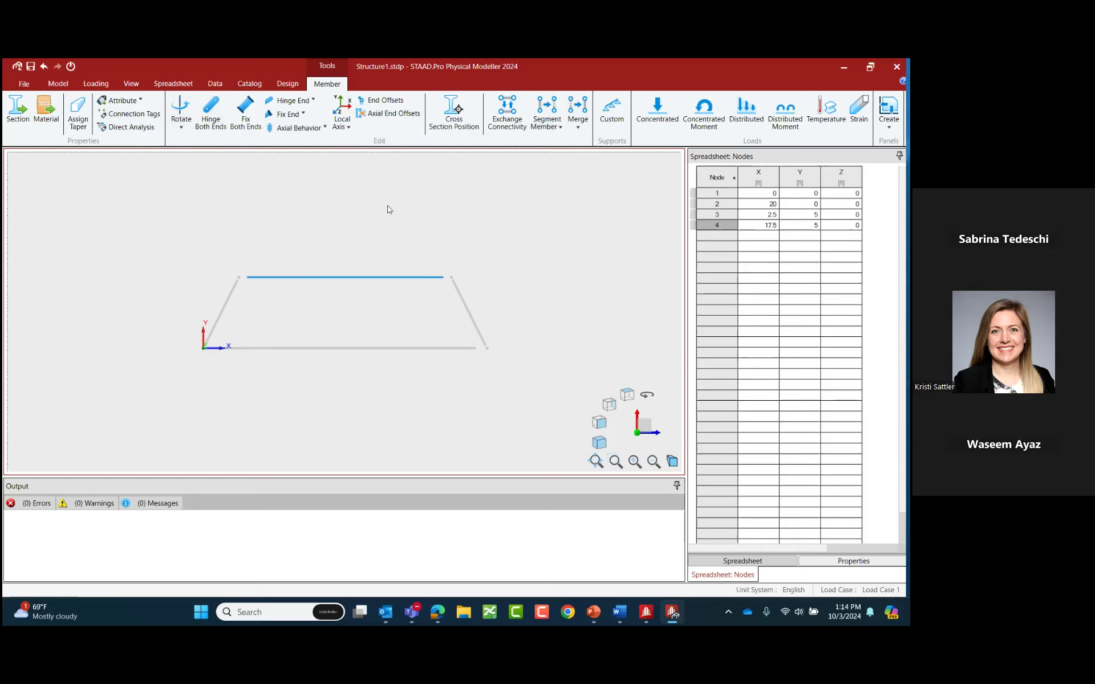
{"action": "left_click", "coordinate": [551, 127]}
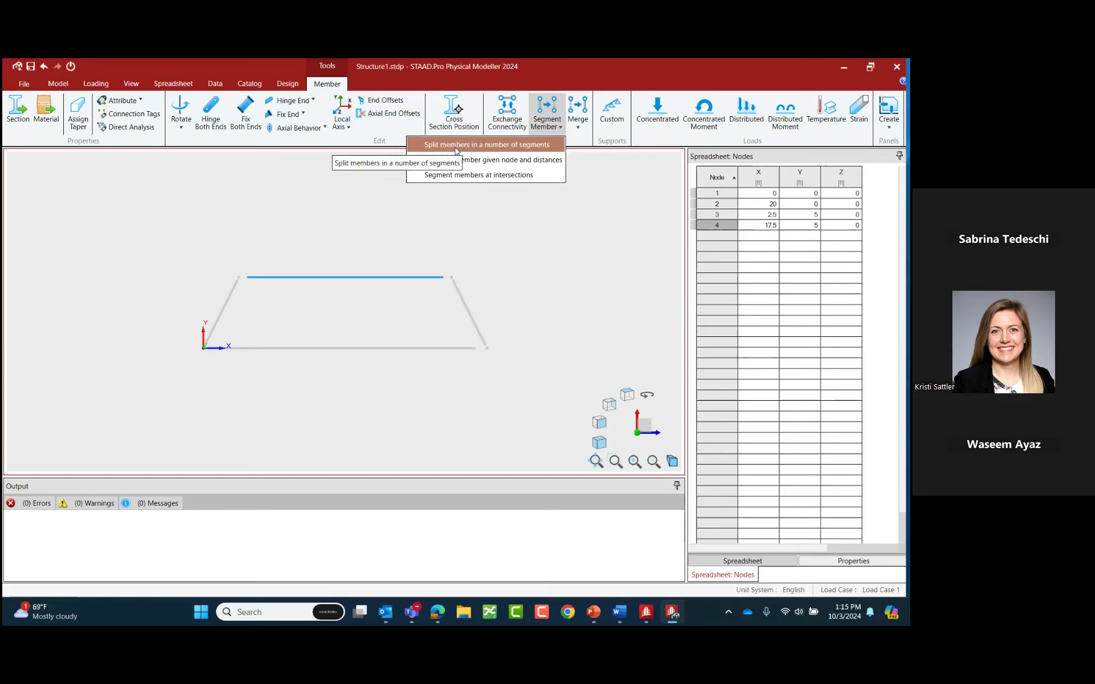
{"action": "left_click", "coordinate": [457, 146]}
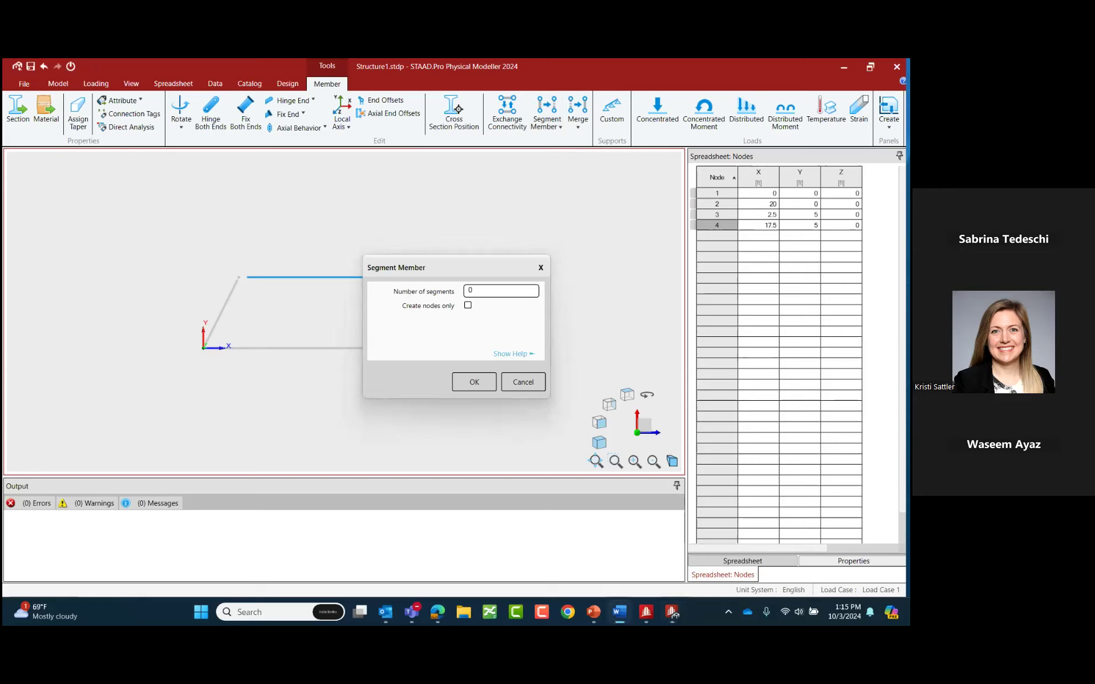
{"action": "left_click", "coordinate": [472, 291]}
{"action": "key", "text": "BackSpace"}
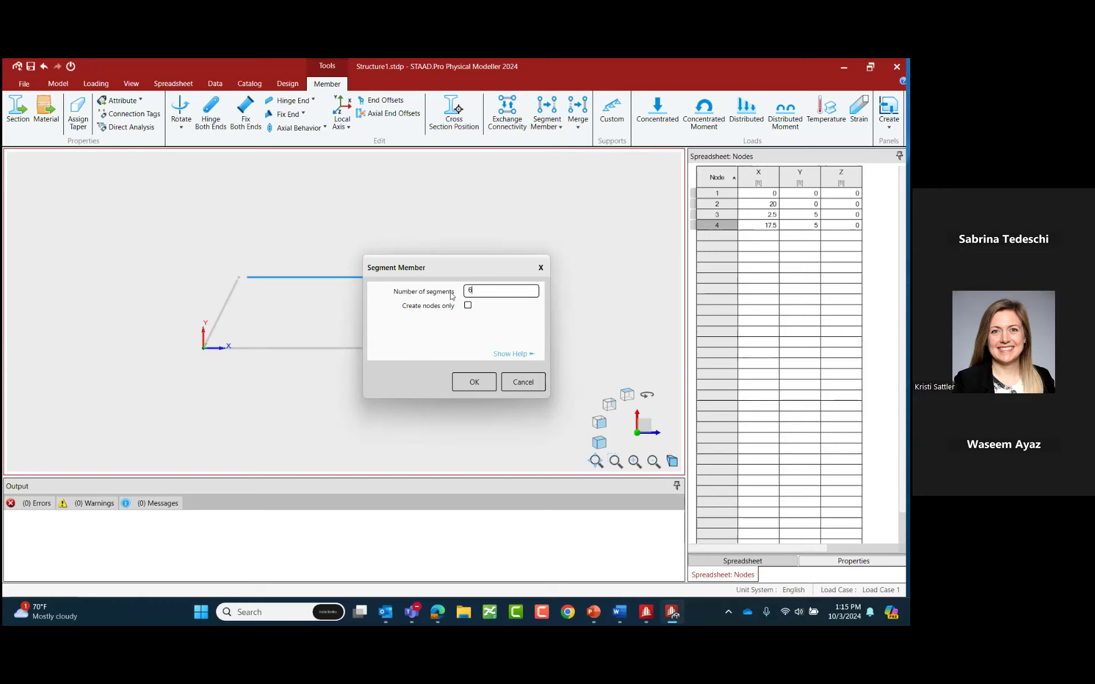
{"action": "left_click", "coordinate": [468, 307]}
{"action": "left_click", "coordinate": [465, 383]}
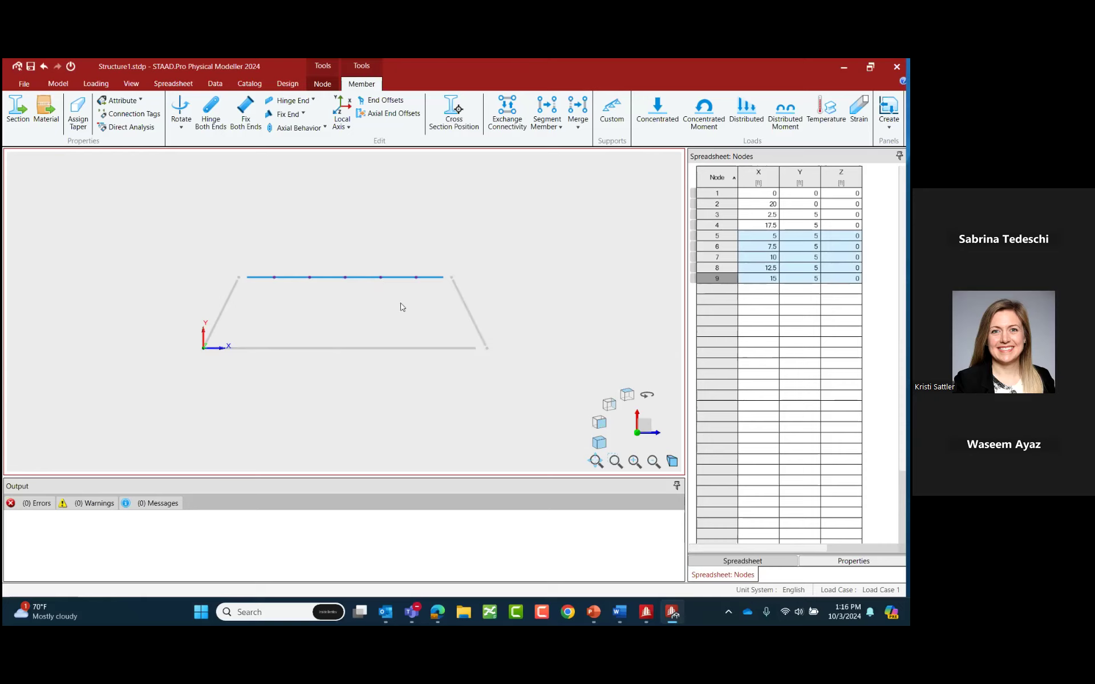
Segment the bottom chord into 8 equal parts, creating nodes only.
{"action": "scroll", "coordinate": [402, 308], "scroll_direction": "down", "scroll_amount": 1}
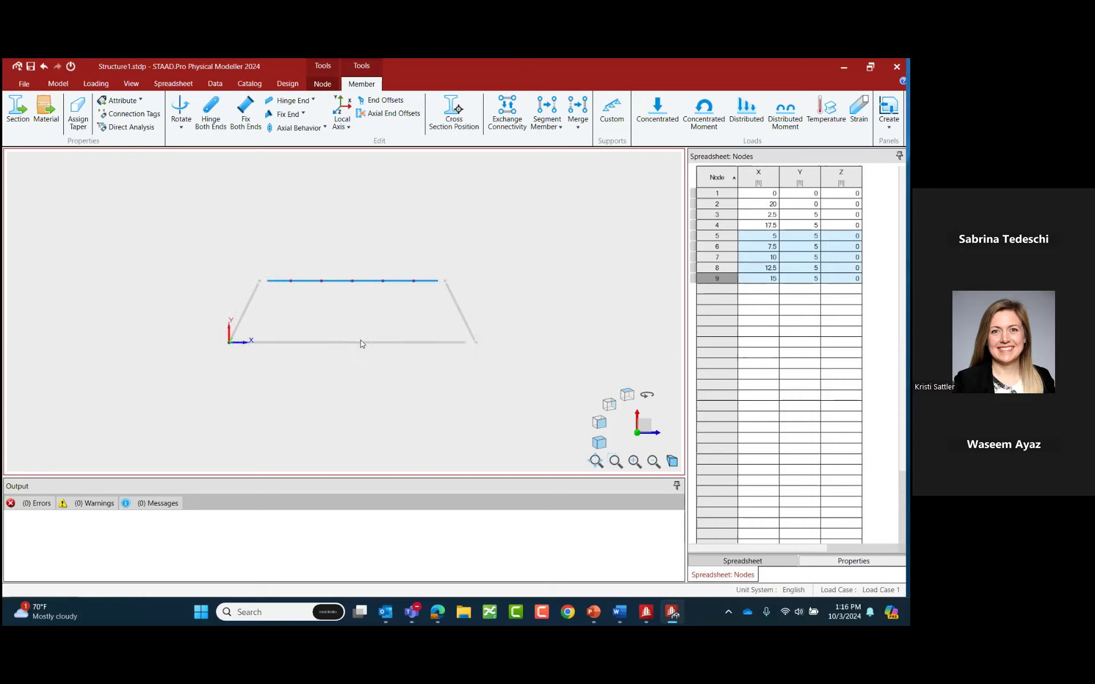
{"action": "left_click", "coordinate": [596, 460]}
{"action": "left_click", "coordinate": [355, 357]}
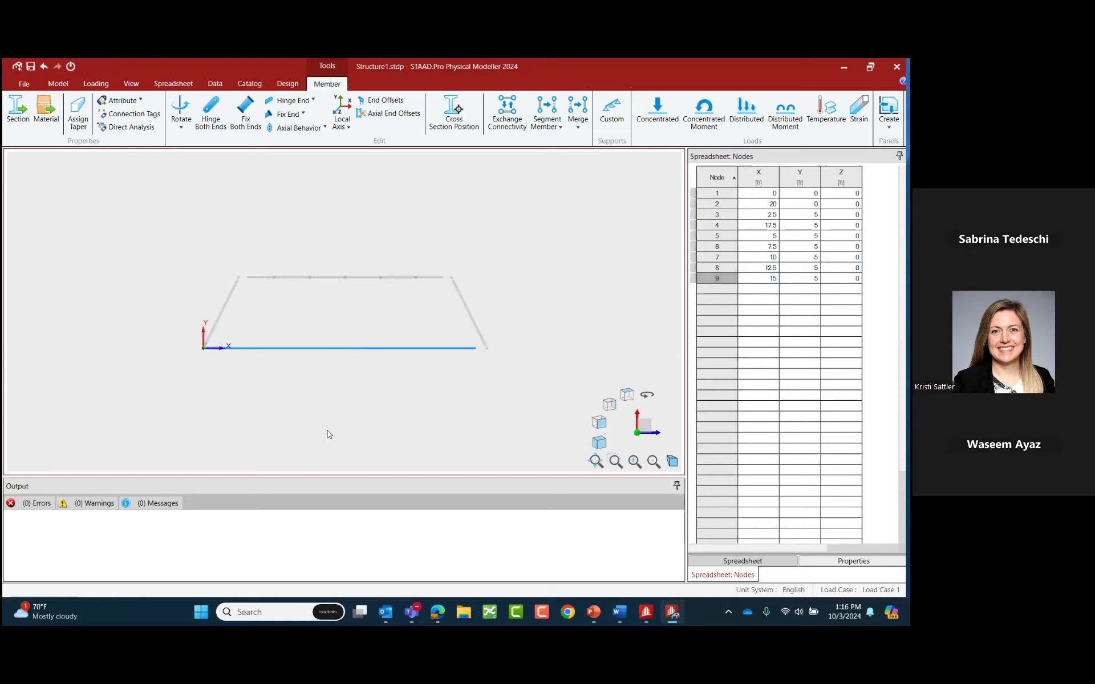
{"action": "left_click", "coordinate": [546, 126]}
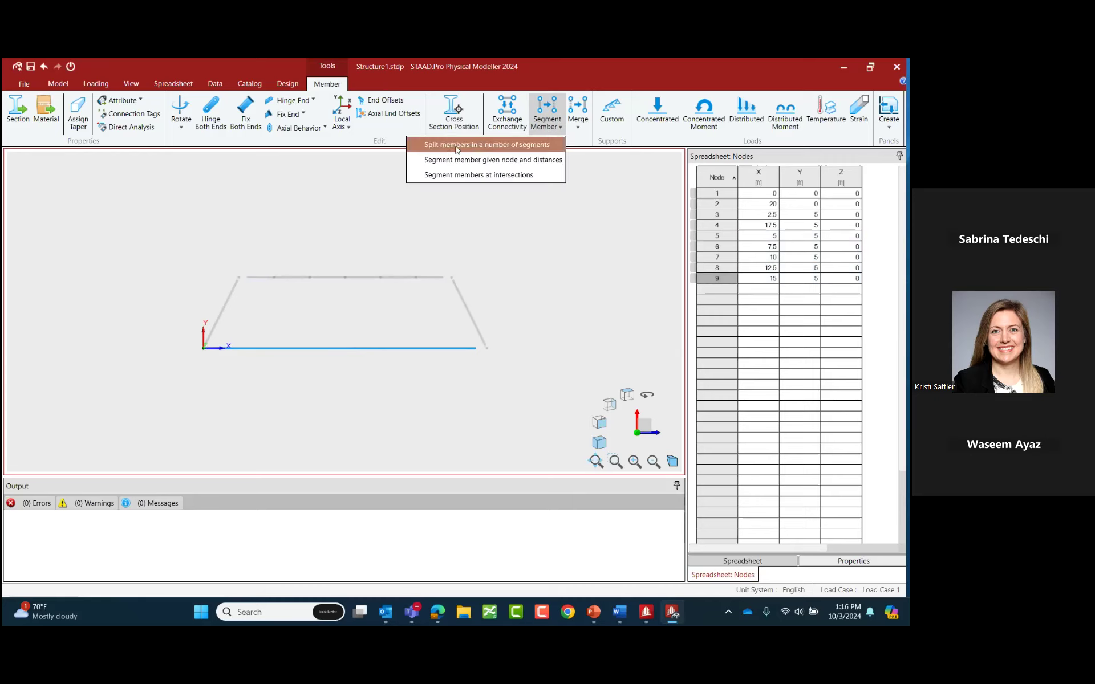
{"action": "left_click", "coordinate": [486, 146]}
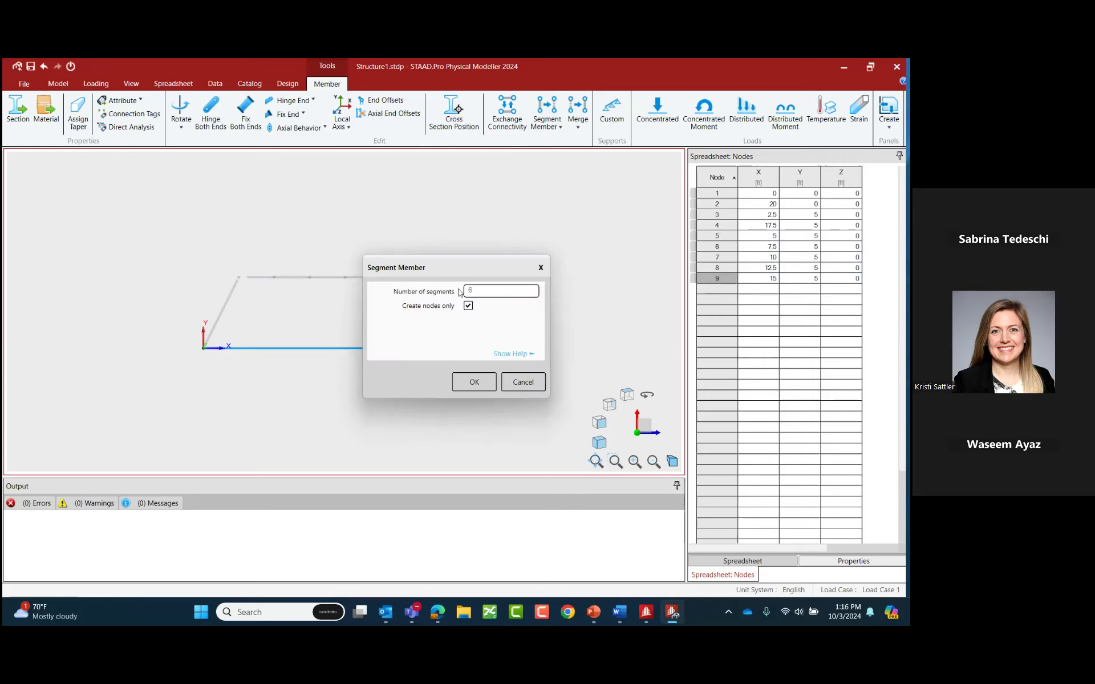
{"action": "type", "text": "8"}
{"action": "left_click", "coordinate": [466, 383]}
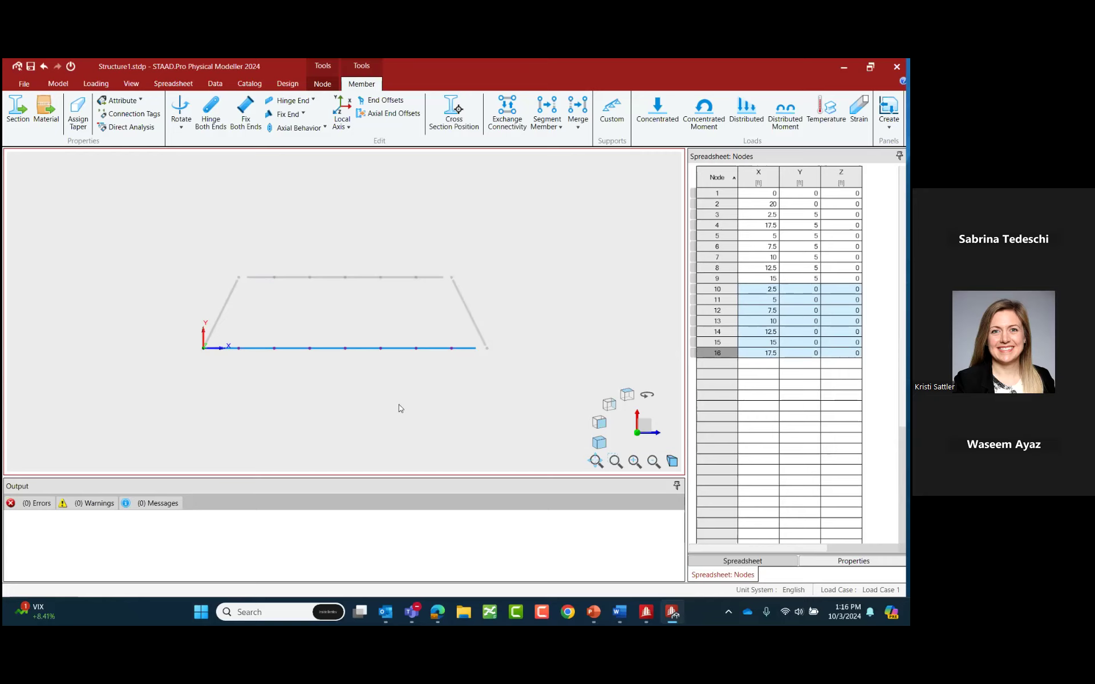
Draw the diagonals as a continuous zigzag from (2.5, 5) through (5, 0), (7.5, 5), (10, 0), (12.5, 5) and (15, 0) to (17.5, 5).
{"action": "left_click", "coordinate": [57, 83]}
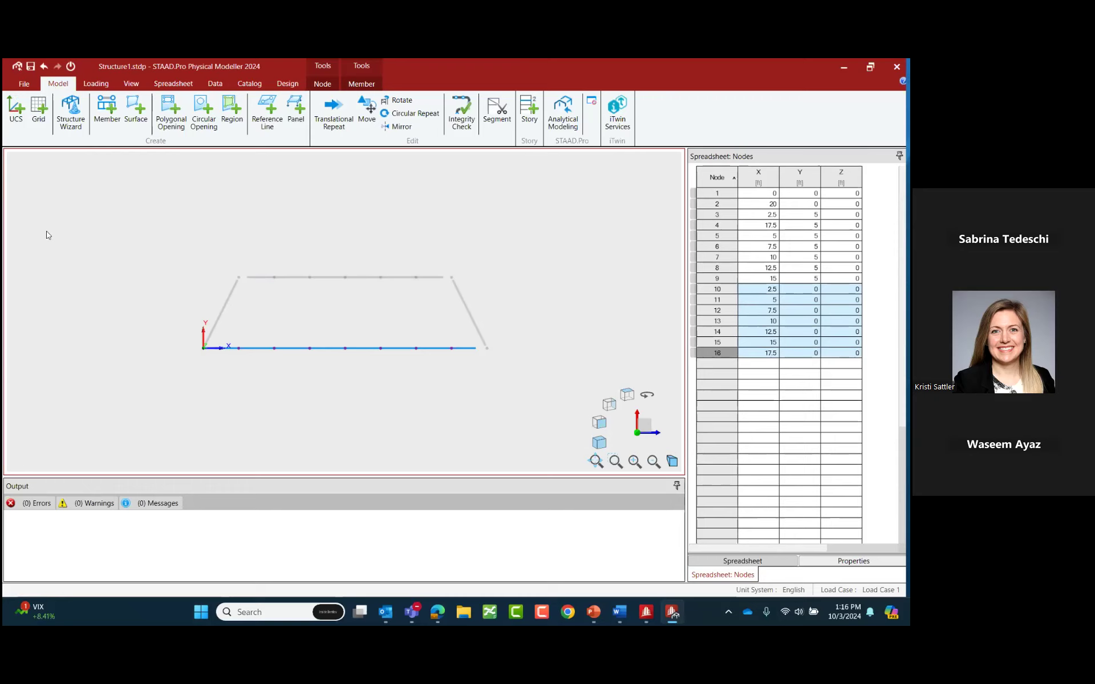
{"action": "left_click", "coordinate": [103, 126]}
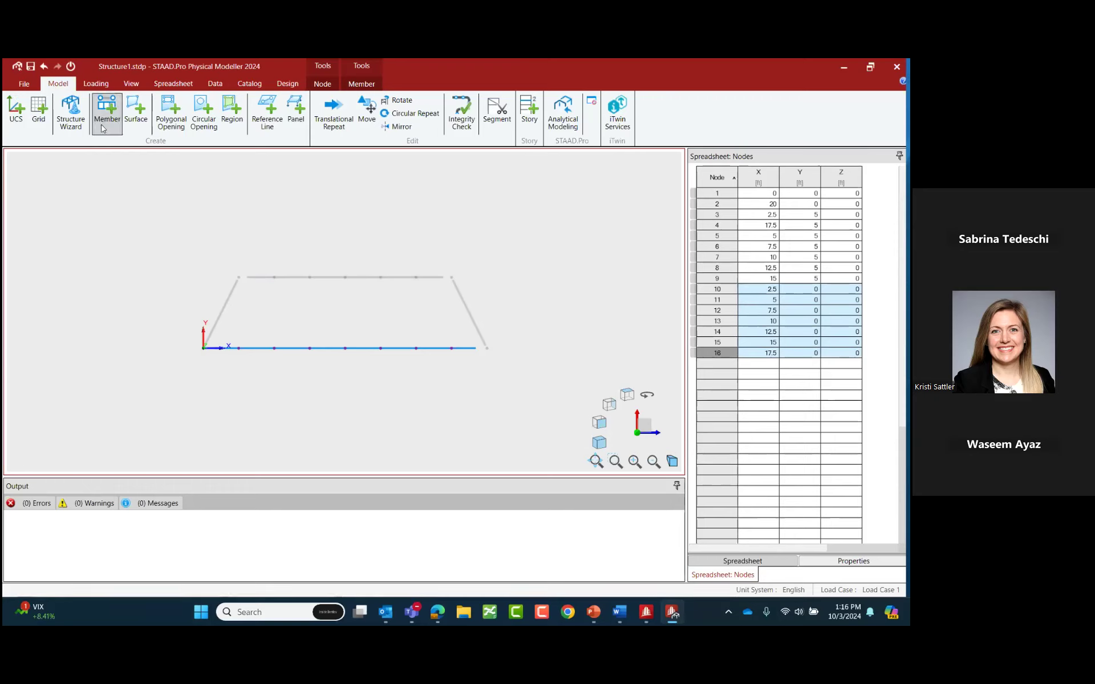
{"action": "left_click", "coordinate": [239, 278]}
{"action": "left_click", "coordinate": [274, 348]}
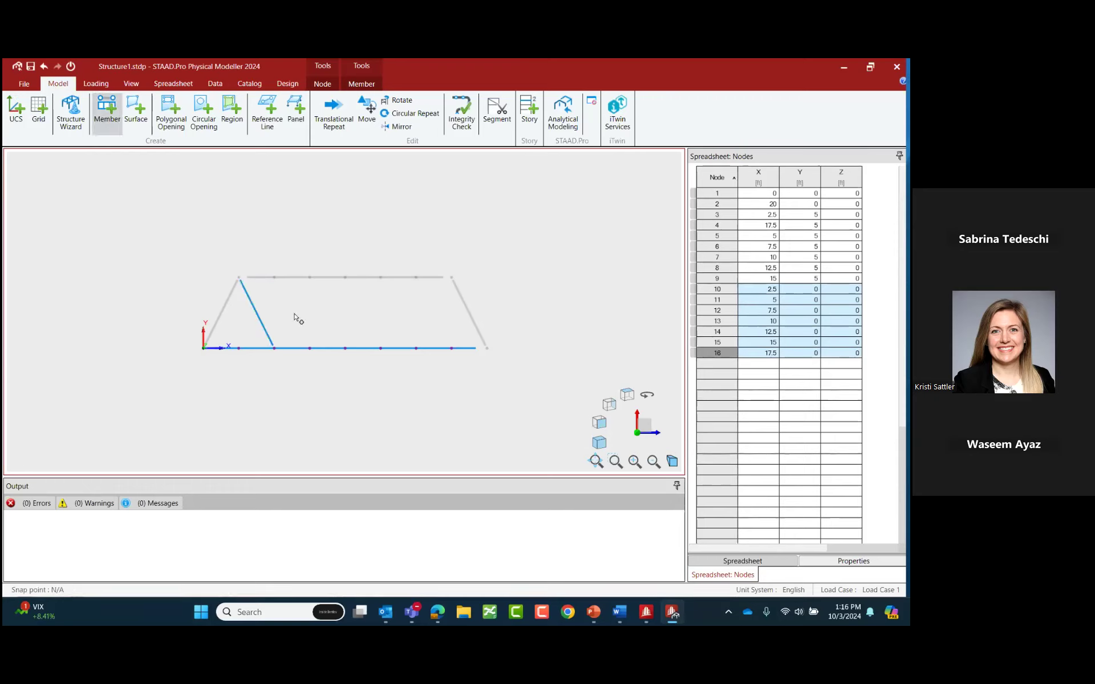
{"action": "left_click", "coordinate": [310, 278]}
{"action": "left_click", "coordinate": [345, 347]}
{"action": "left_click", "coordinate": [381, 278]}
{"action": "left_click", "coordinate": [416, 348]}
{"action": "left_click", "coordinate": [452, 278]}
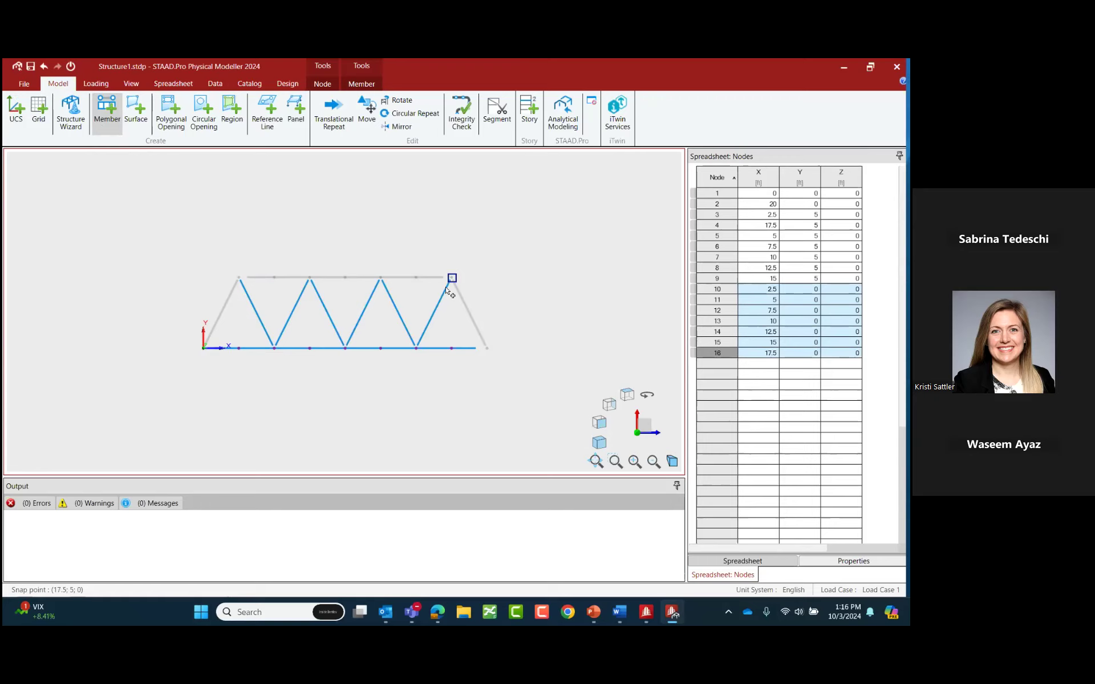
{"action": "key", "text": "Escape"}
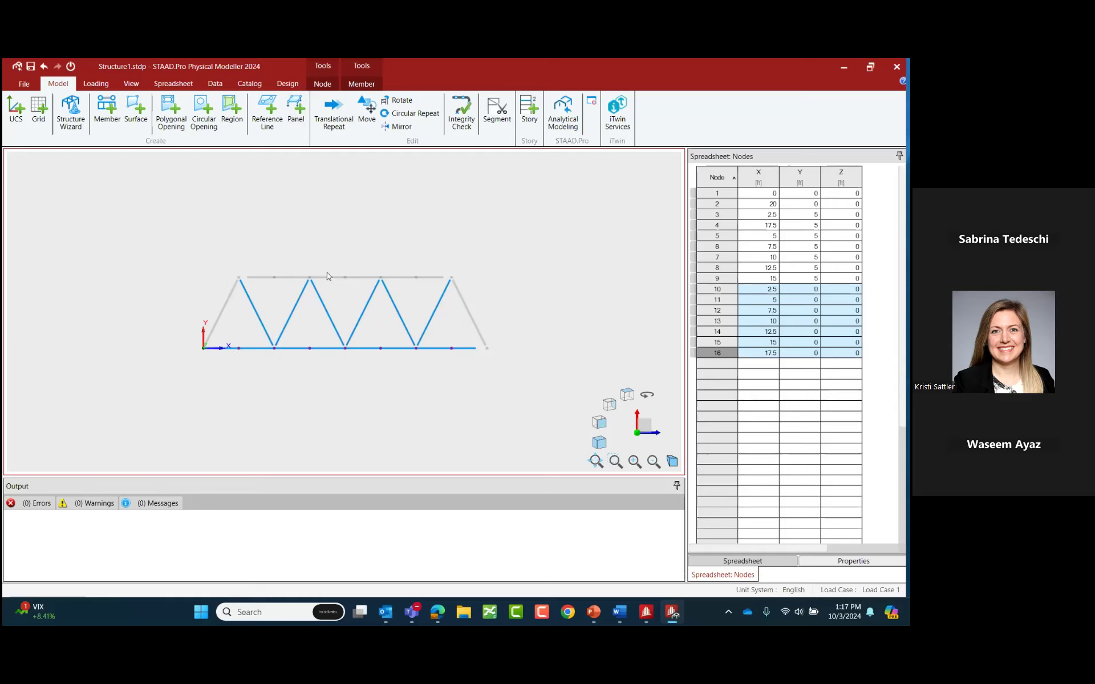
Generate the vertical members from all top chord nodes in the -Y direction, and clear the selection.
{"action": "left_click_drag", "start_coordinate": [515, 292], "coordinate": [182, 249]}
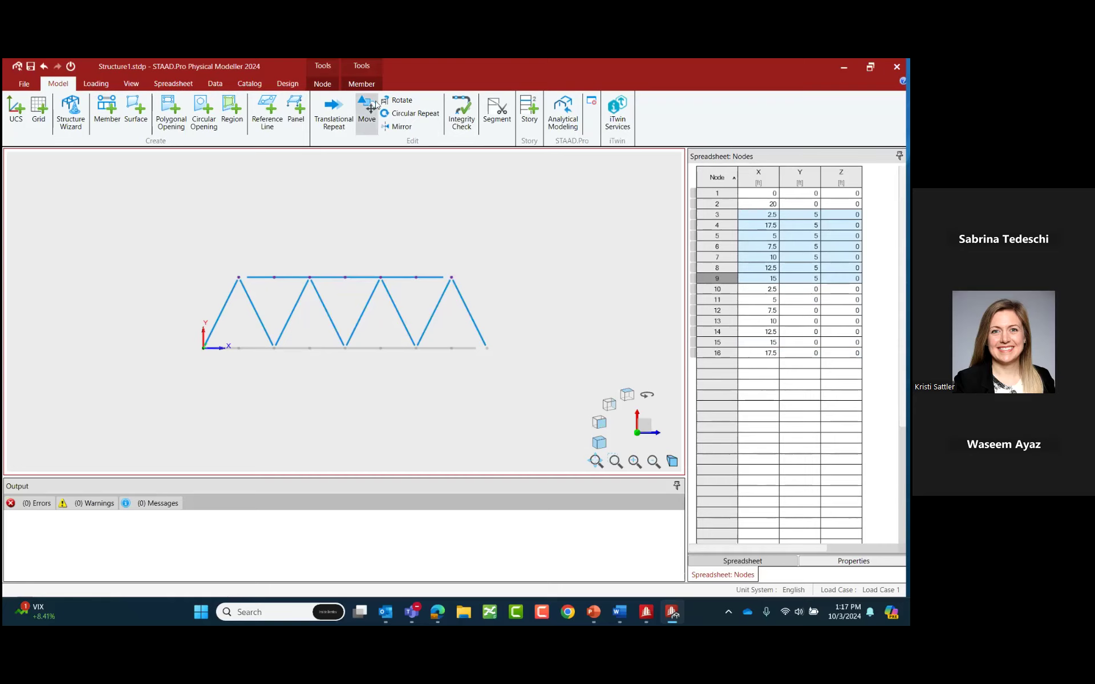
{"action": "left_click", "coordinate": [321, 84]}
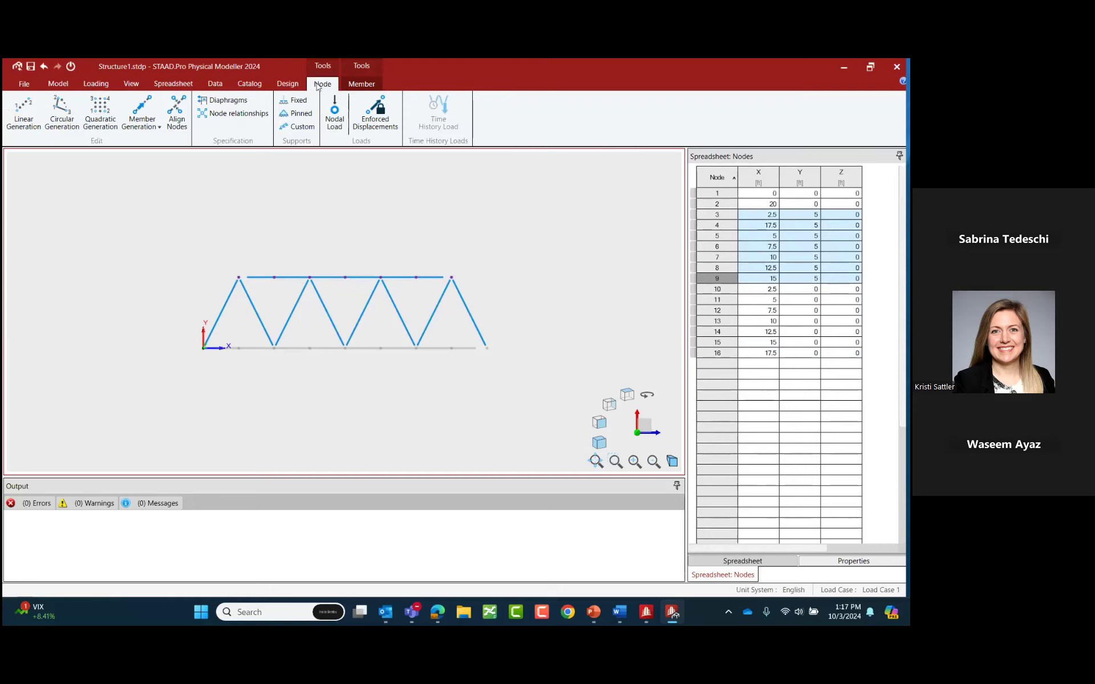
{"action": "left_click", "coordinate": [140, 123]}
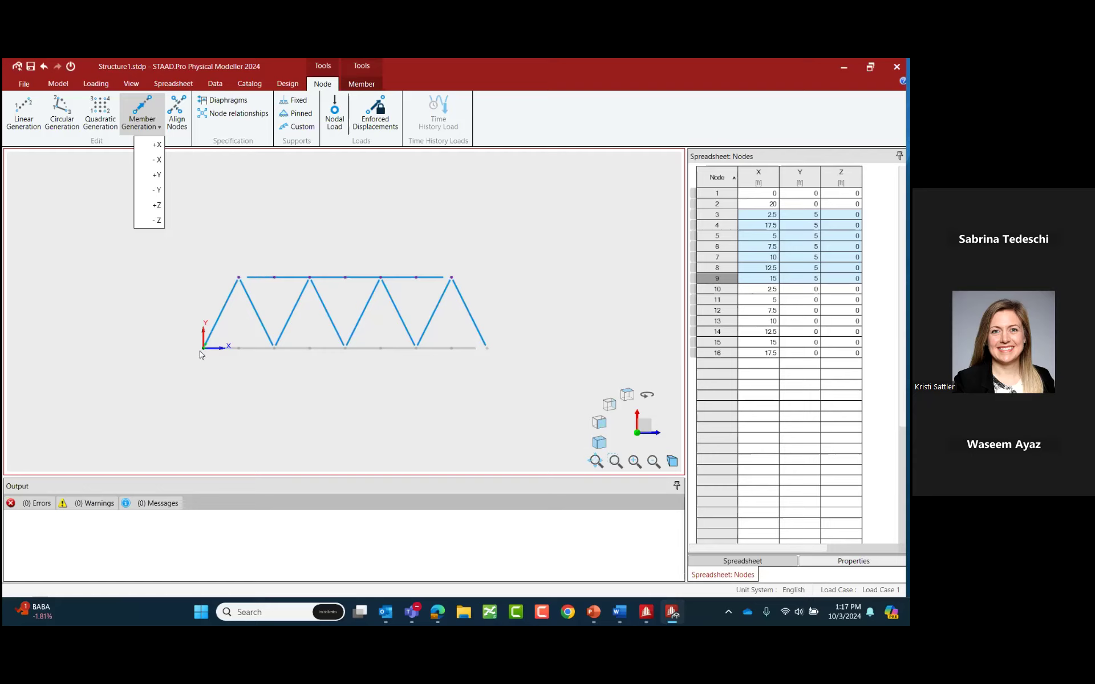
{"action": "left_click", "coordinate": [146, 190]}
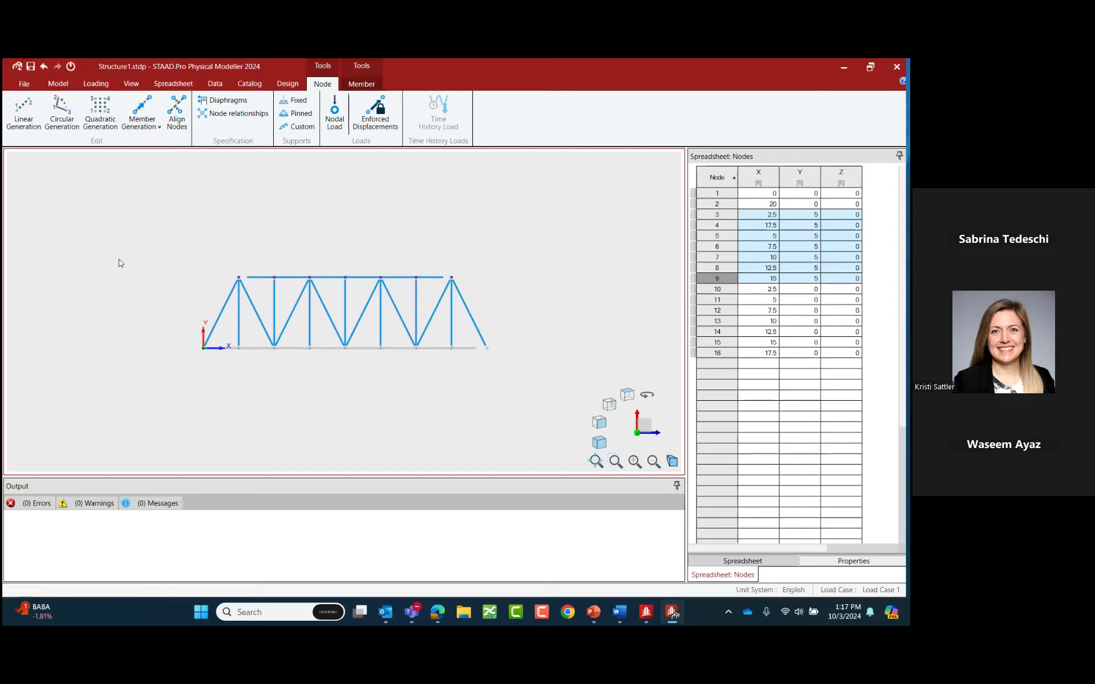
{"action": "scroll", "coordinate": [123, 263], "scroll_direction": "up", "scroll_amount": 1}
{"action": "scroll", "coordinate": [354, 361], "scroll_direction": "up", "scroll_amount": 2}
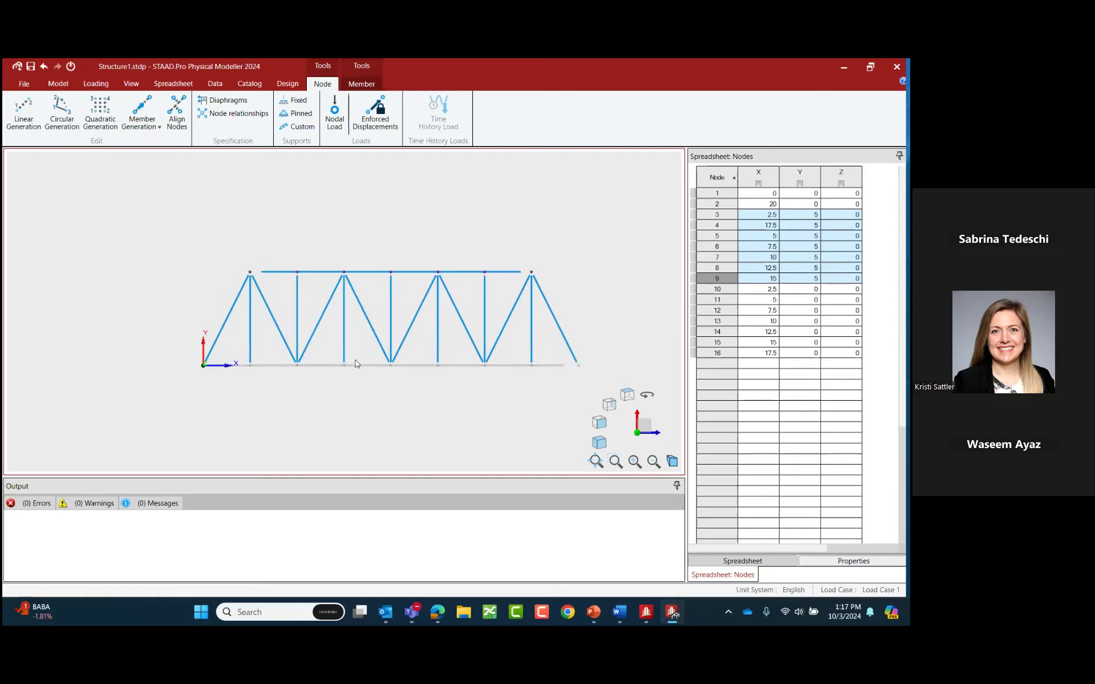
{"action": "scroll", "coordinate": [251, 320], "scroll_direction": "down", "scroll_amount": 2}
{"action": "left_click_drag", "start_coordinate": [55, 183], "coordinate": [588, 375]}
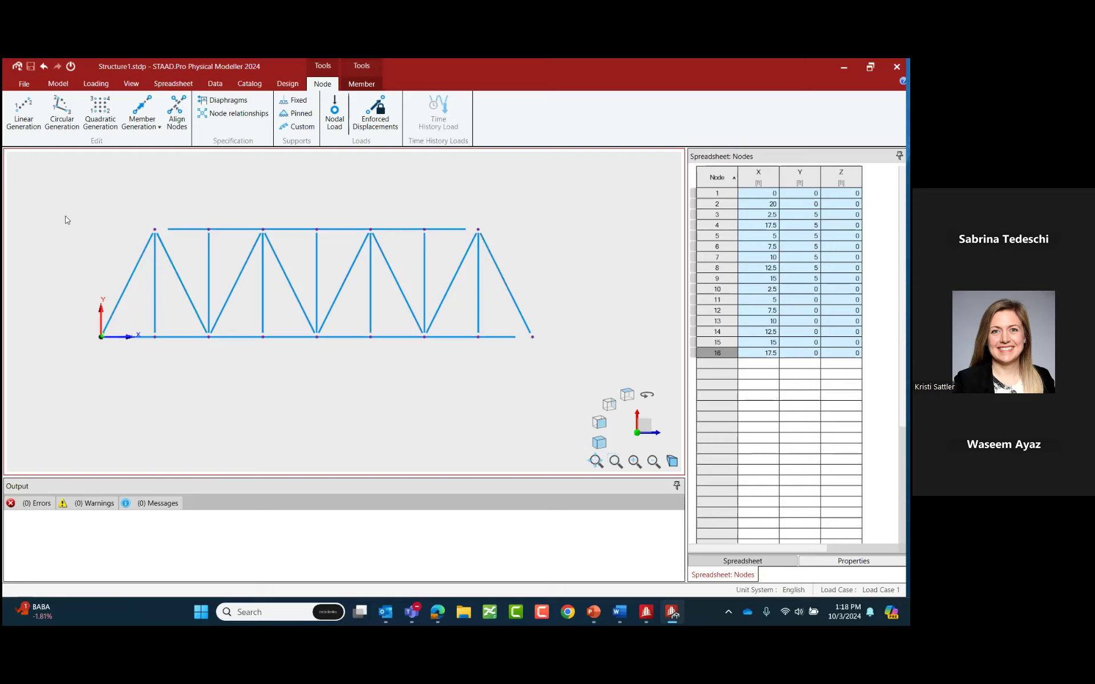
{"action": "key", "text": "Escape"}
Select the top and bottom chords together and open the section assignment for them.
{"action": "left_click", "coordinate": [234, 230]}
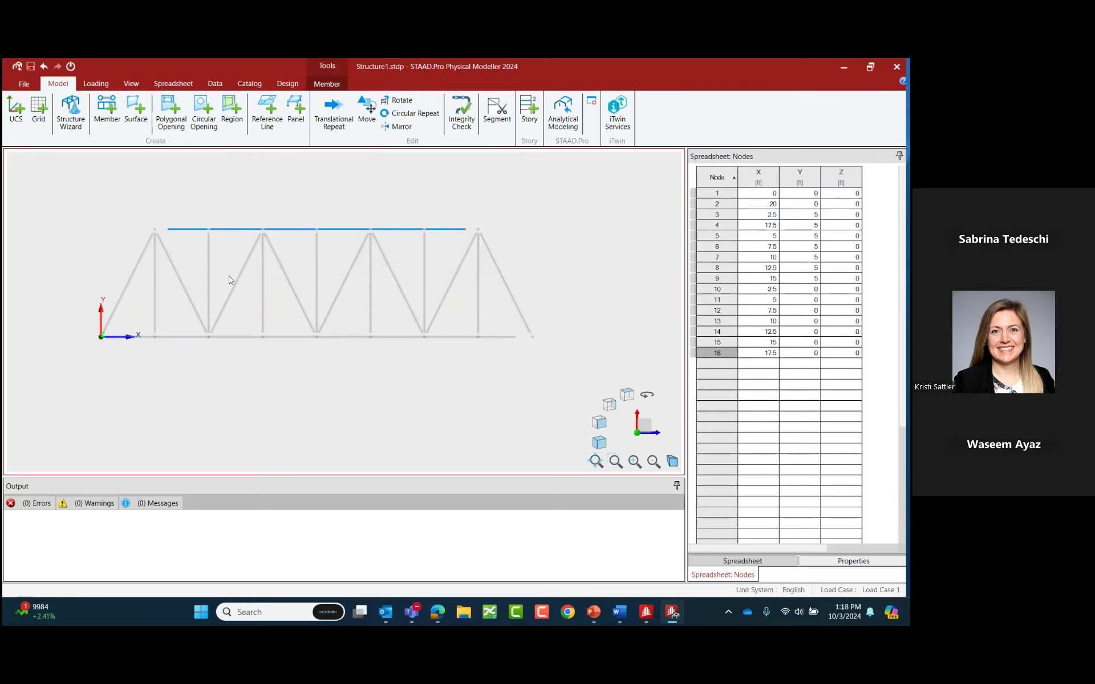
{"action": "left_click", "coordinate": [227, 340], "text": "ctrl"}
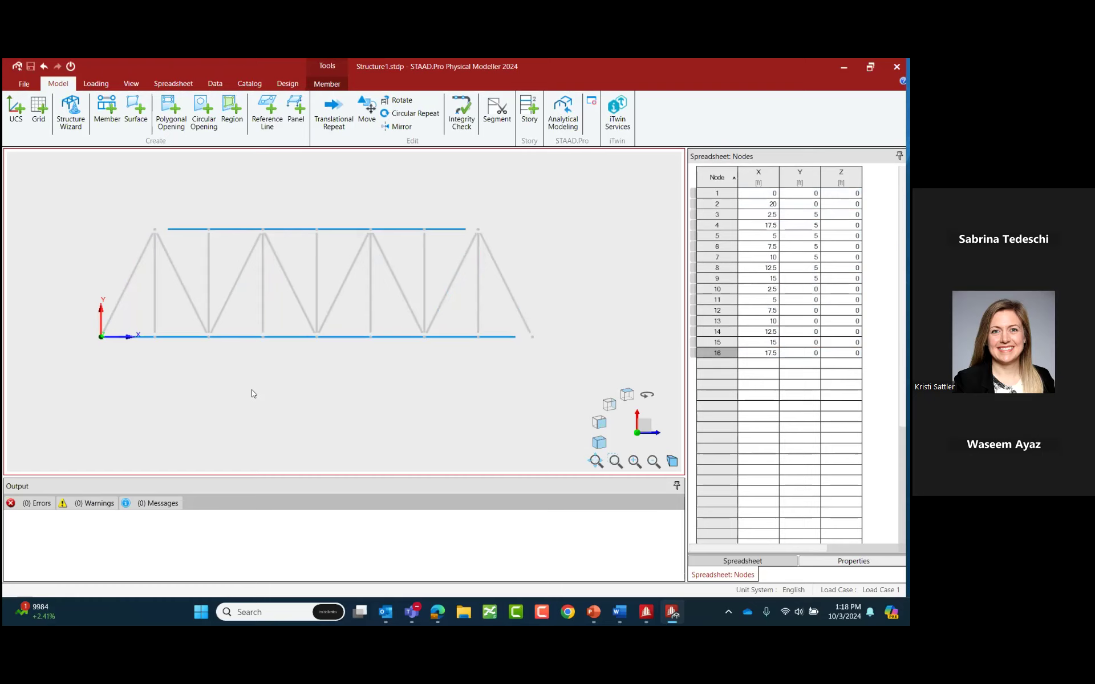
{"action": "left_click", "coordinate": [326, 85]}
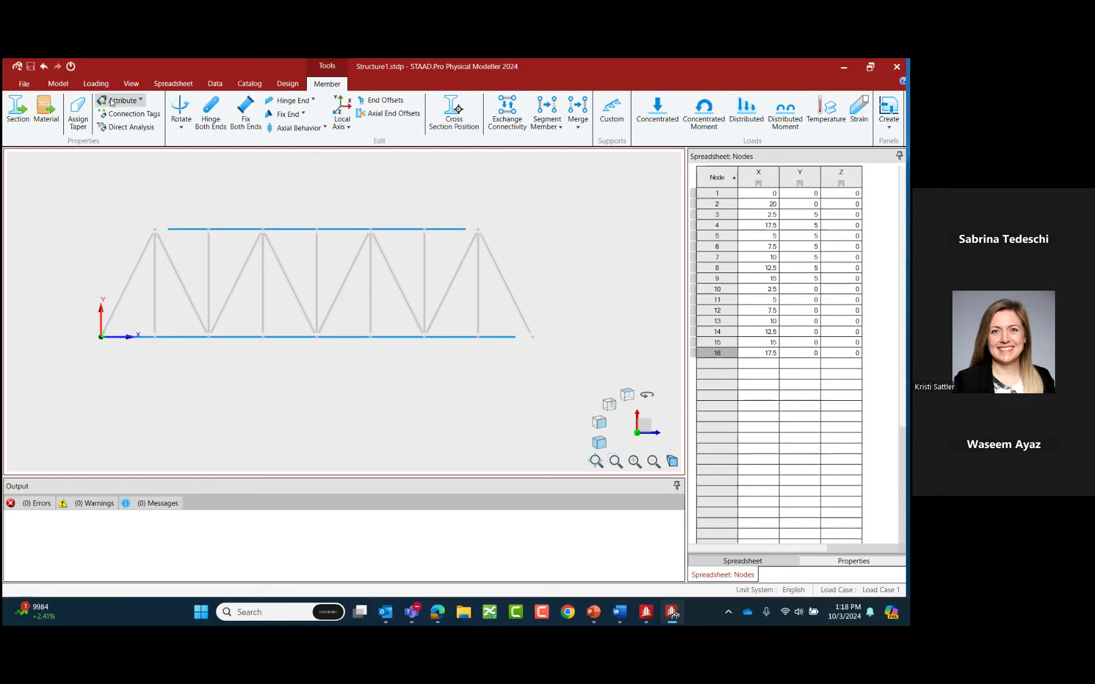
{"action": "left_click", "coordinate": [23, 119]}
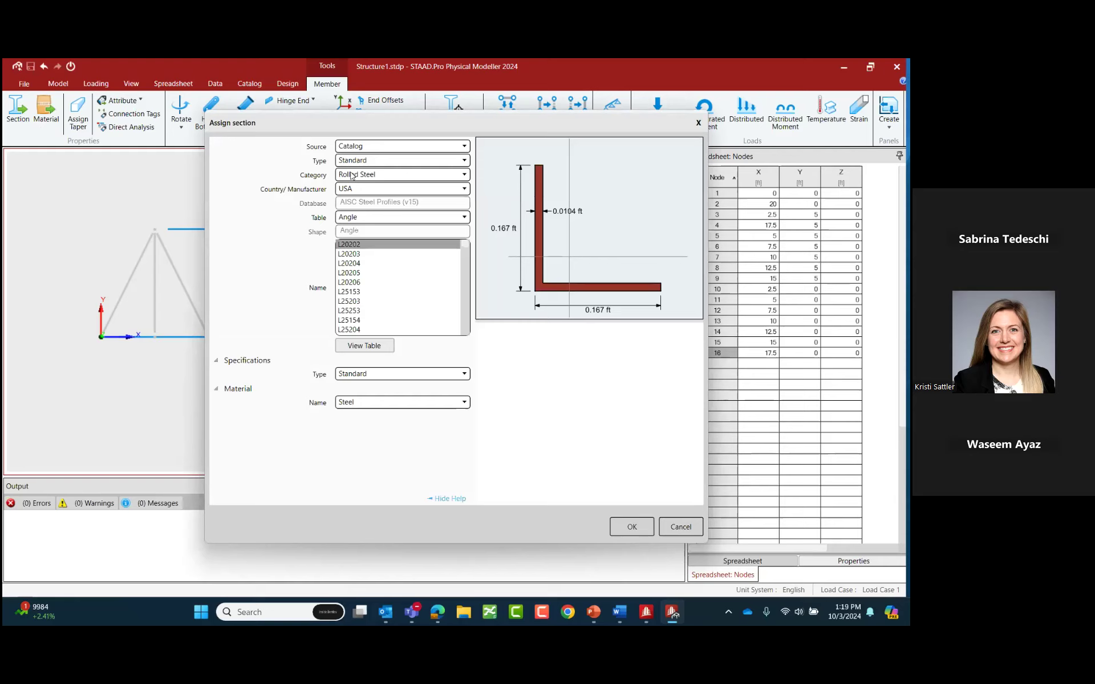
Examine the section type, category and country options for standard catalog sections.
{"action": "left_click", "coordinate": [382, 162]}
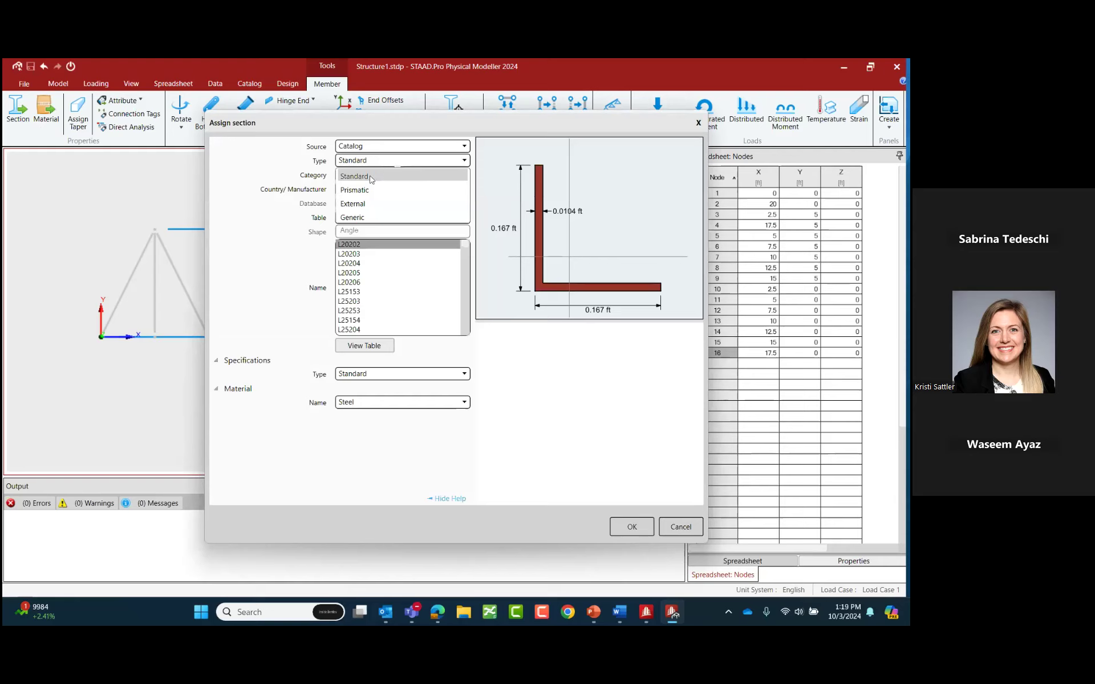
{"action": "left_click", "coordinate": [370, 177]}
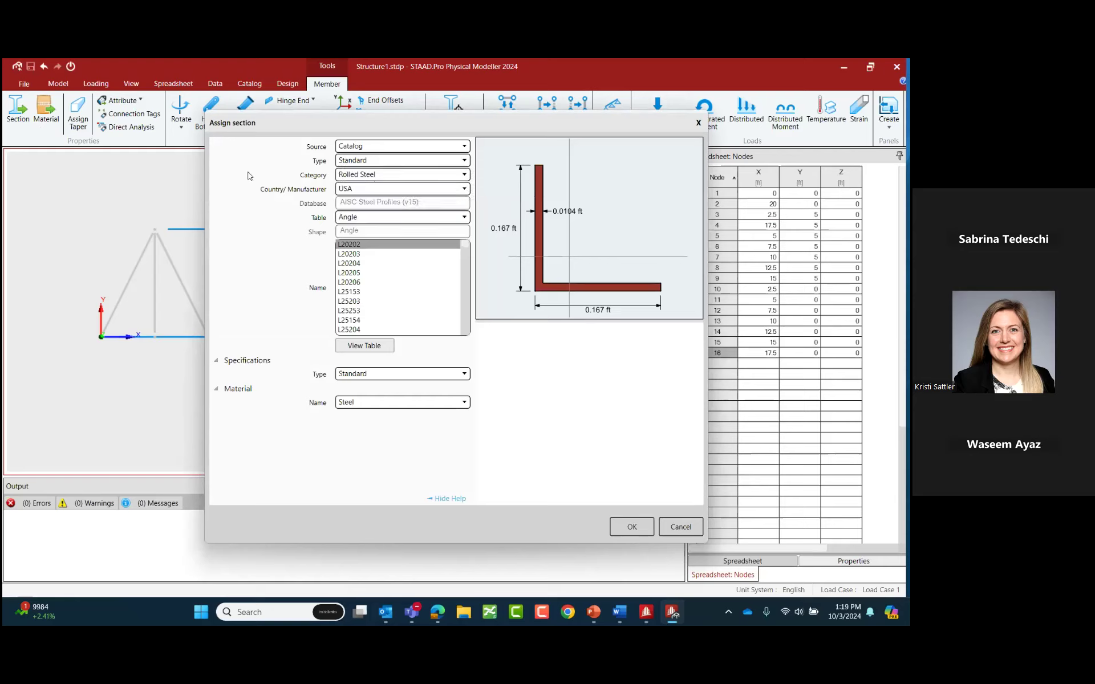
{"action": "left_click", "coordinate": [367, 194]}
{"action": "left_click", "coordinate": [366, 194]}
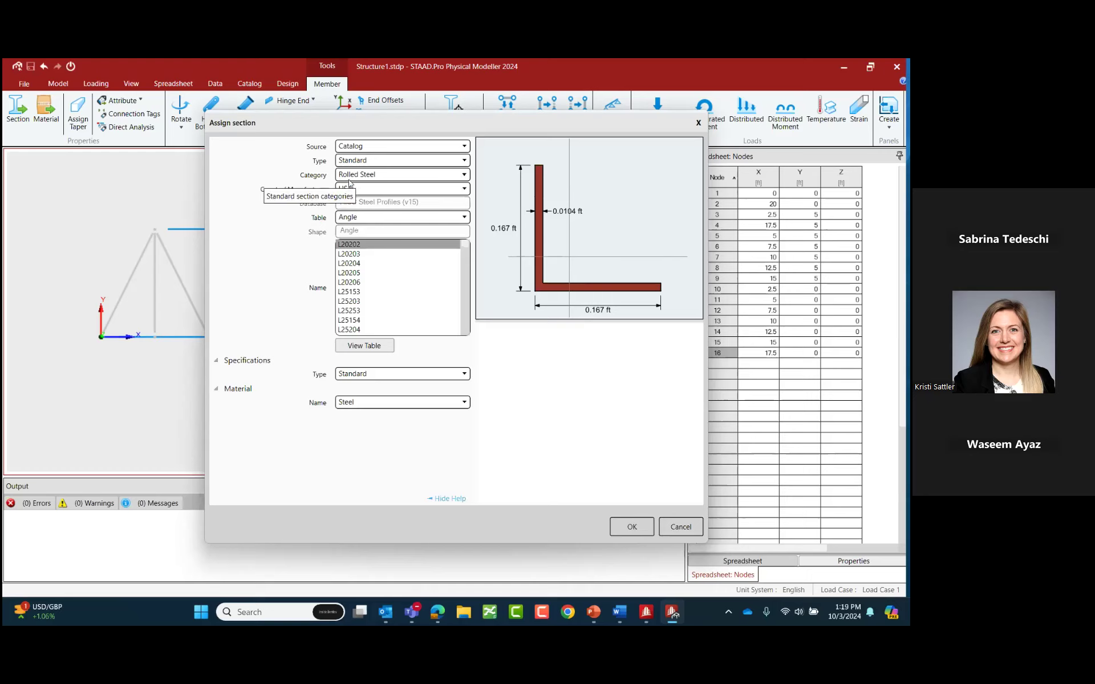
{"action": "left_click", "coordinate": [349, 178]}
Set the chords' section type to Prismatic and its shape to Tube.
{"action": "left_click", "coordinate": [345, 161]}
{"action": "left_click", "coordinate": [345, 162]}
{"action": "left_click", "coordinate": [354, 189]}
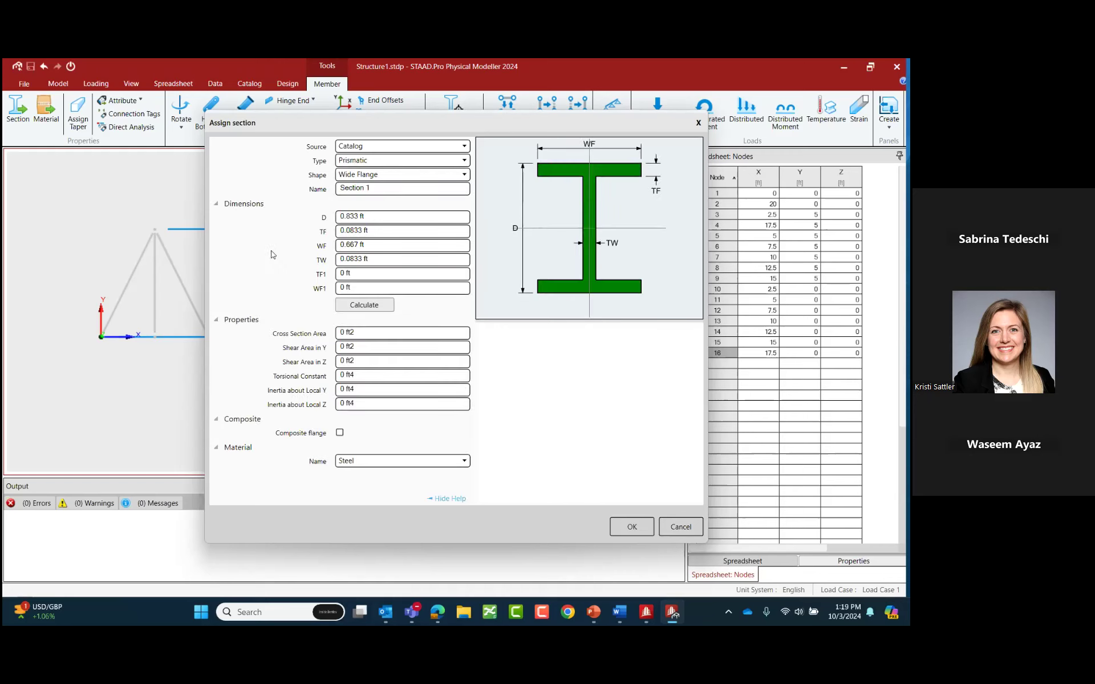
{"action": "left_click", "coordinate": [355, 177]}
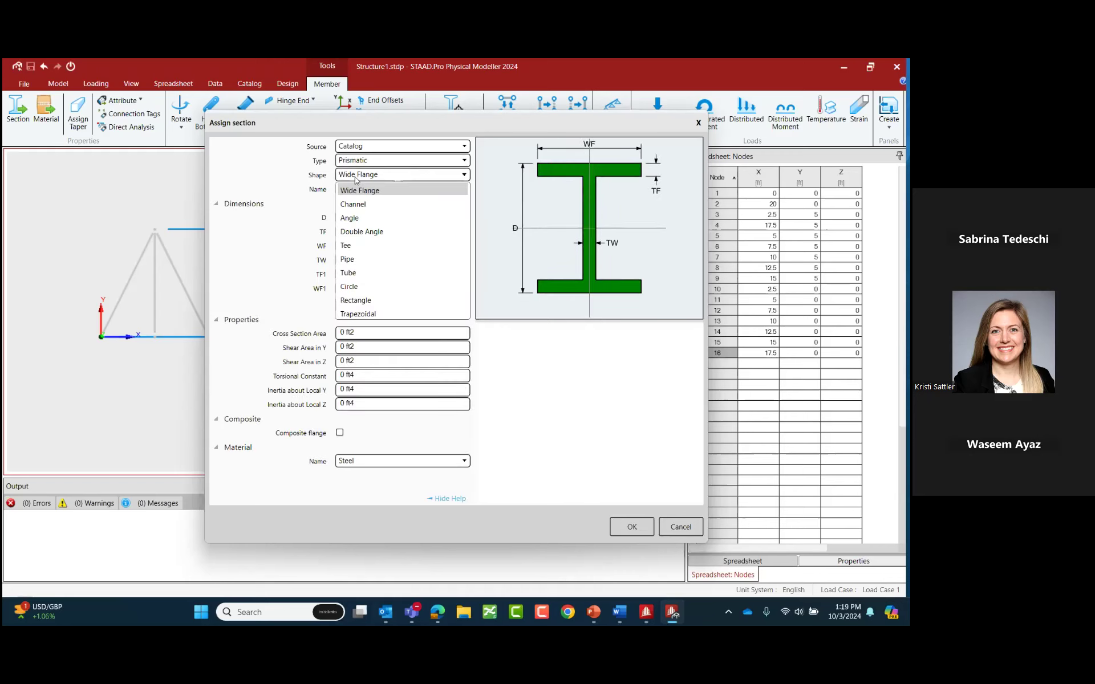
{"action": "left_click", "coordinate": [359, 205]}
{"action": "left_click", "coordinate": [354, 179]}
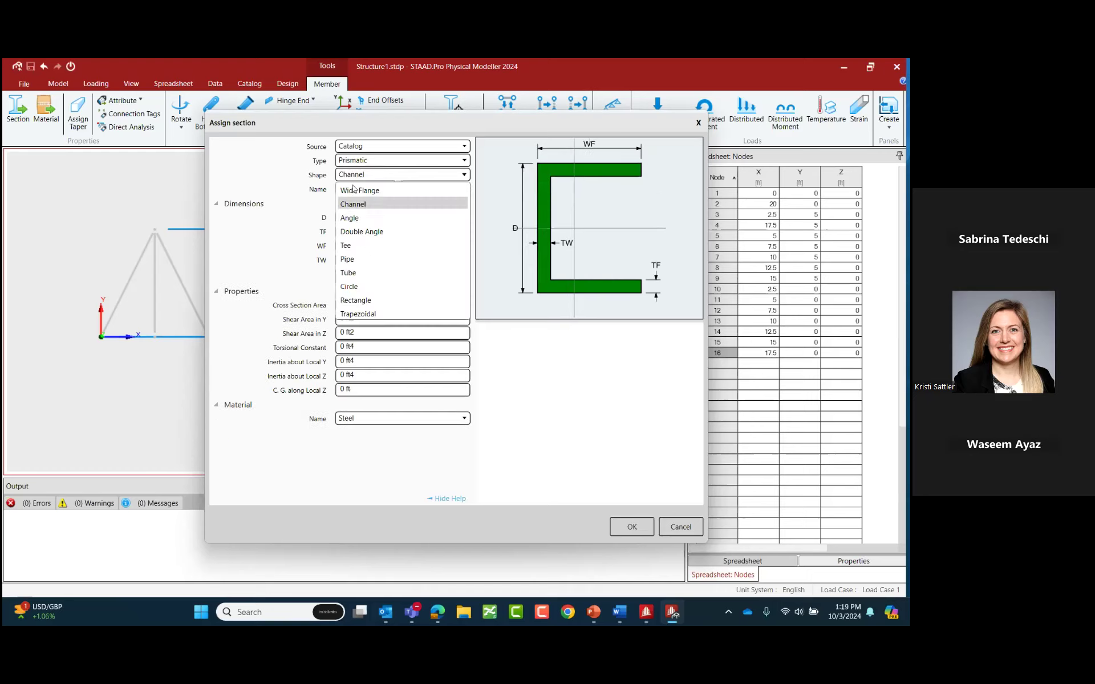
{"action": "left_click", "coordinate": [358, 272]}
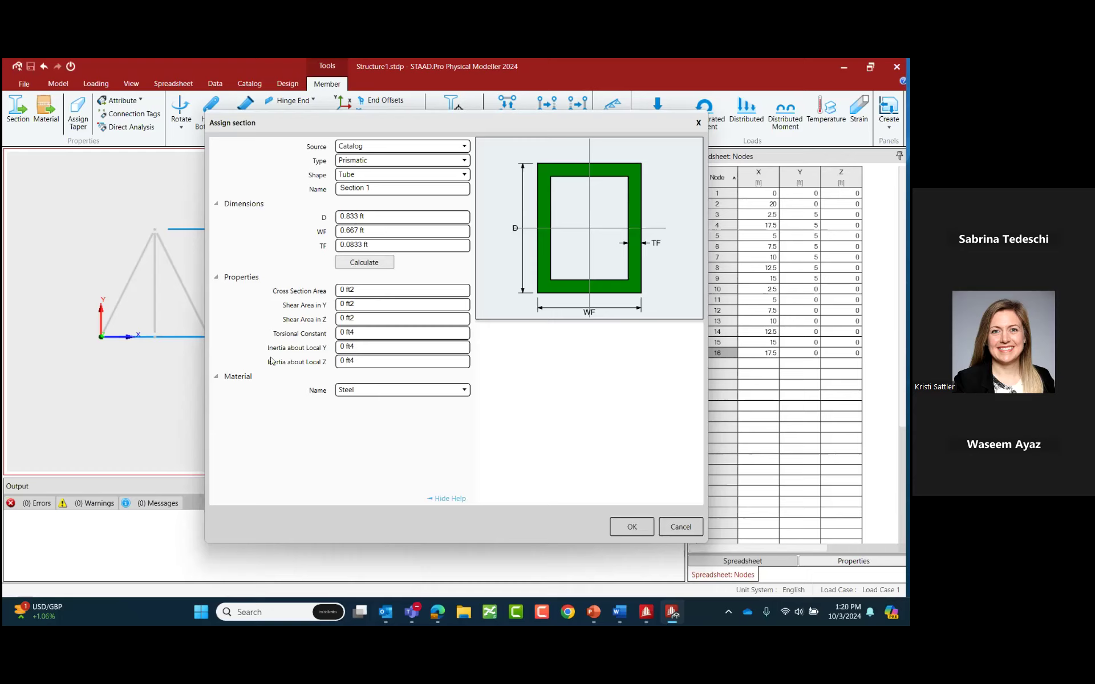
Review the prismatic shape options and try the Generic section type for the chords.
{"action": "left_click", "coordinate": [370, 178]}
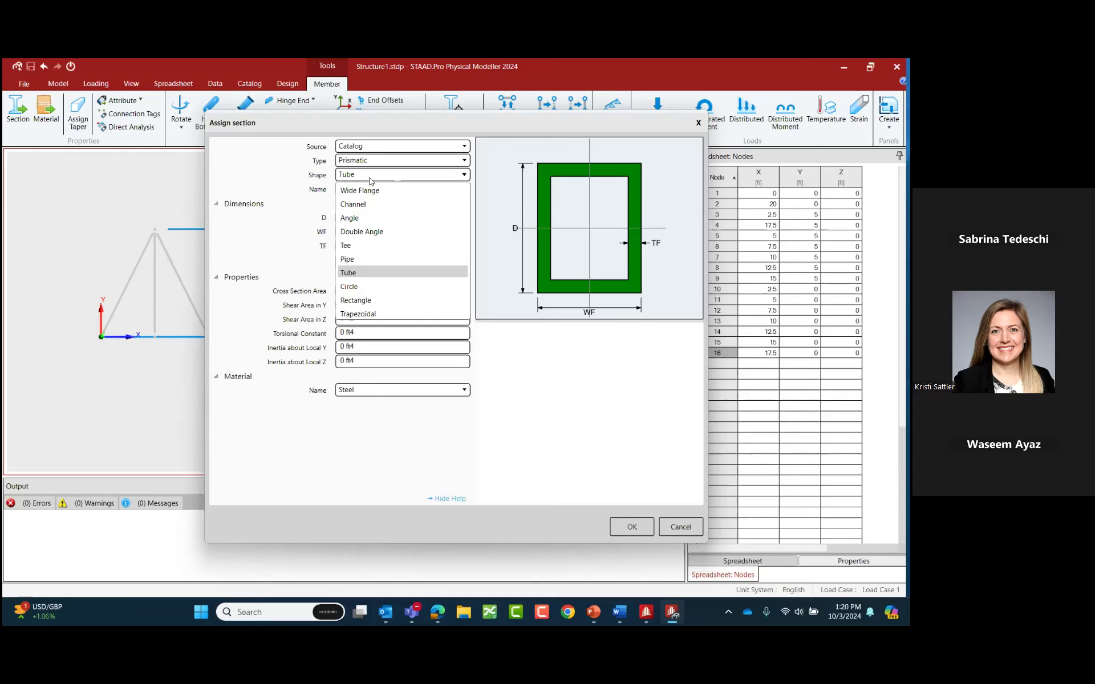
{"action": "left_click", "coordinate": [370, 180]}
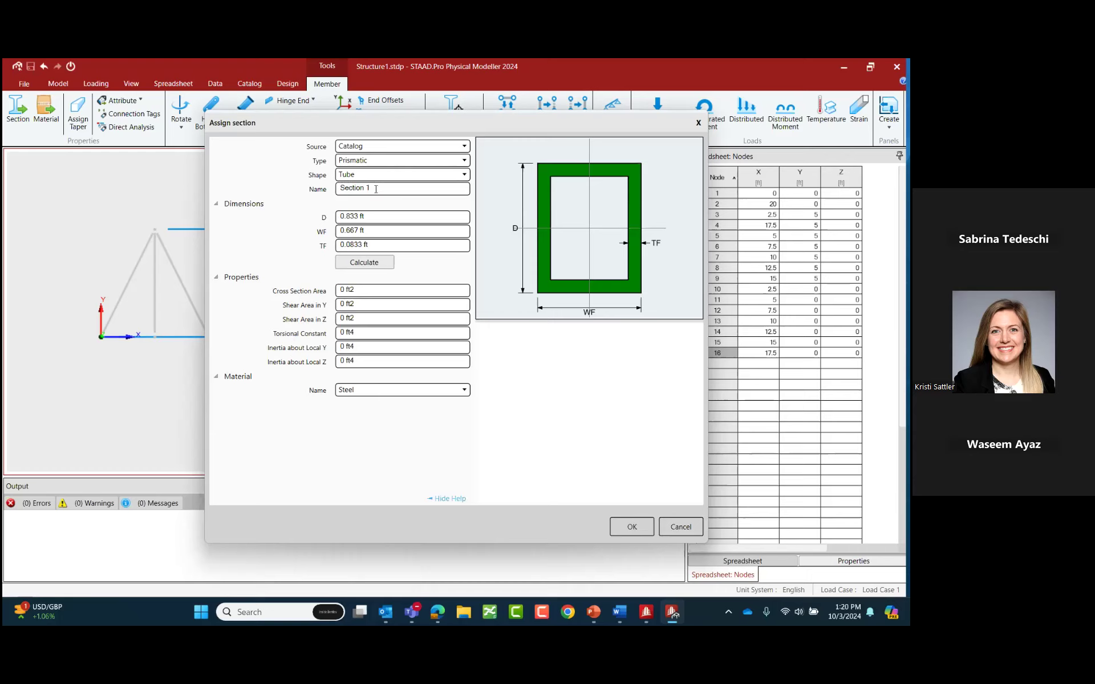
{"action": "left_click", "coordinate": [353, 164]}
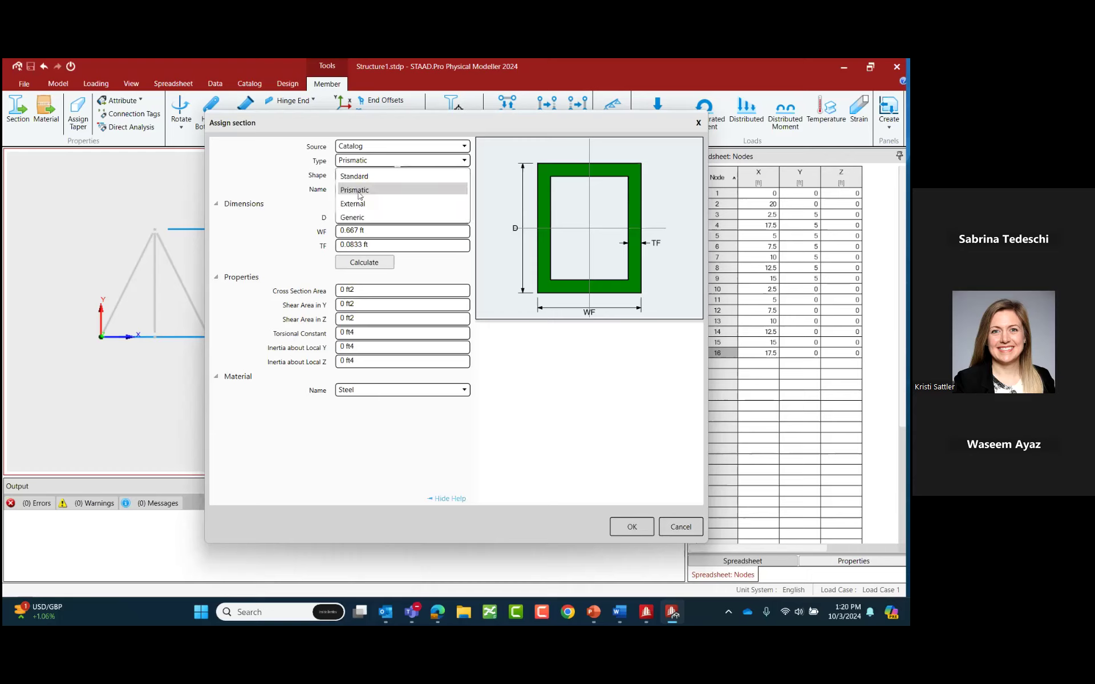
{"action": "left_click", "coordinate": [355, 218]}
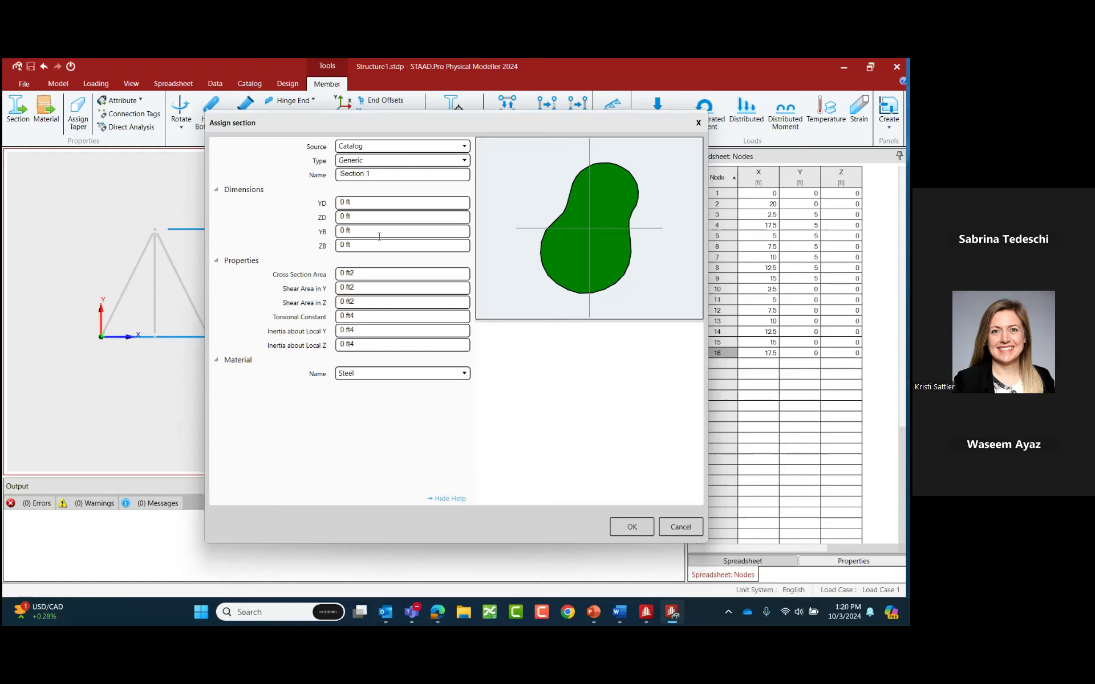
Set the chords' section type to Standard and choose C3X3 from the rolled steel Channel table.
{"action": "left_click", "coordinate": [407, 162]}
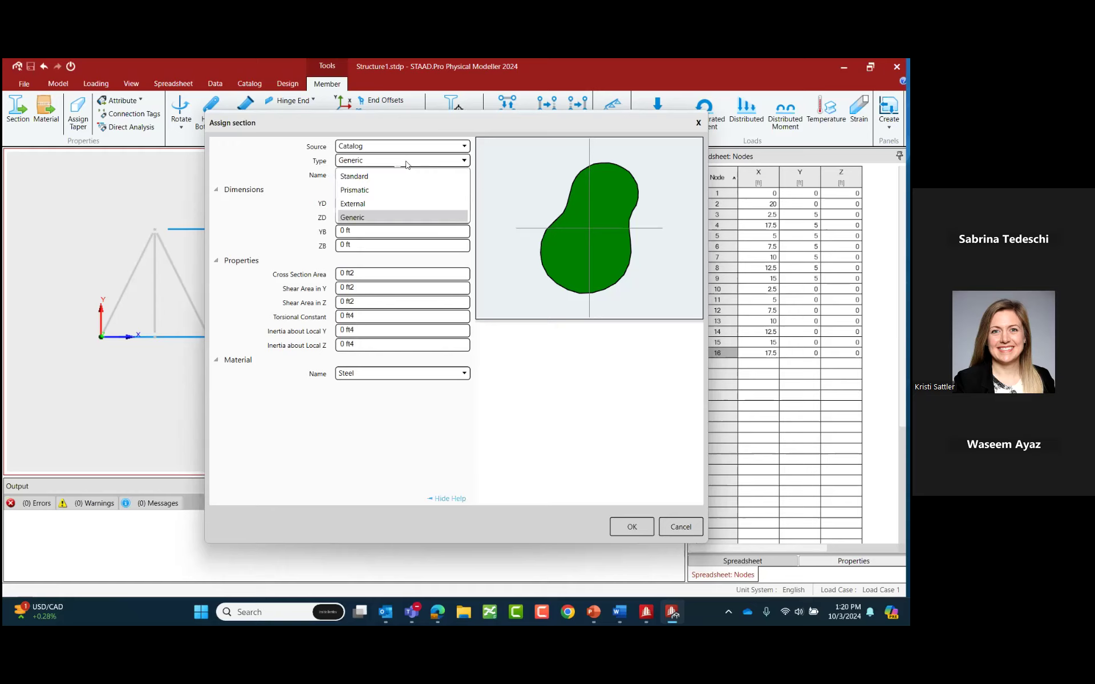
{"action": "left_click", "coordinate": [385, 172]}
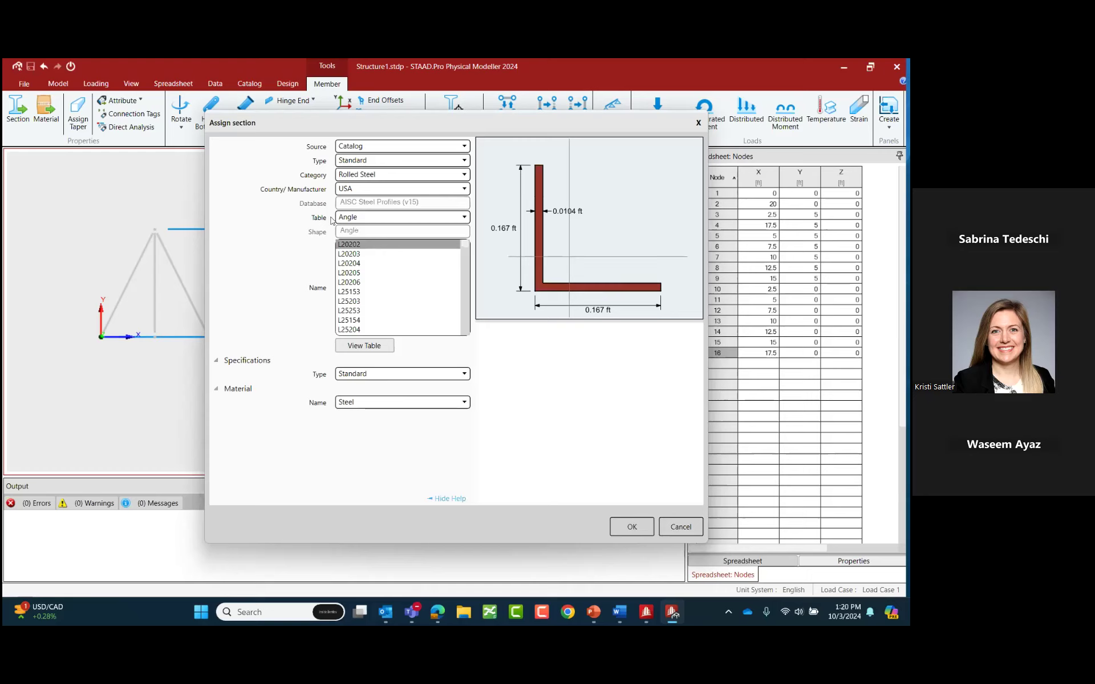
{"action": "left_click", "coordinate": [345, 218]}
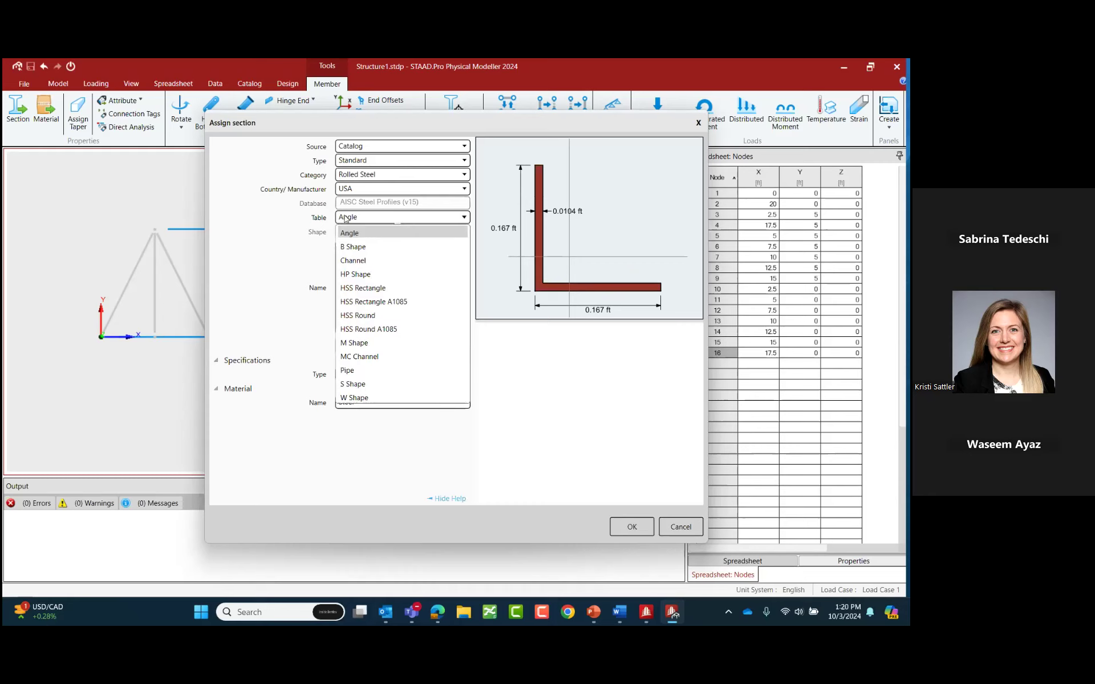
{"action": "left_click", "coordinate": [355, 261]}
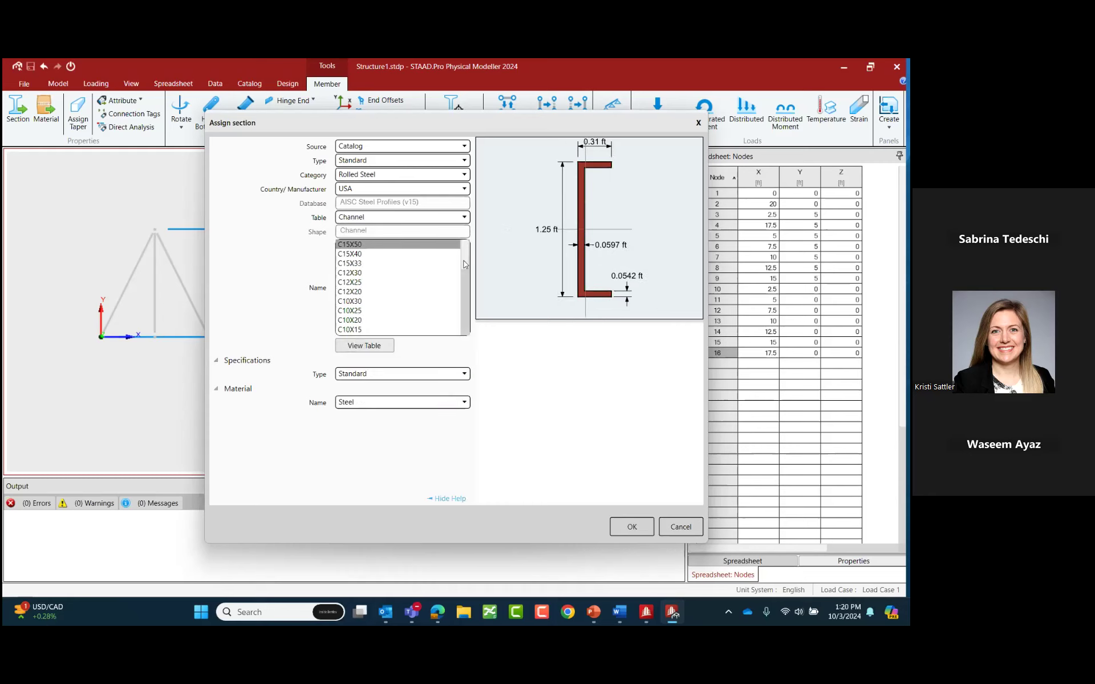
{"action": "scroll", "coordinate": [465, 276], "scroll_direction": "down", "scroll_amount": 1}
{"action": "left_click_drag", "start_coordinate": [466, 276], "coordinate": [466, 341]}
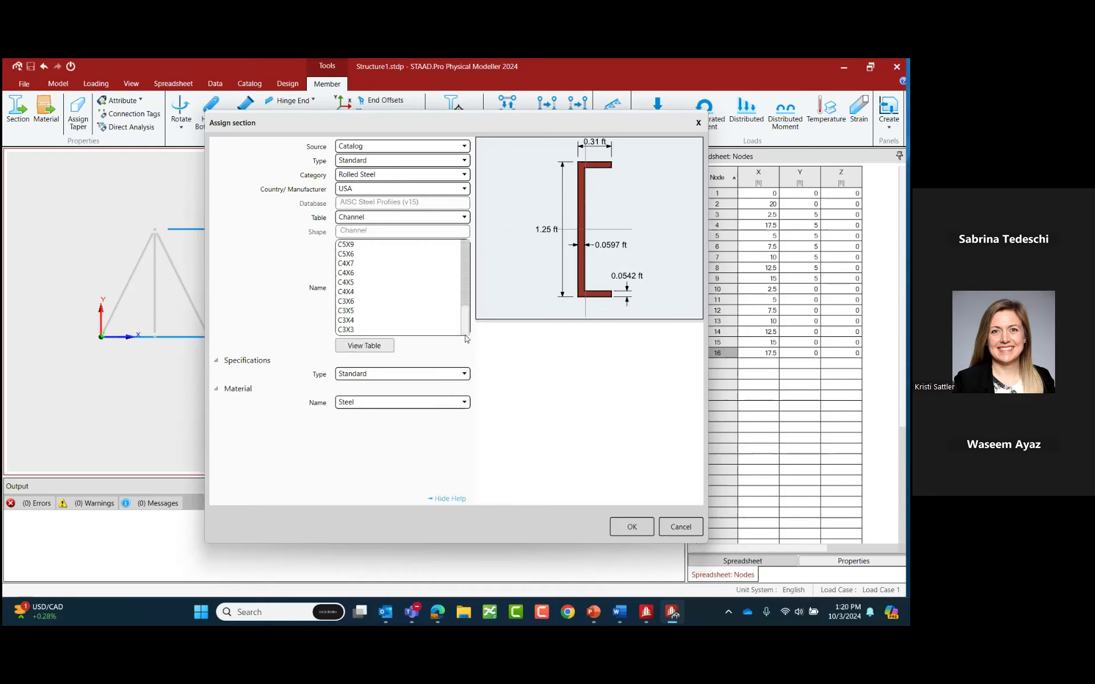
{"action": "left_click", "coordinate": [346, 330]}
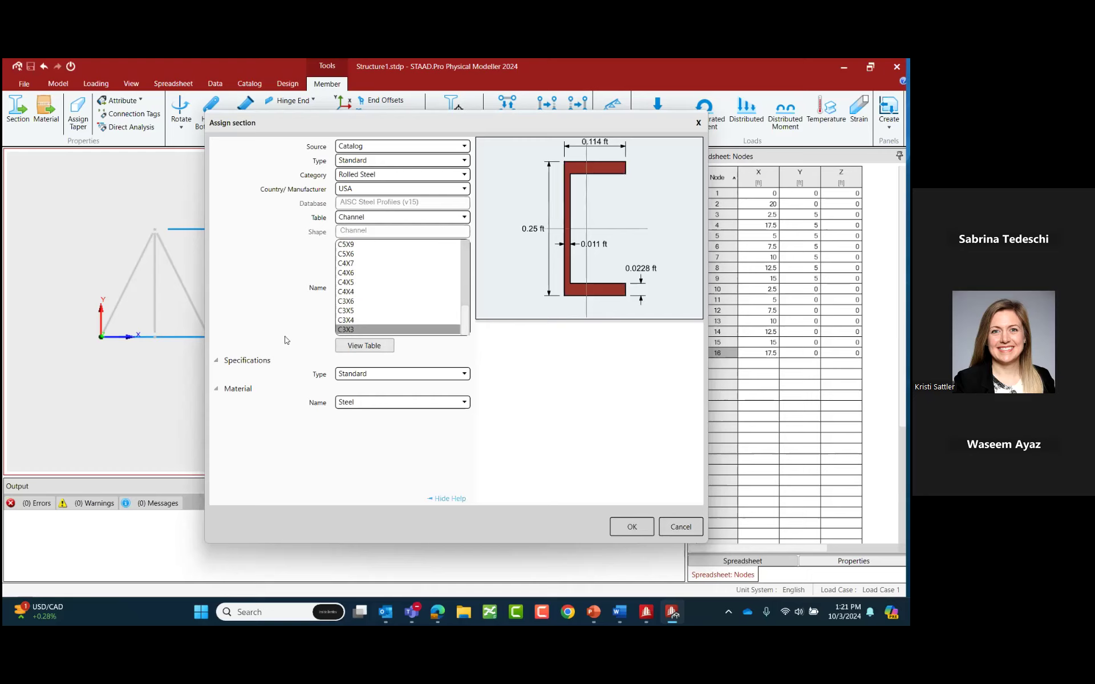
Assign the section to both chords with the Standard specification and Steel material, and show the member properties spreadsheet.
{"action": "left_click", "coordinate": [418, 378]}
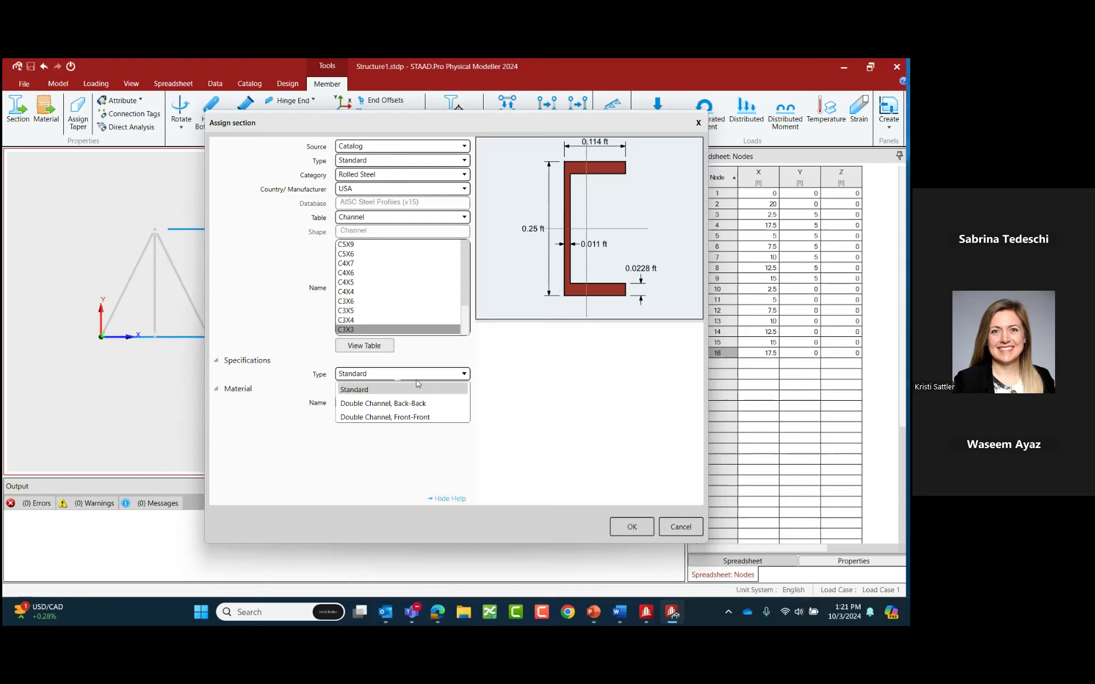
{"action": "left_click", "coordinate": [561, 397]}
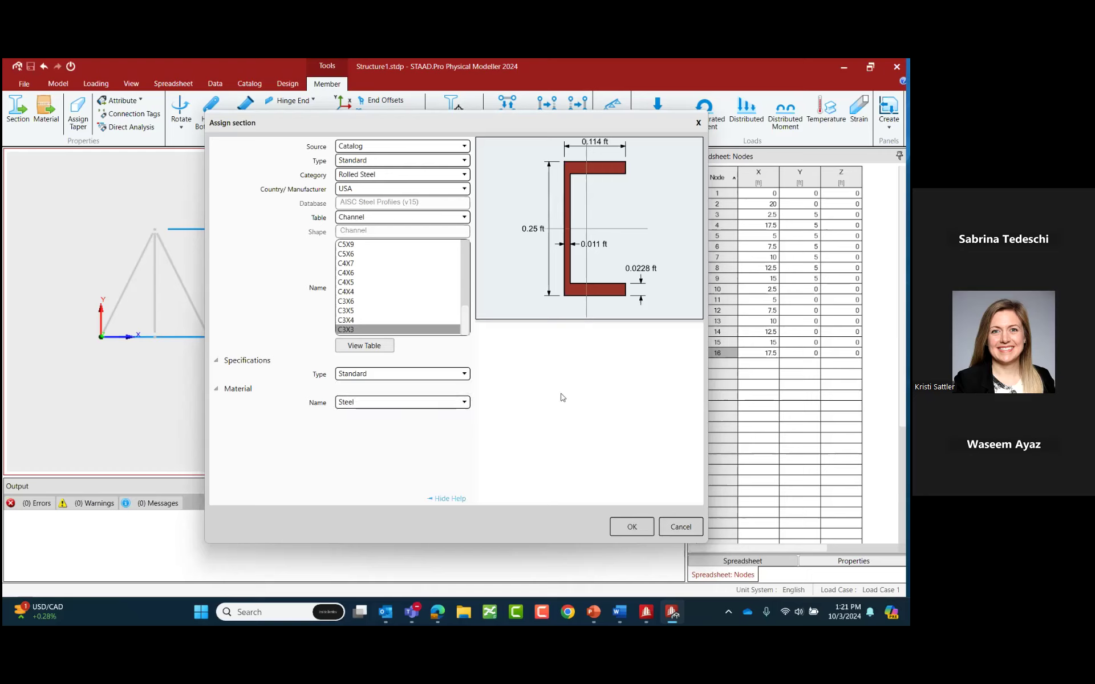
{"action": "left_click", "coordinate": [368, 403]}
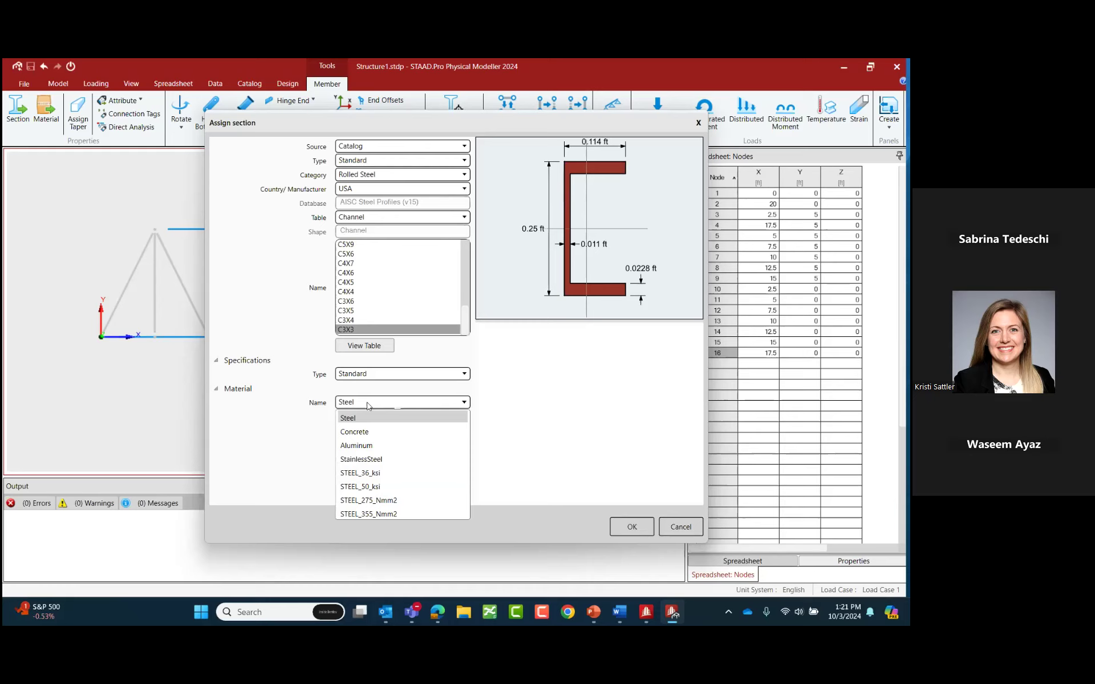
{"action": "left_click", "coordinate": [368, 405]}
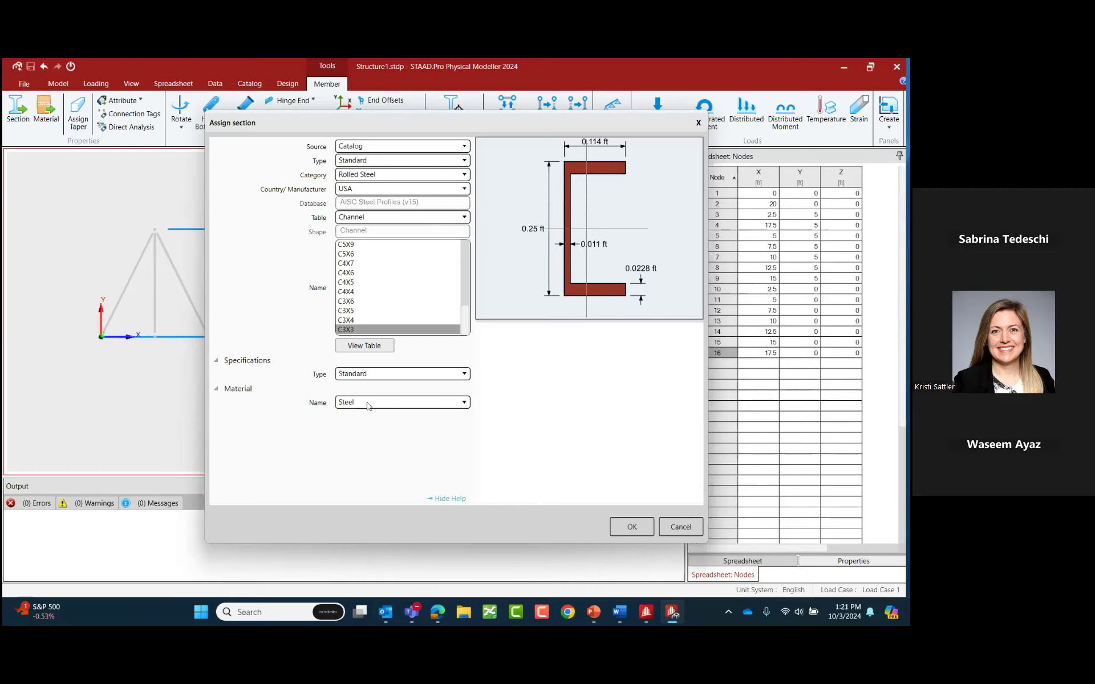
{"action": "left_click", "coordinate": [644, 529]}
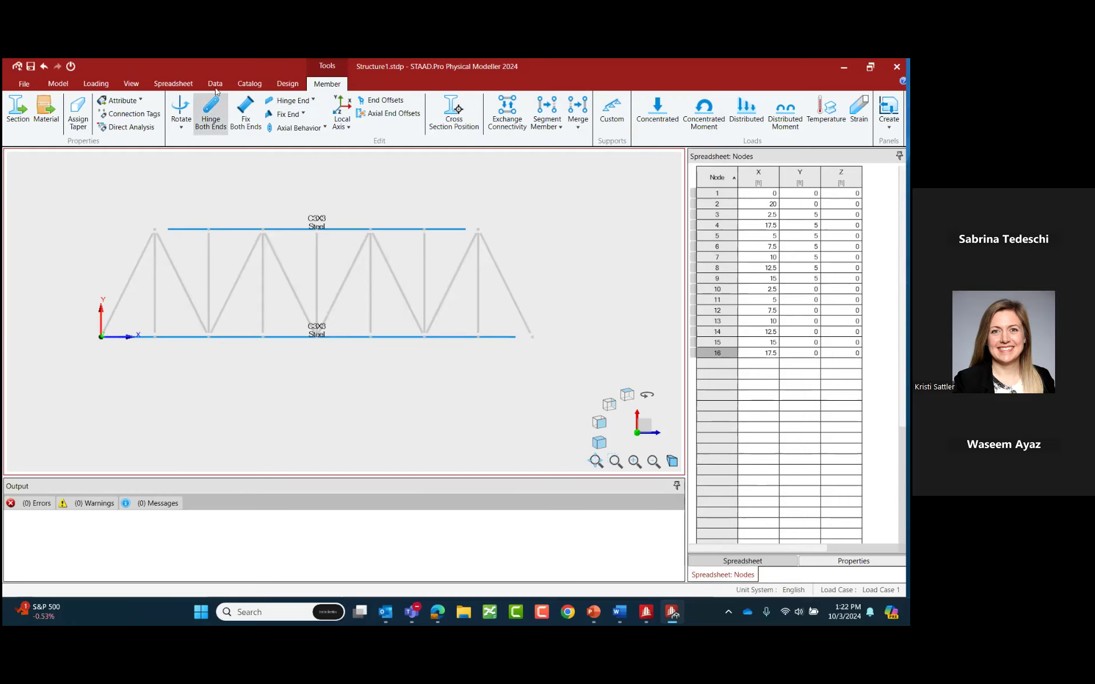
{"action": "left_click", "coordinate": [173, 83]}
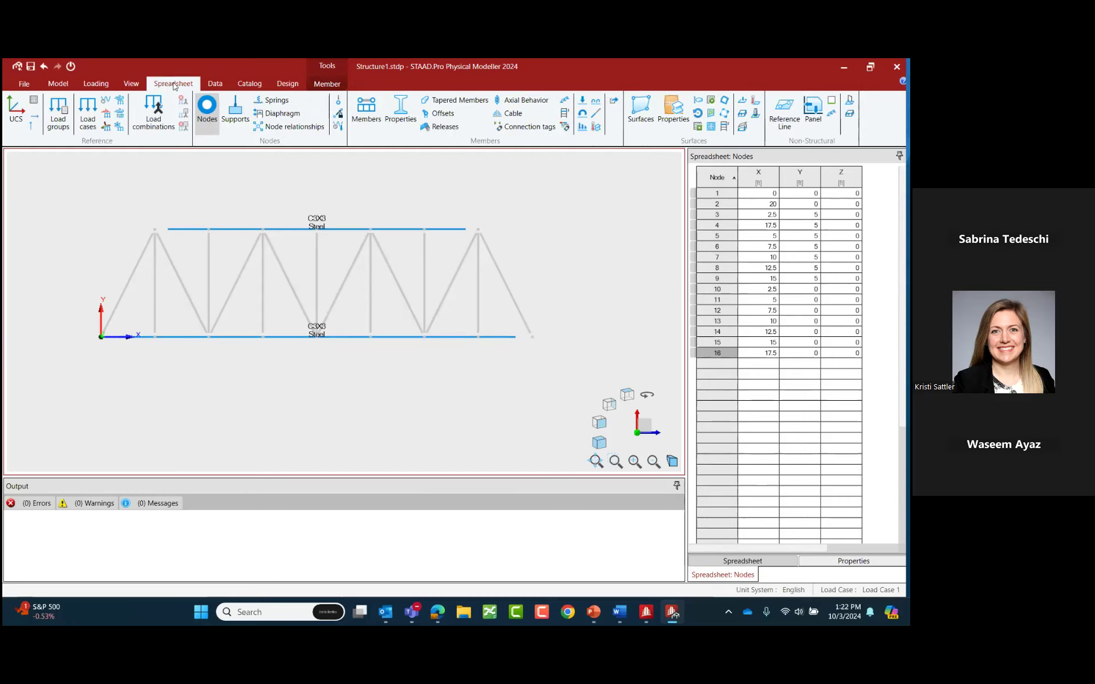
{"action": "left_click", "coordinate": [404, 119]}
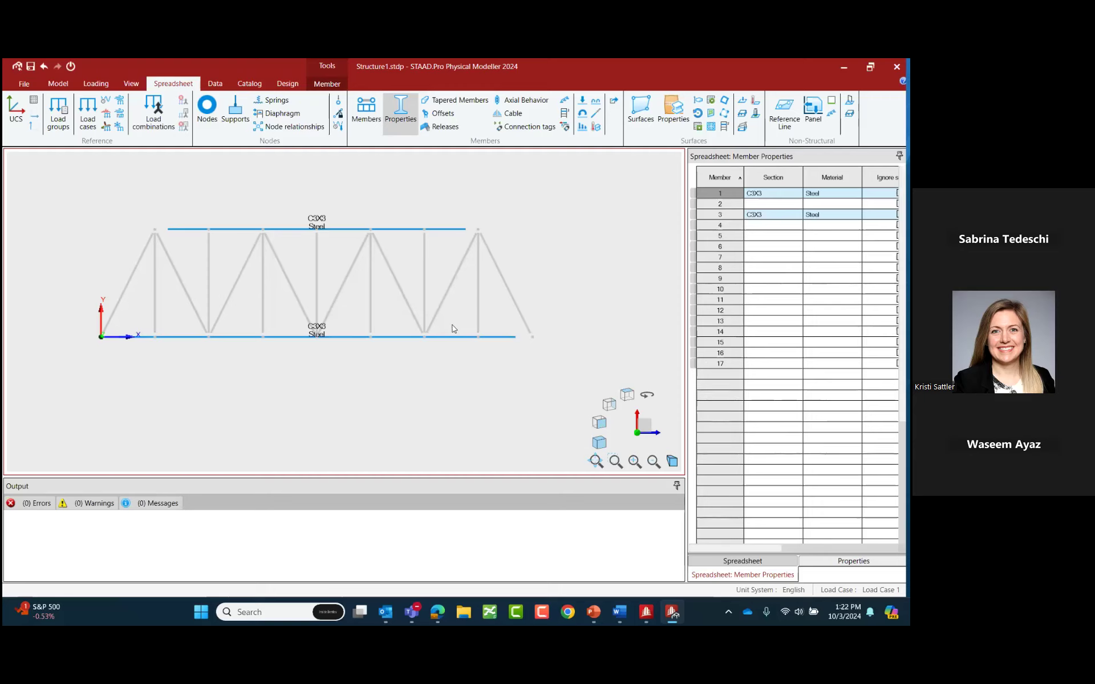
Select all seven vertical members of the truss.
{"action": "left_click", "coordinate": [156, 317]}
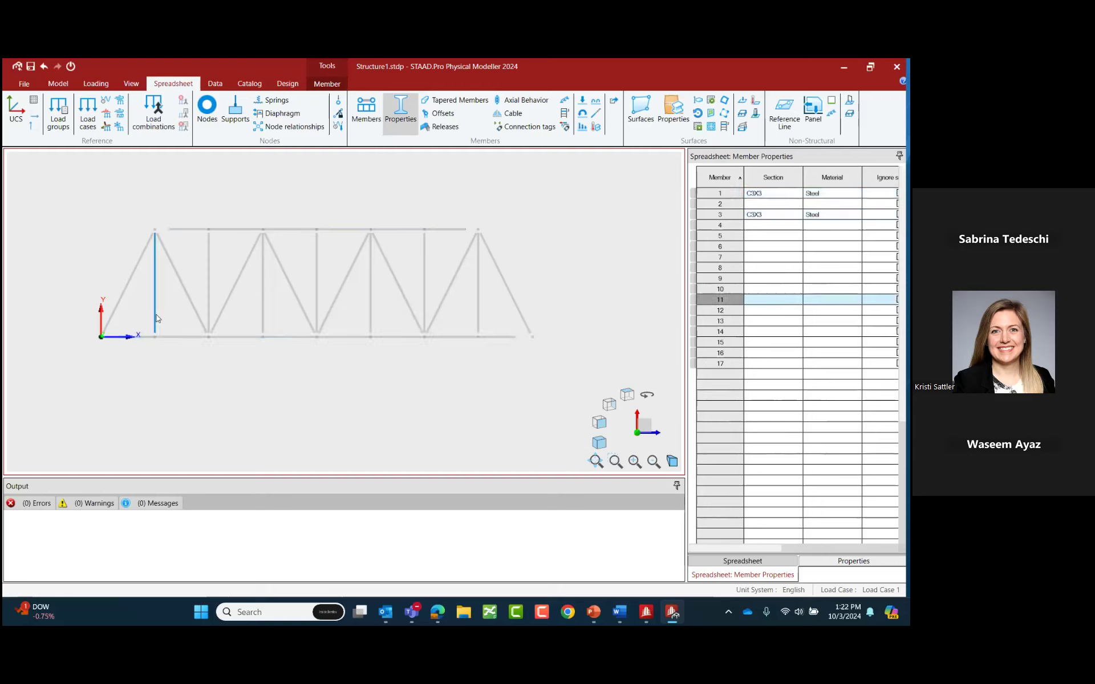
{"action": "left_click", "coordinate": [209, 268], "text": "ctrl"}
{"action": "left_click", "coordinate": [263, 302], "text": "ctrl"}
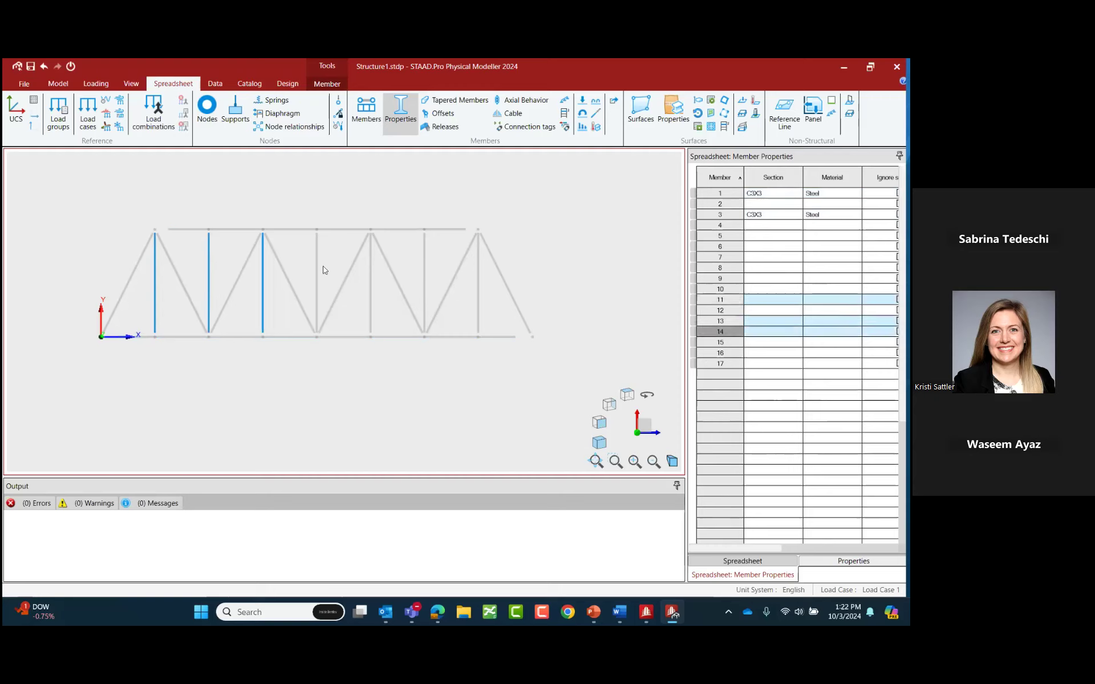
{"action": "left_click", "coordinate": [316, 280], "text": "ctrl"}
{"action": "left_click", "coordinate": [371, 274], "text": "ctrl"}
{"action": "left_click", "coordinate": [424, 277], "text": "ctrl"}
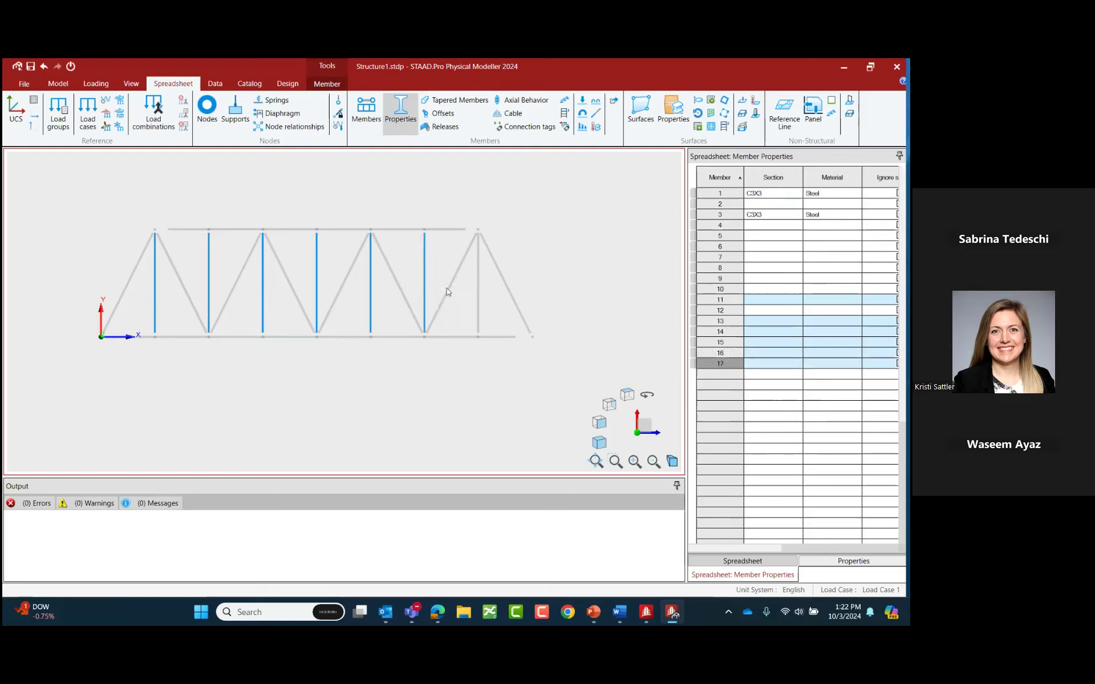
{"action": "left_click", "coordinate": [478, 308], "text": "ctrl"}
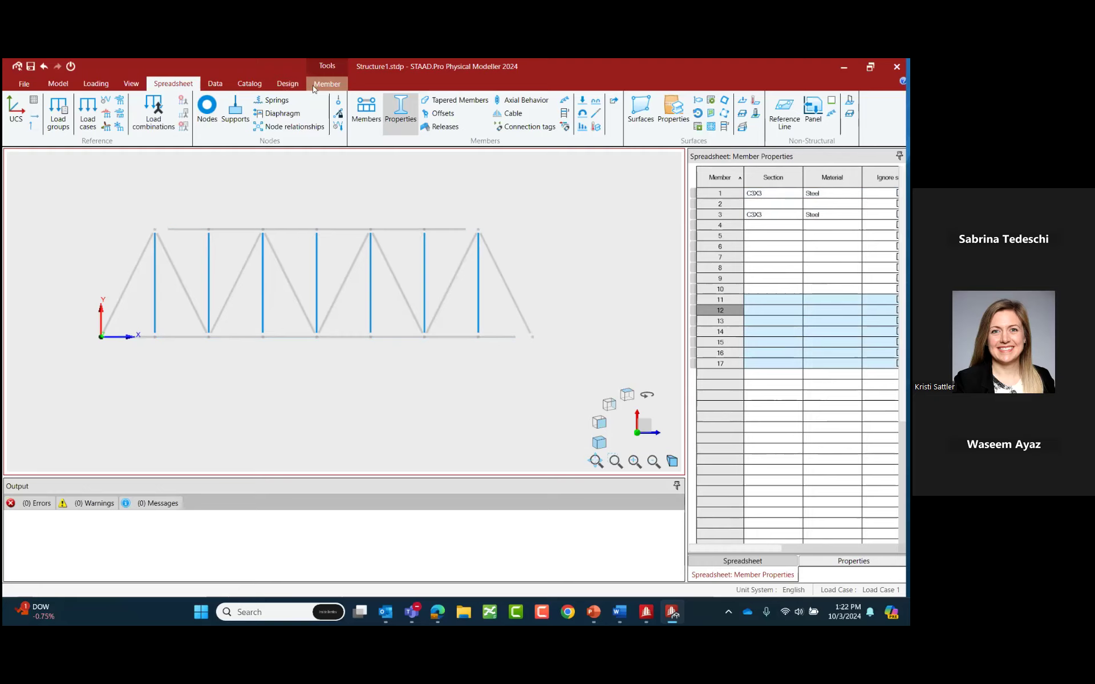
Open the section assignment for the selected verticals and set the type to Prismatic and the shape to Circle.
{"action": "left_click", "coordinate": [314, 87]}
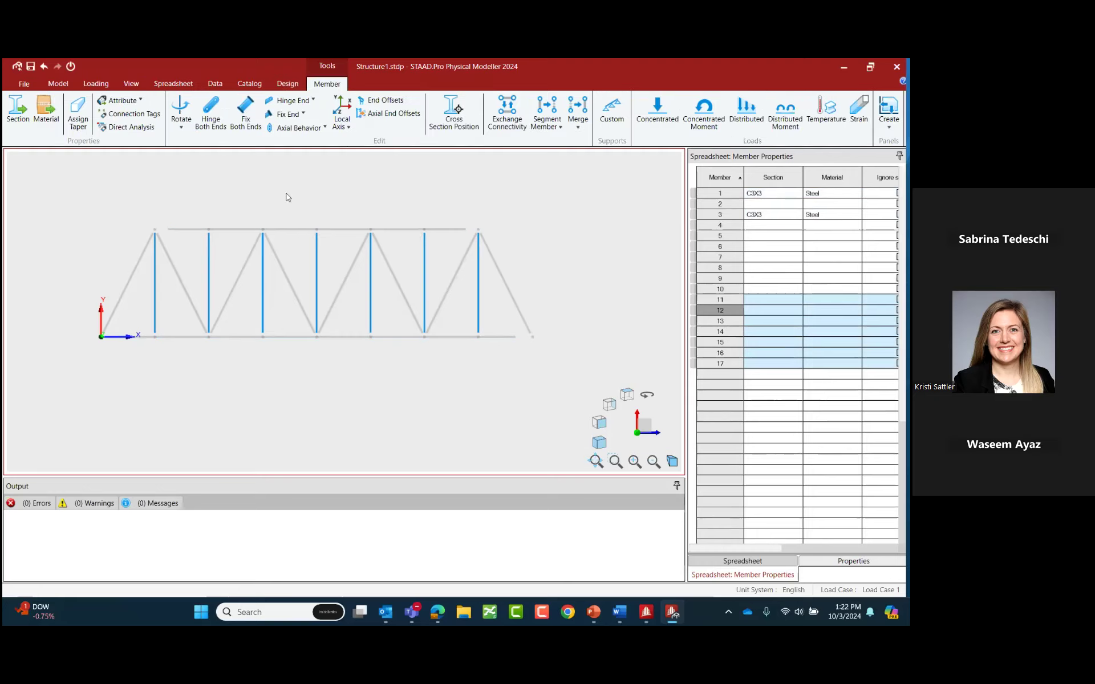
{"action": "left_click", "coordinate": [27, 135]}
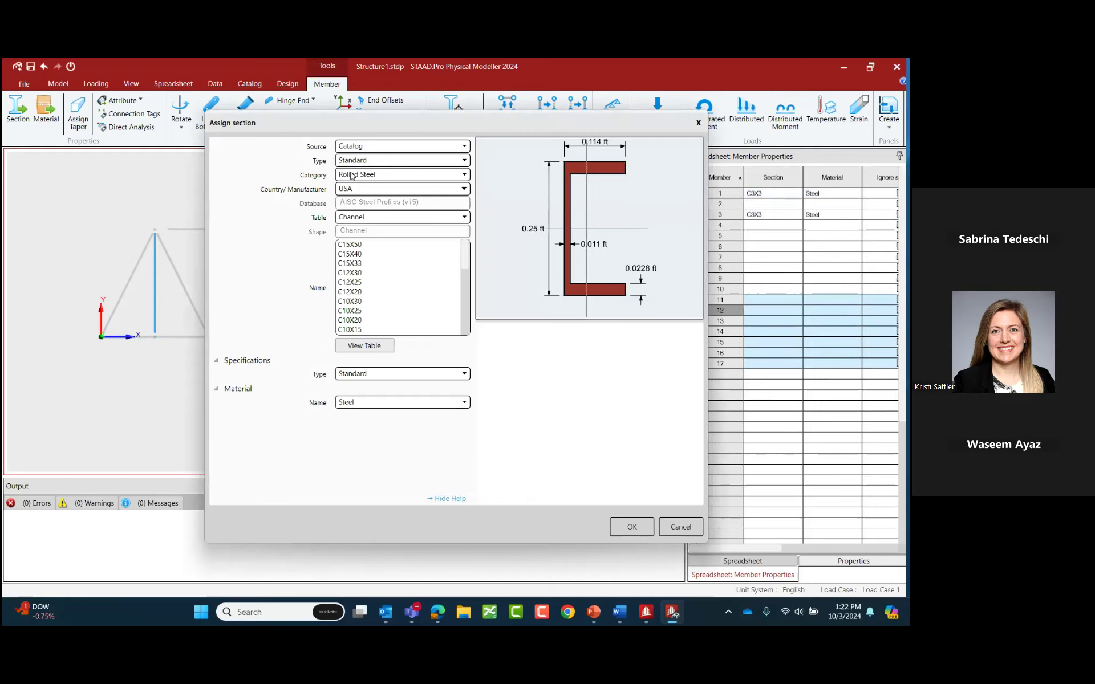
{"action": "left_click", "coordinate": [366, 162]}
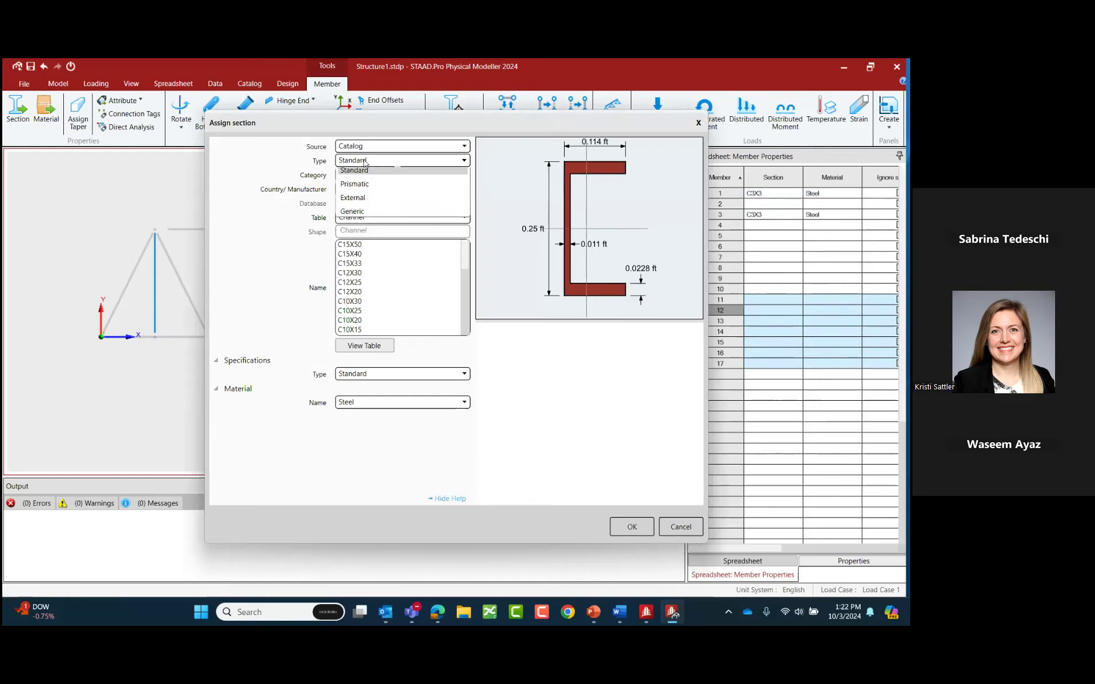
{"action": "left_click", "coordinate": [365, 190]}
{"action": "left_click", "coordinate": [364, 175]}
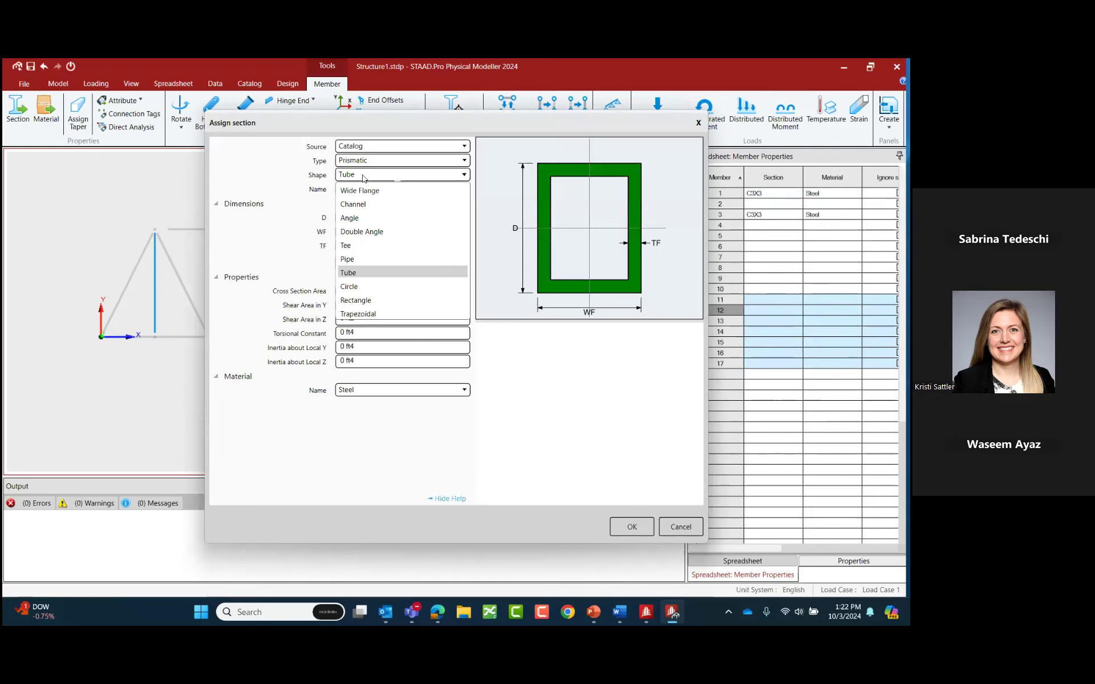
{"action": "left_click", "coordinate": [354, 287]}
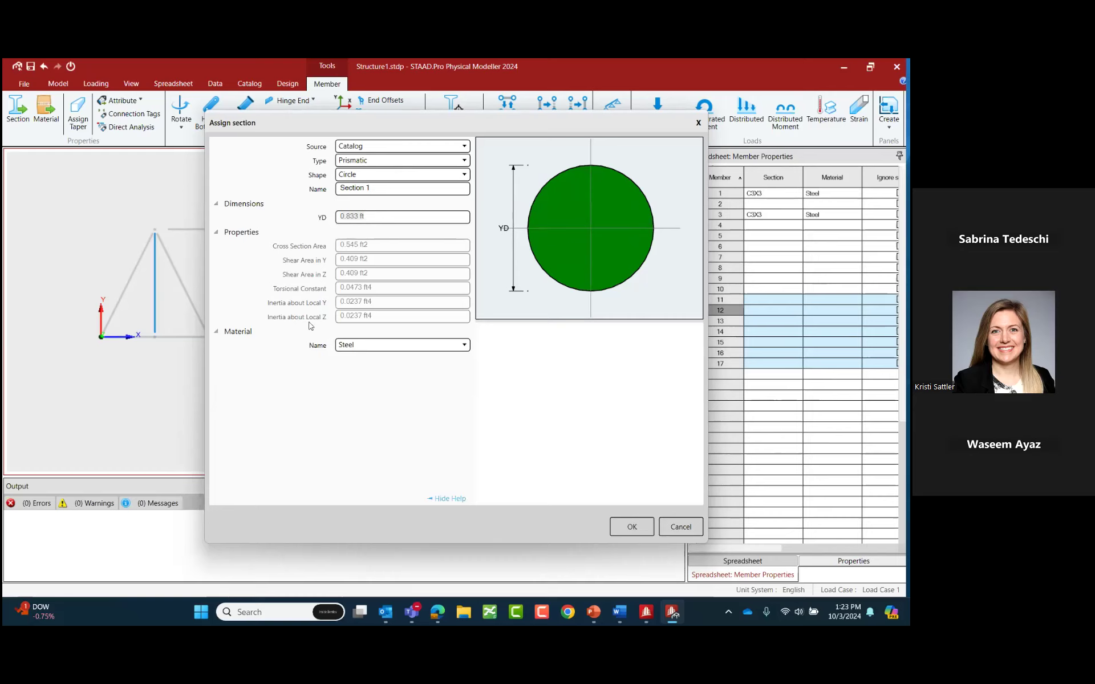
Set the diameter YD to 1 inch, name the section 1" Dia Rod, and assign it to the verticals without overwriting the database section.
{"action": "left_click", "coordinate": [378, 214]}
{"action": "type", "text": "1"}
{"action": "key", "text": "Tab"}
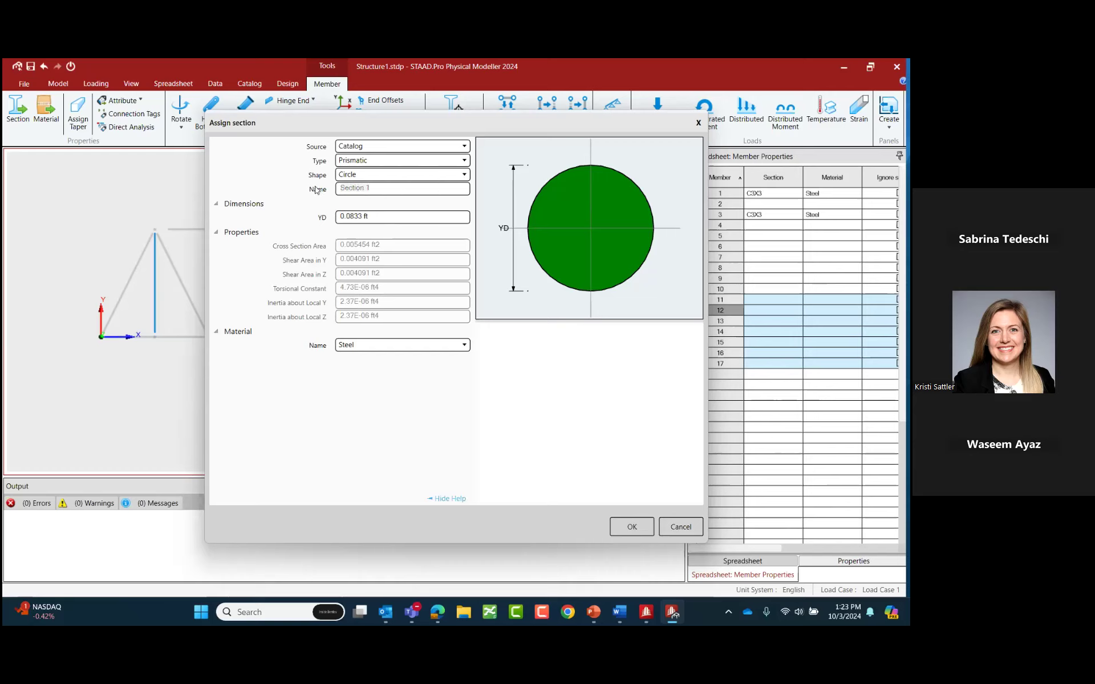
{"action": "type", "text": "1\" Dia Rod"}
{"action": "left_click", "coordinate": [630, 528]}
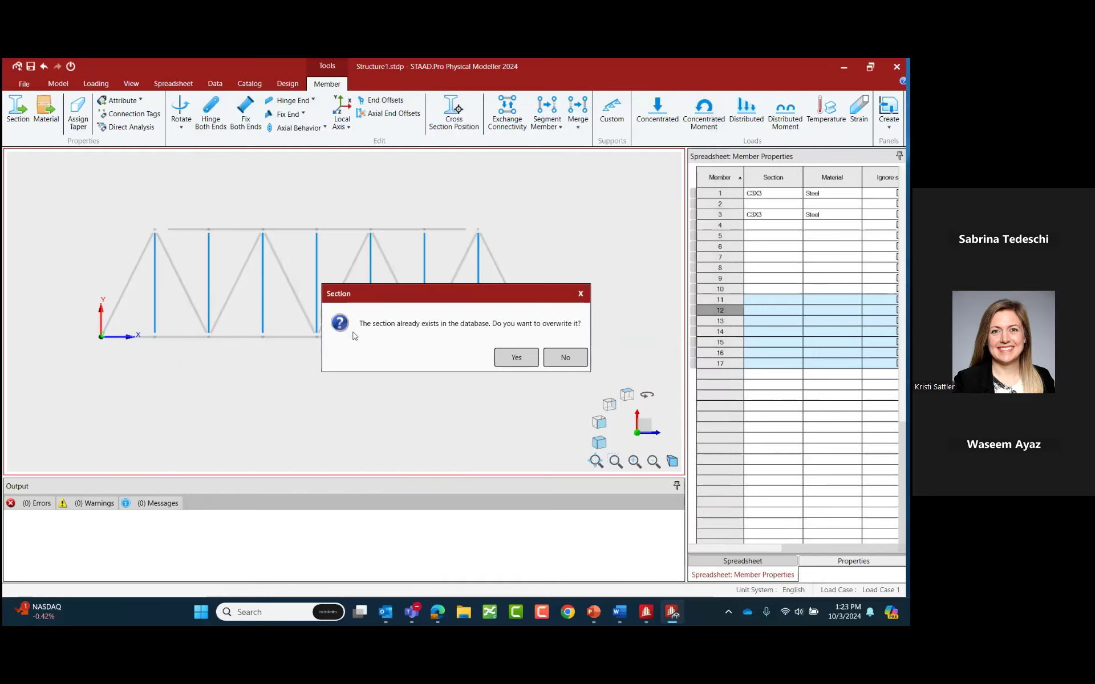
{"action": "left_click", "coordinate": [576, 364]}
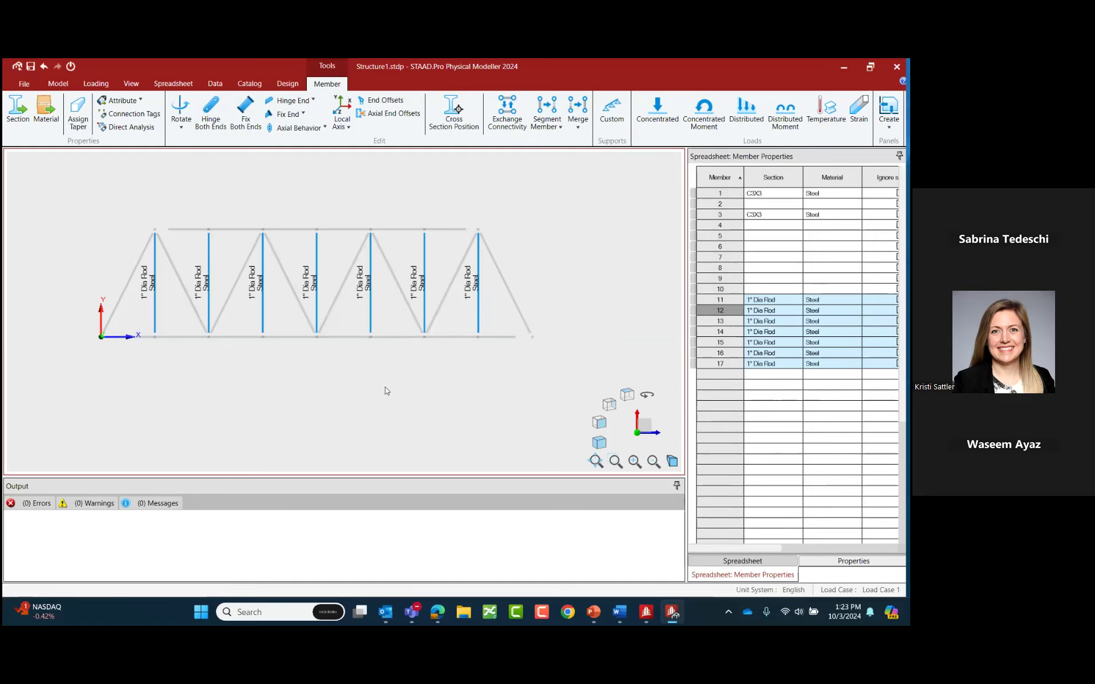
Select all eight diagonal members of the truss.
{"action": "left_click", "coordinate": [118, 303]}
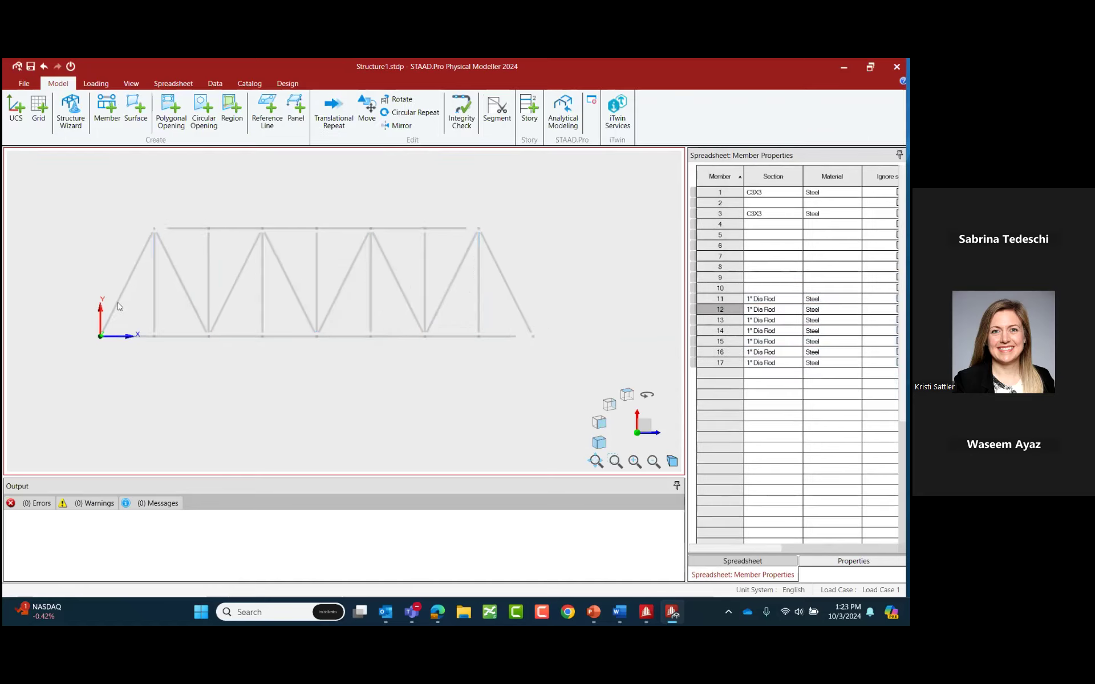
{"action": "left_click", "coordinate": [183, 291], "text": "ctrl"}
{"action": "left_click", "coordinate": [225, 301], "text": "ctrl"}
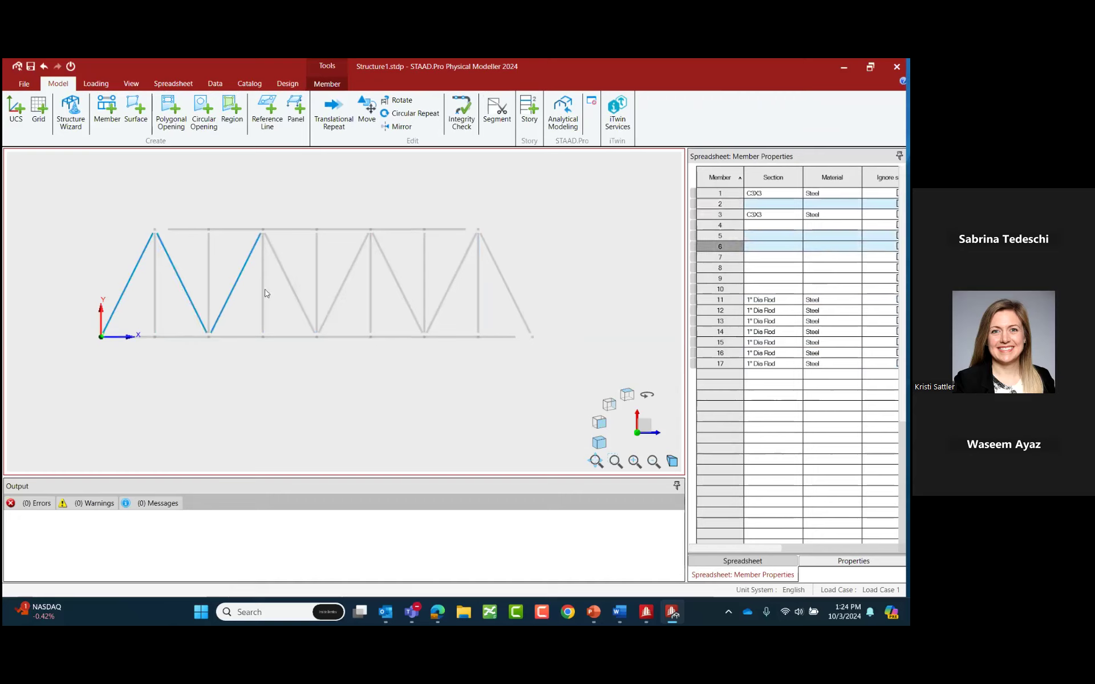
{"action": "left_click", "coordinate": [288, 286], "text": "ctrl"}
{"action": "left_click", "coordinate": [344, 283], "text": "ctrl"}
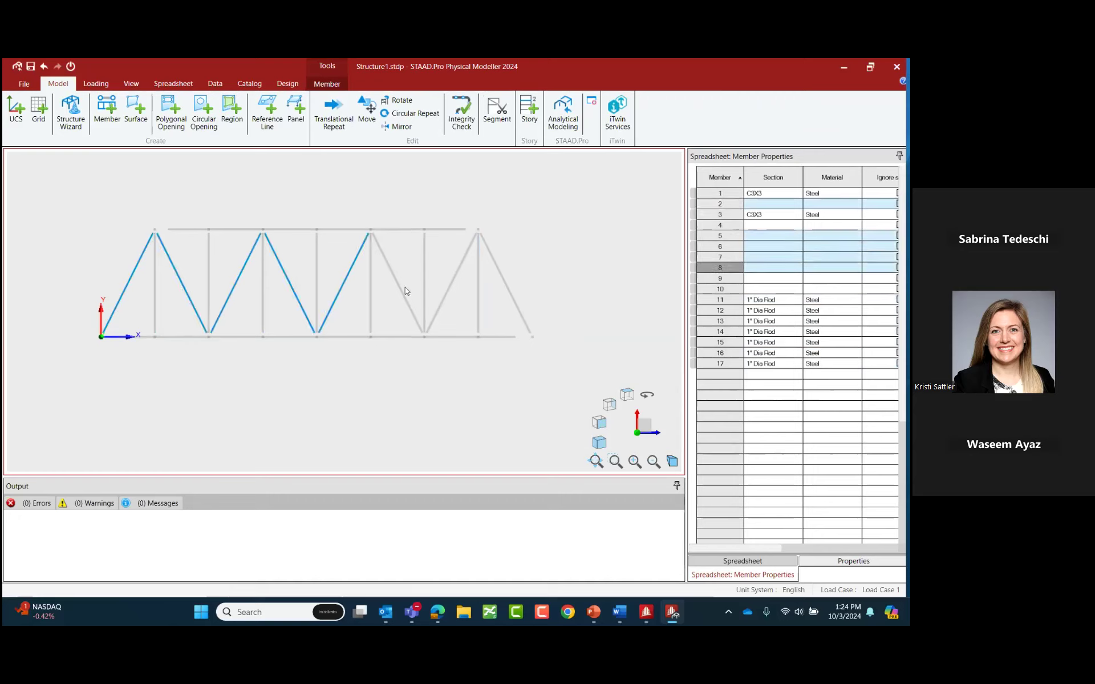
{"action": "left_click", "coordinate": [401, 287], "text": "ctrl"}
{"action": "left_click", "coordinate": [448, 294], "text": "ctrl"}
{"action": "left_click", "coordinate": [505, 287], "text": "ctrl"}
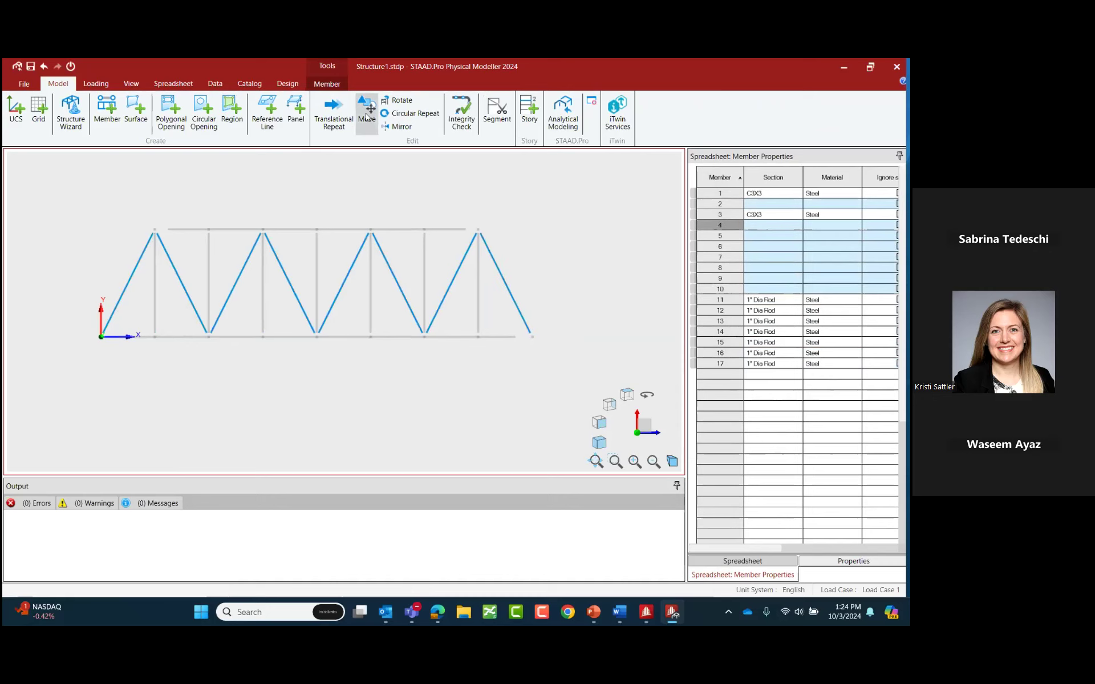
Open the section assignment for the selected diagonals and set the prismatic section's shape to Tube.
{"action": "left_click", "coordinate": [327, 84]}
{"action": "left_click", "coordinate": [18, 109]}
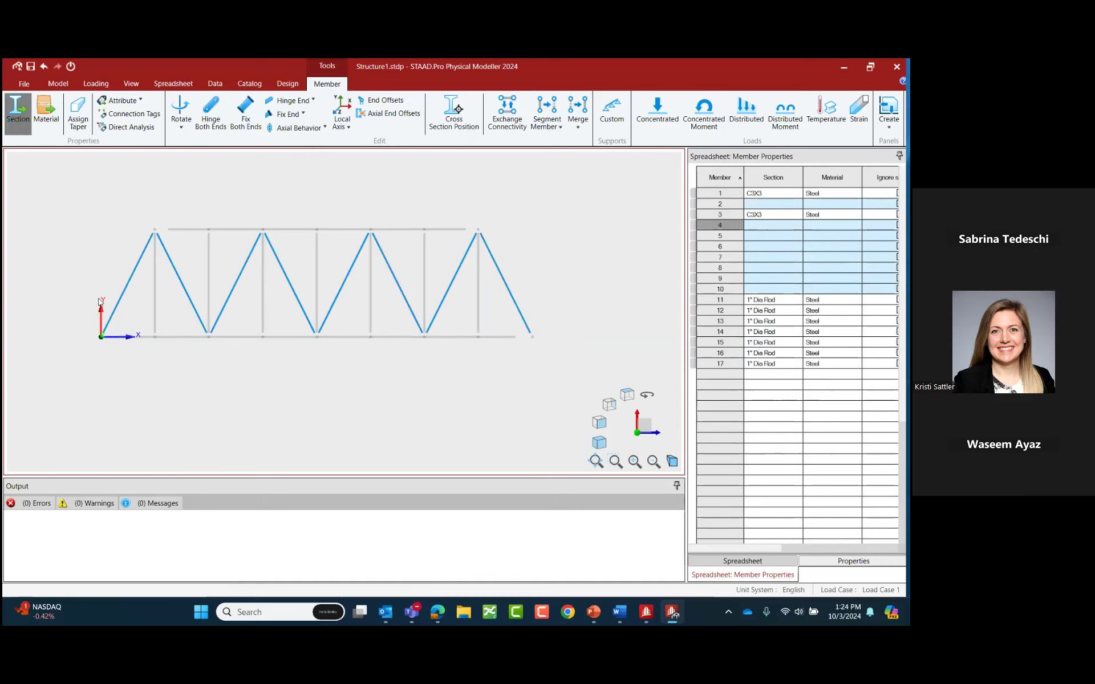
{"action": "left_click", "coordinate": [350, 162]}
{"action": "left_click", "coordinate": [350, 165]}
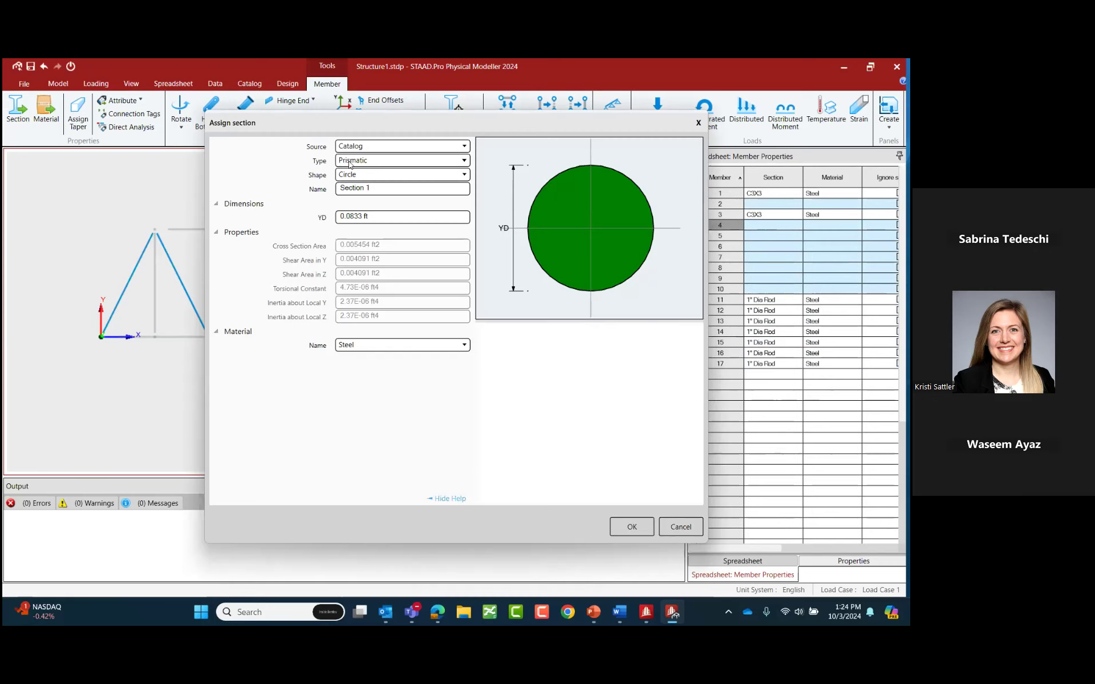
{"action": "left_click", "coordinate": [383, 178]}
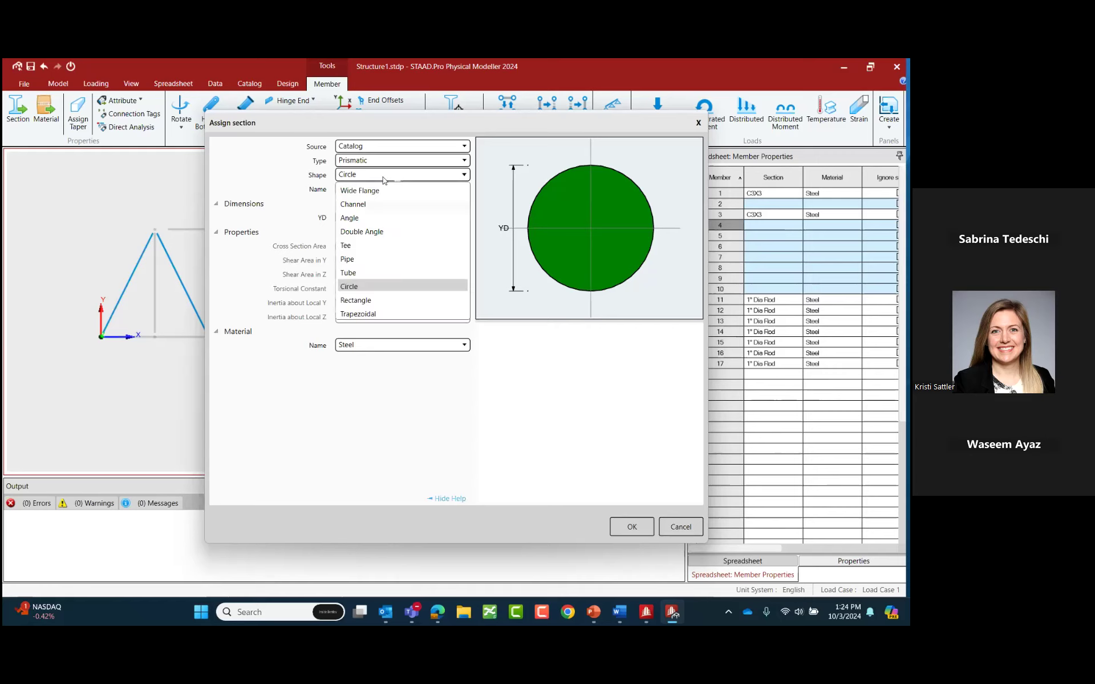
{"action": "left_click", "coordinate": [349, 274]}
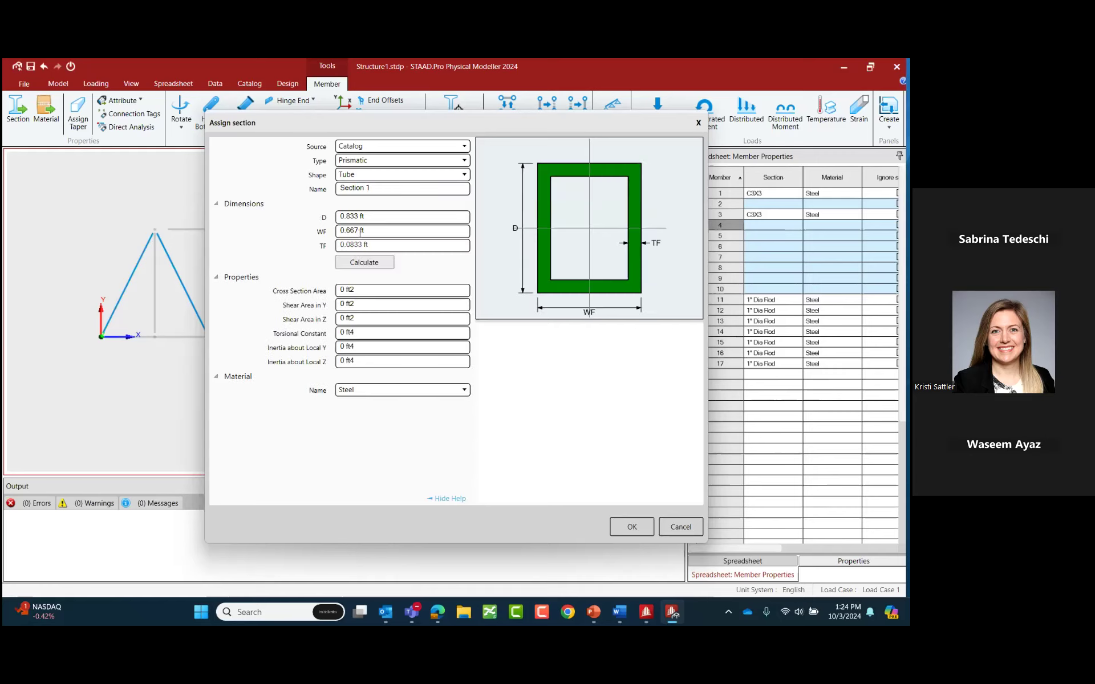
Set the tube's D and WF to 1 in and TF to 0.25 in, and calculate its section properties.
{"action": "type", "text": "1 in"}
{"action": "left_click", "coordinate": [379, 235]}
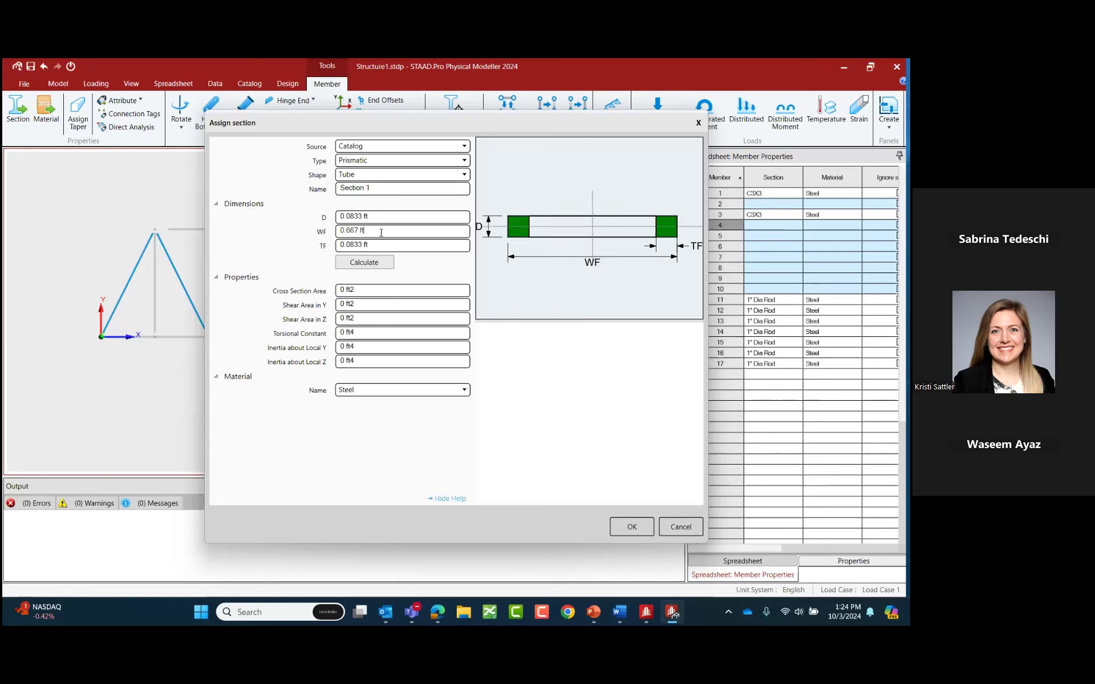
{"action": "type", "text": "1 in"}
{"action": "left_click", "coordinate": [402, 245]}
{"action": "type", "text": "0.25 in"}
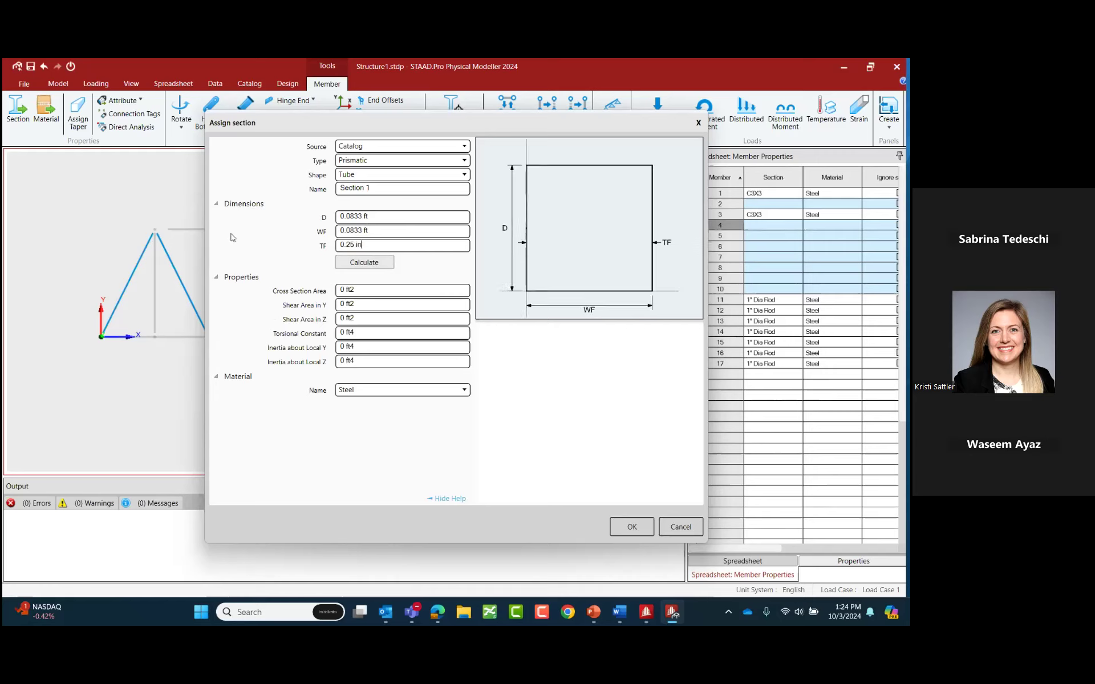
{"action": "key", "text": "Tab"}
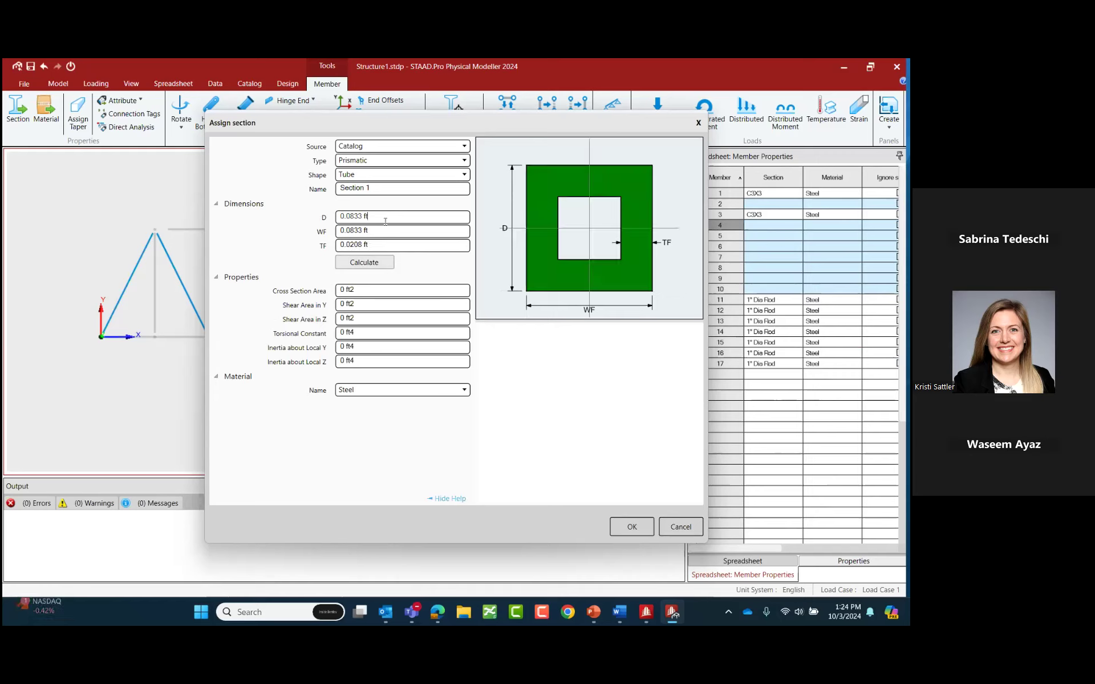
{"action": "left_click", "coordinate": [359, 264]}
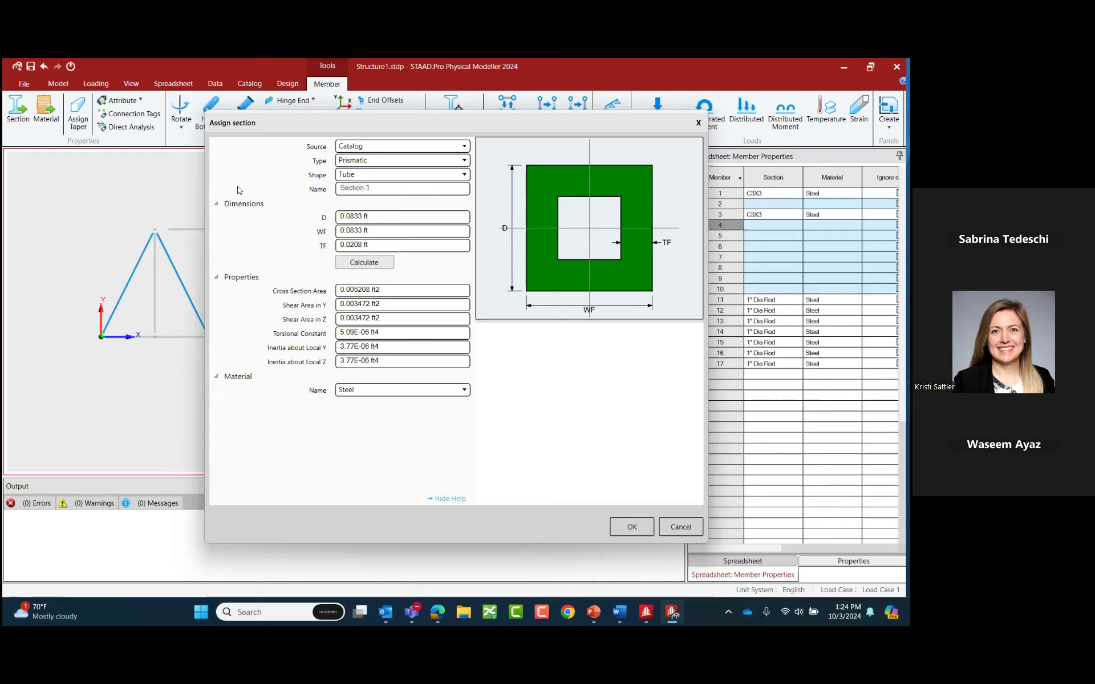
Name the section 1" Tube, assign it to the diagonals with the existing database section overwritten, and clear the selection.
{"action": "type", "text": "1\" Tube"}
{"action": "left_click", "coordinate": [625, 527]}
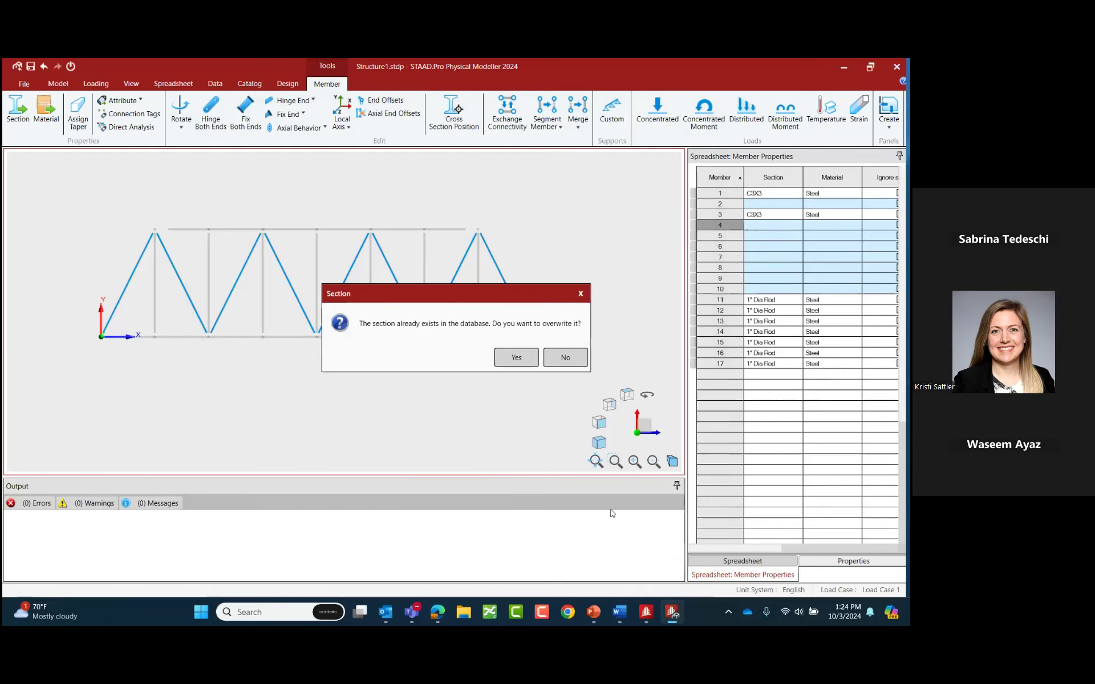
{"action": "left_click", "coordinate": [523, 358]}
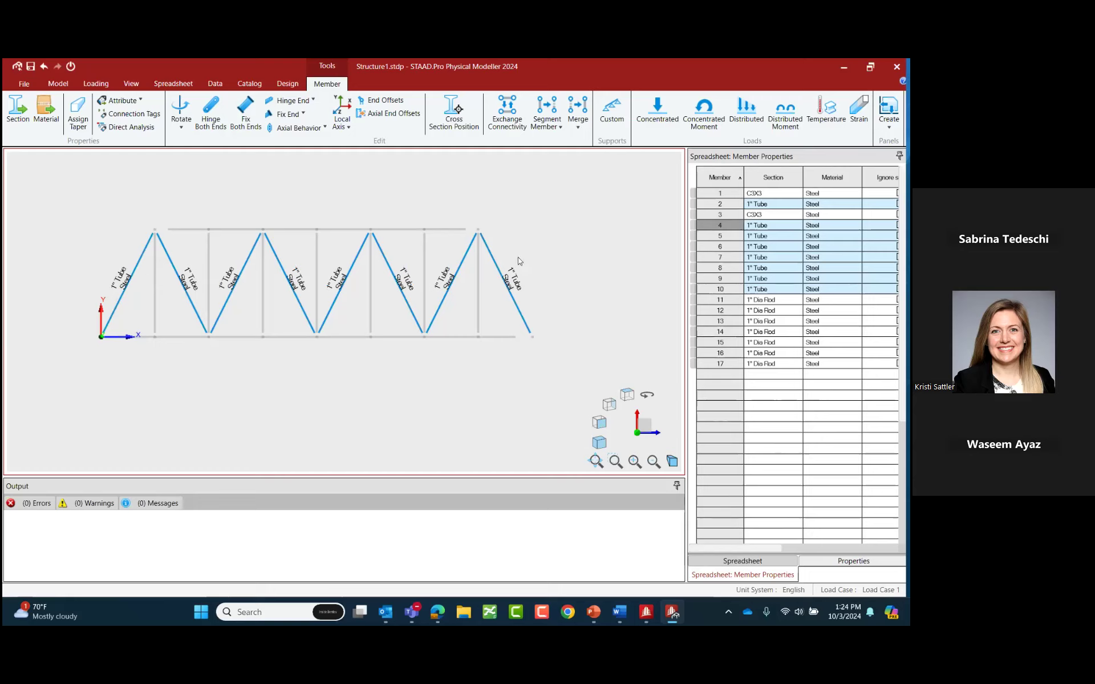
{"action": "key", "text": "Escape"}
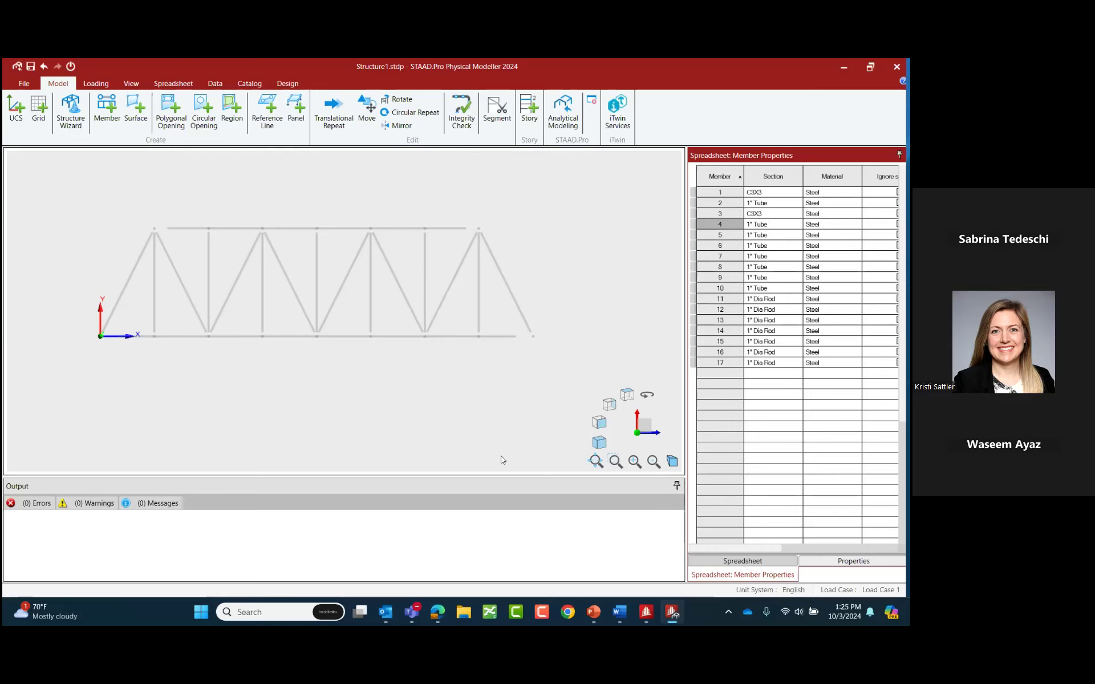
Check the assigned sections of individual chord, diagonal and vertical members in the member properties spreadsheet against the model.
{"action": "left_click", "coordinate": [714, 289]}
{"action": "left_click", "coordinate": [714, 235]}
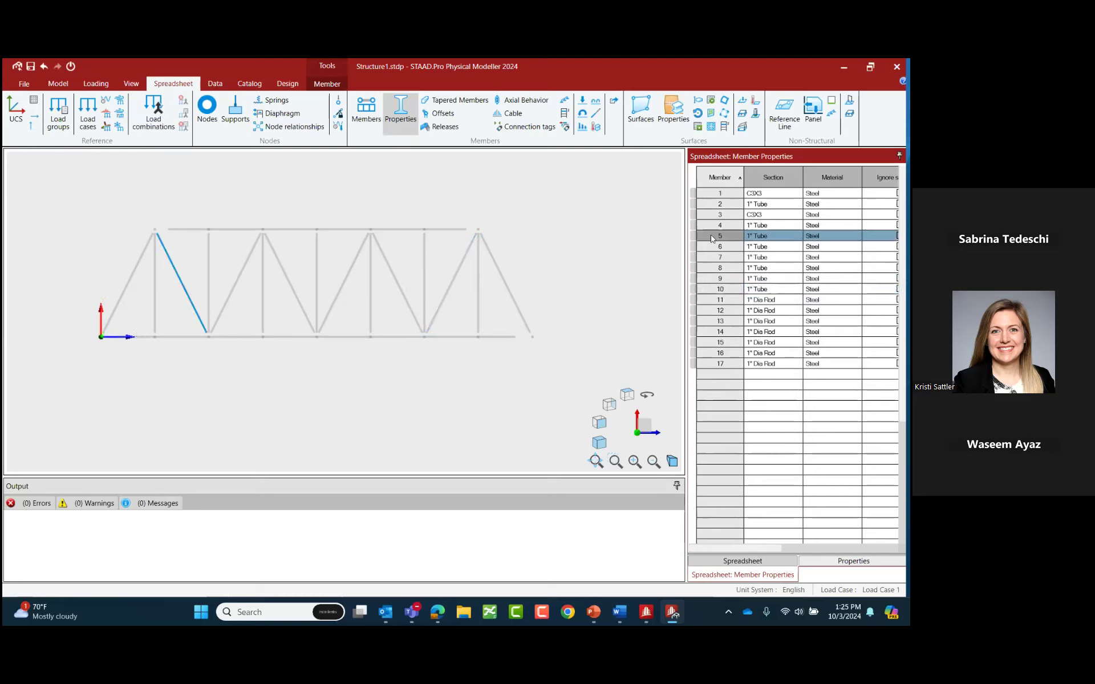
{"action": "left_click", "coordinate": [713, 196]}
{"action": "left_click", "coordinate": [720, 332]}
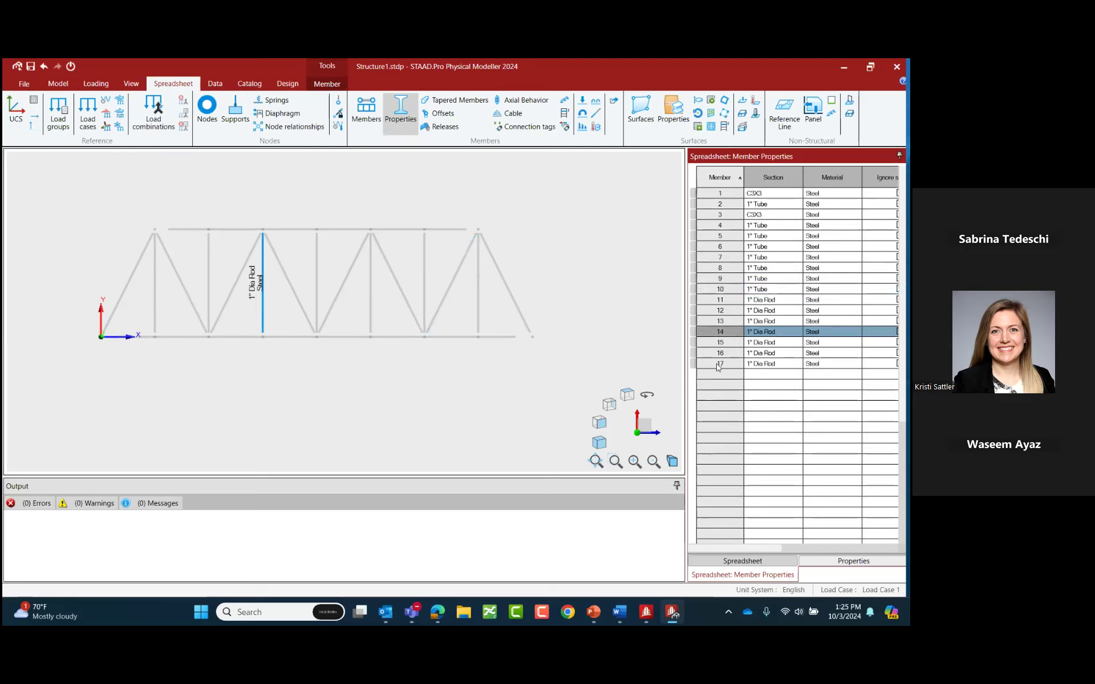
{"action": "left_click", "coordinate": [719, 365]}
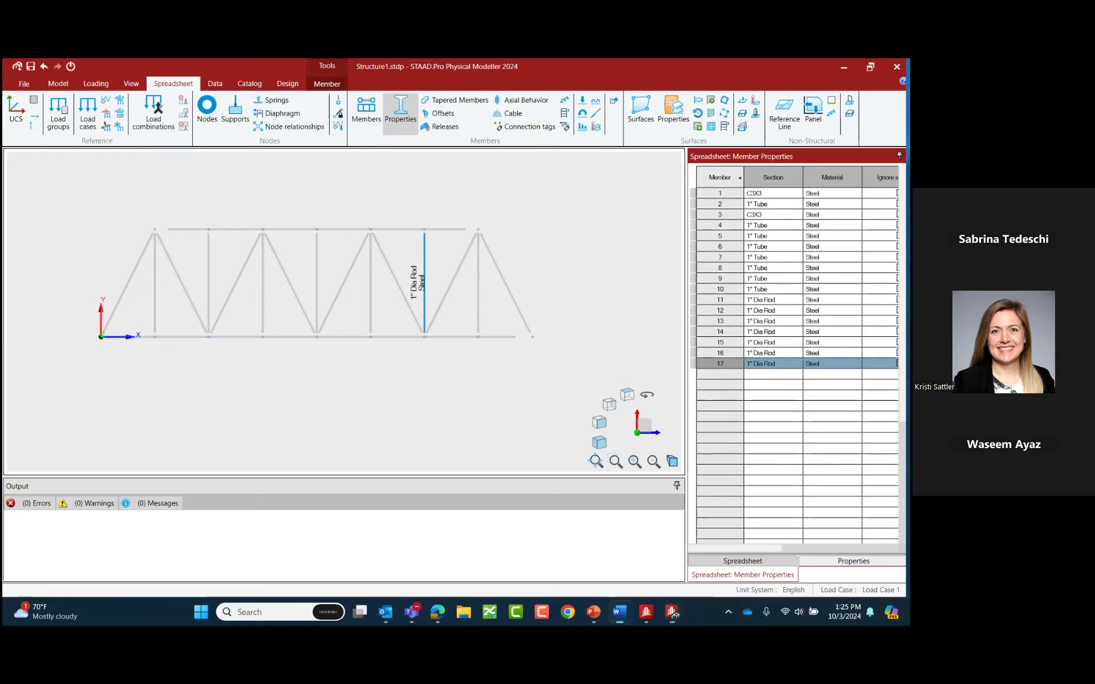
{"action": "left_click", "coordinate": [351, 381]}
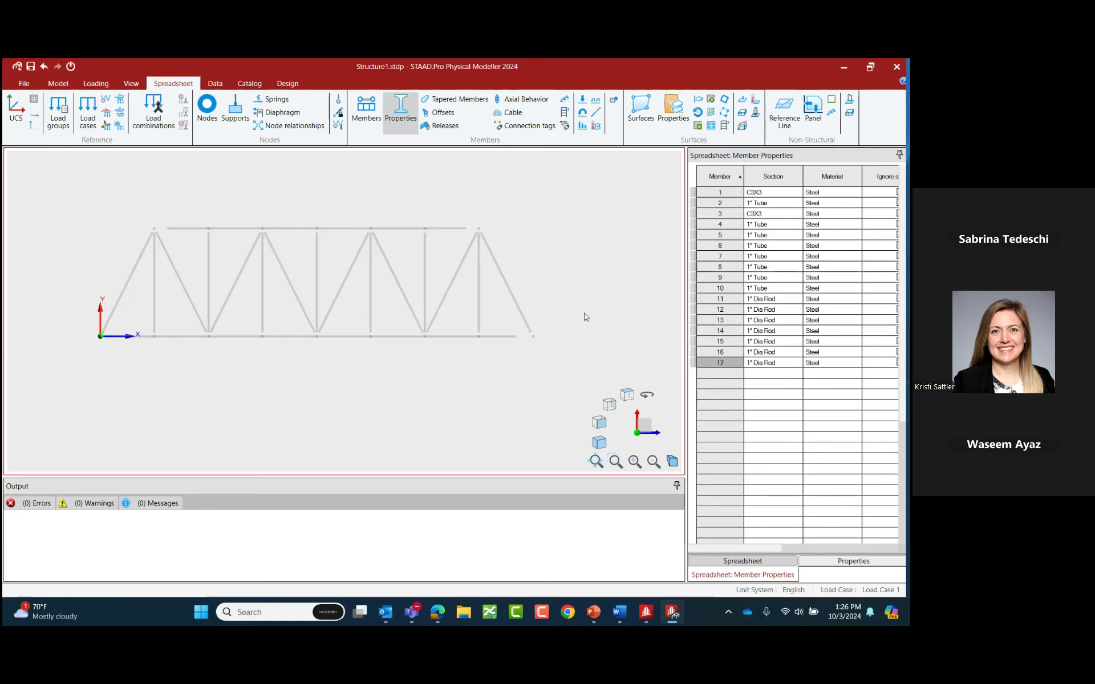
Select all diagonals and verticals of the truss and set their axial behavior to Truss.
{"action": "left_click_drag", "start_coordinate": [550, 310], "coordinate": [96, 272]}
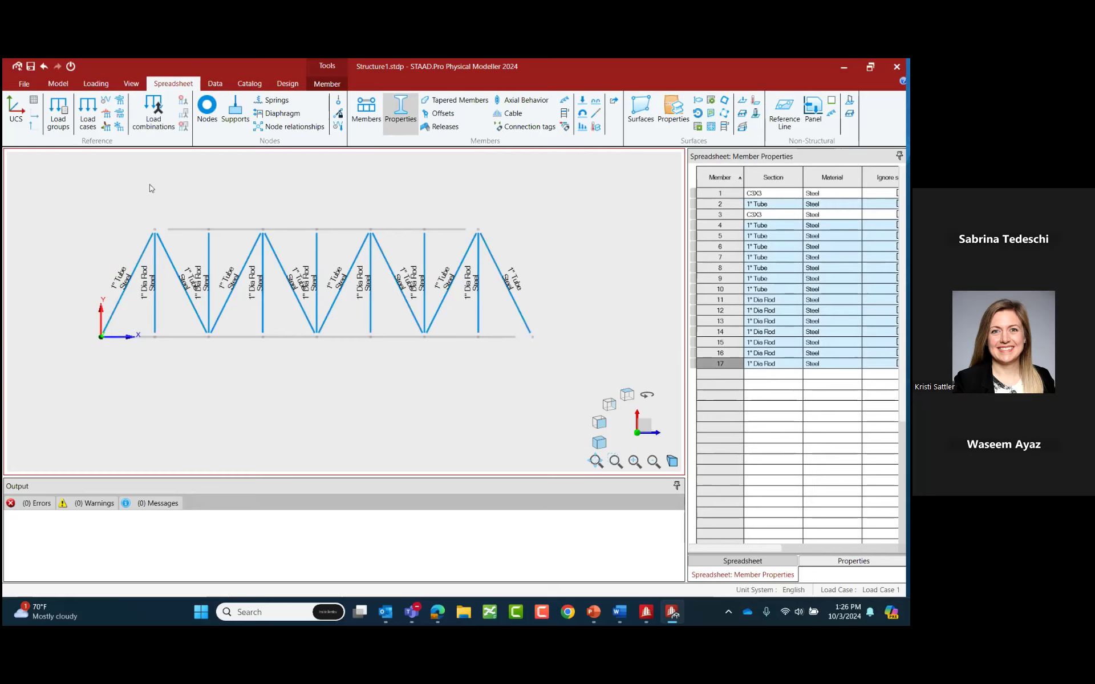
{"action": "left_click", "coordinate": [326, 84]}
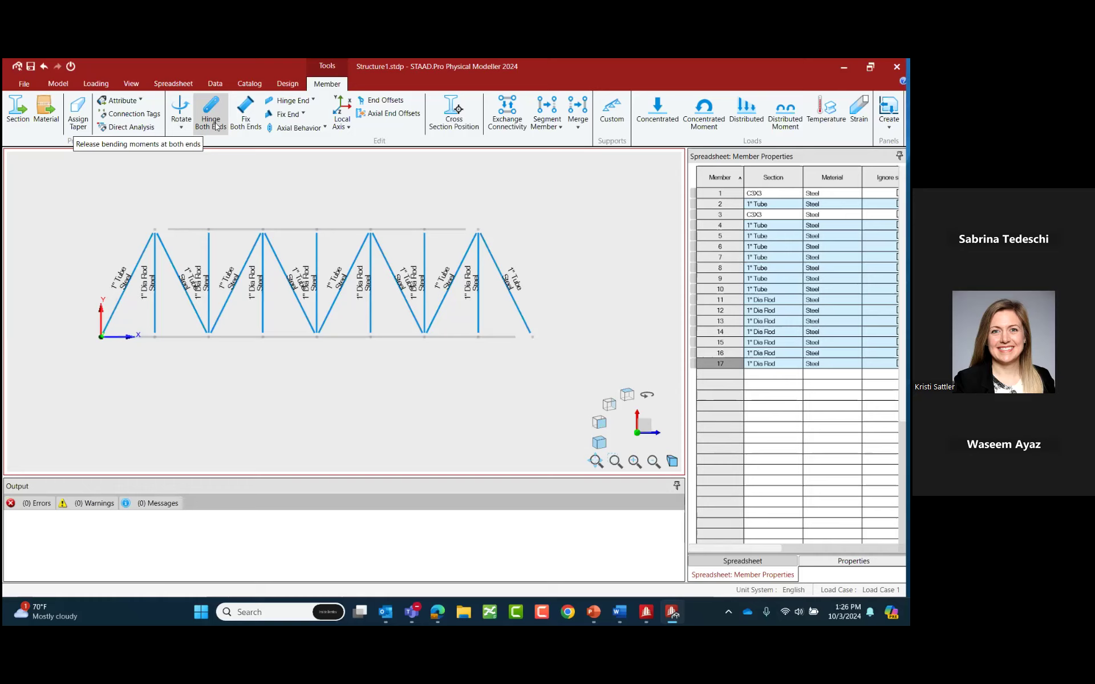
{"action": "left_click", "coordinate": [303, 135]}
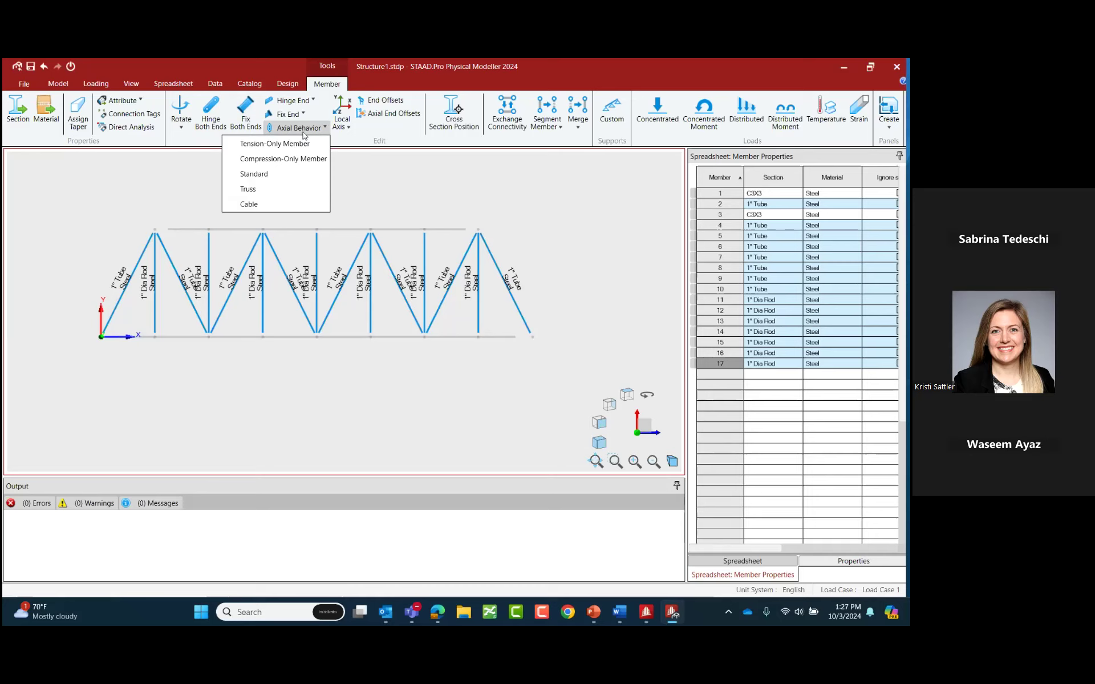
{"action": "left_click", "coordinate": [243, 191]}
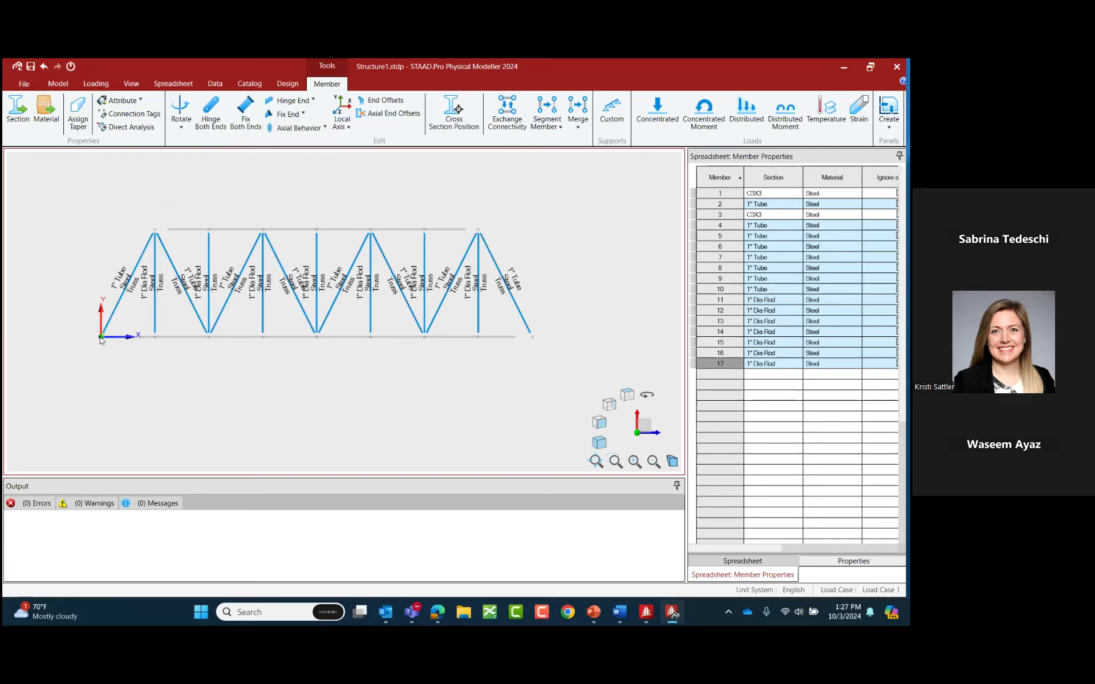
Assign fixed supports to the two end nodes of the bottom chord and clear the selection.
{"action": "left_click", "coordinate": [114, 353]}
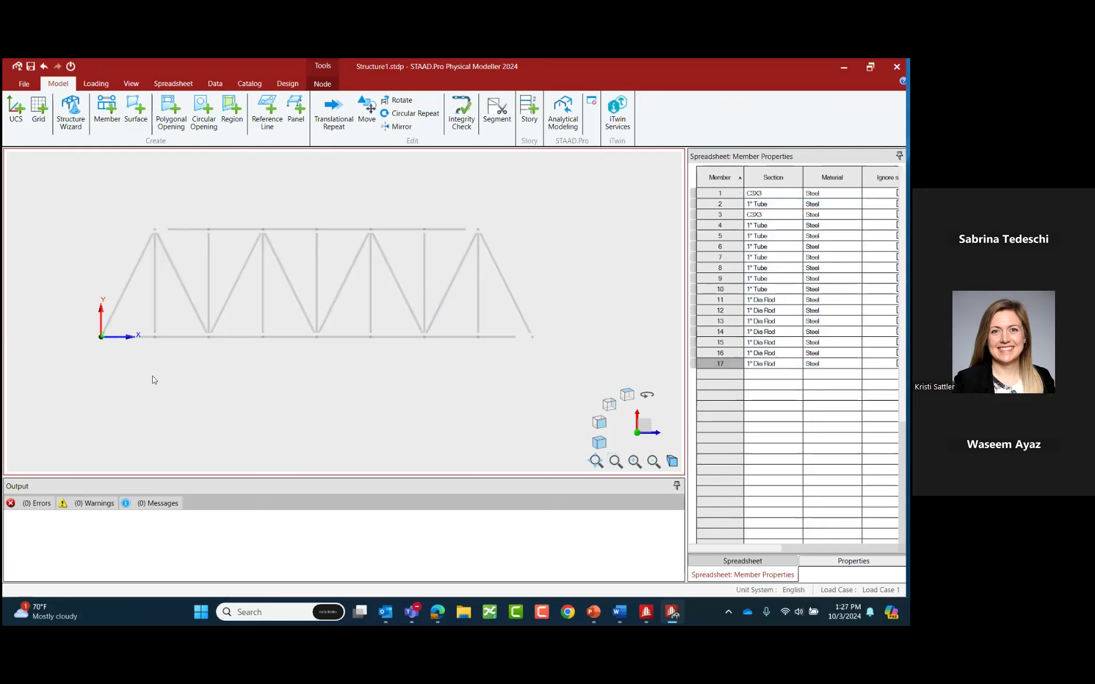
{"action": "left_click_drag", "start_coordinate": [567, 322], "coordinate": [490, 364]}
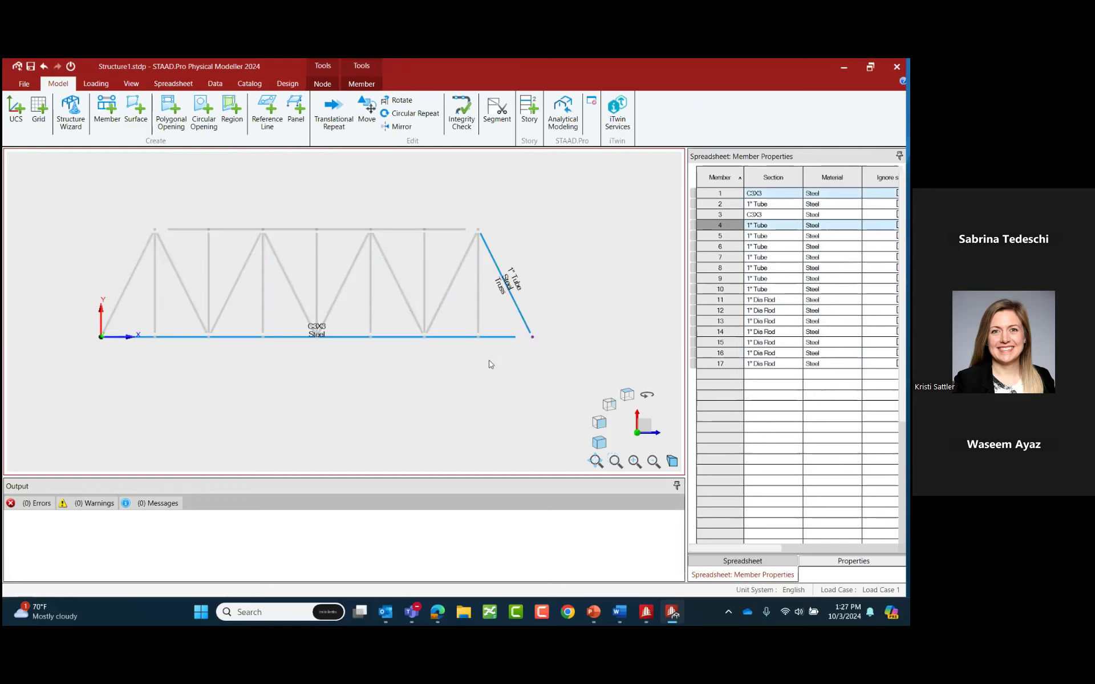
{"action": "left_click", "coordinate": [322, 84]}
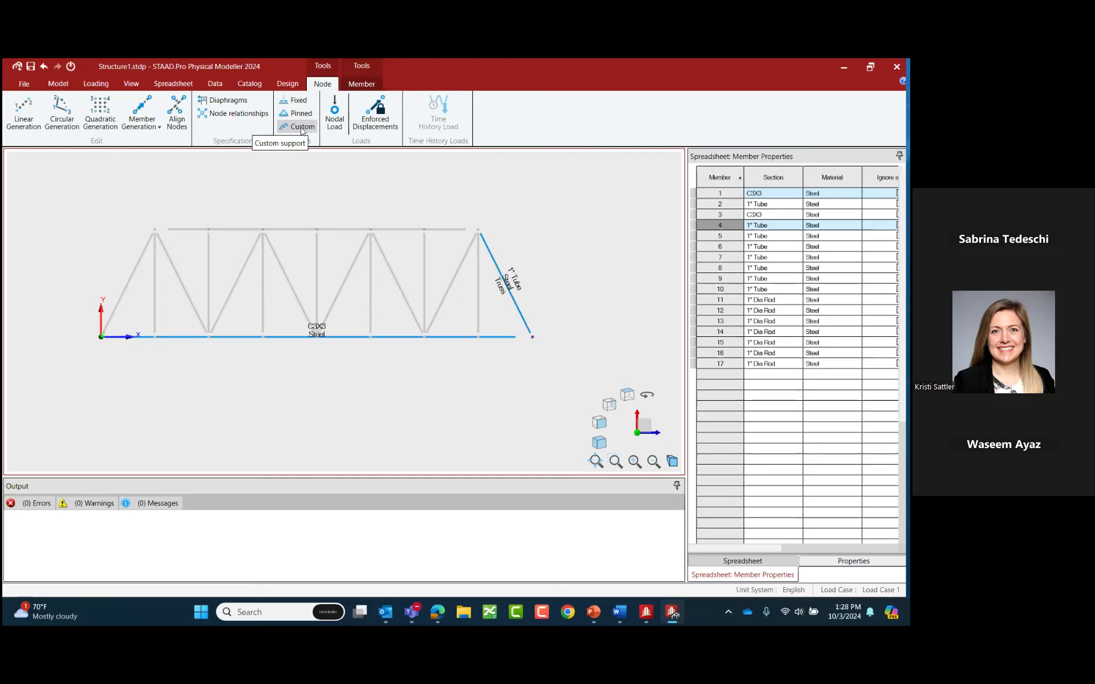
{"action": "left_click", "coordinate": [294, 100]}
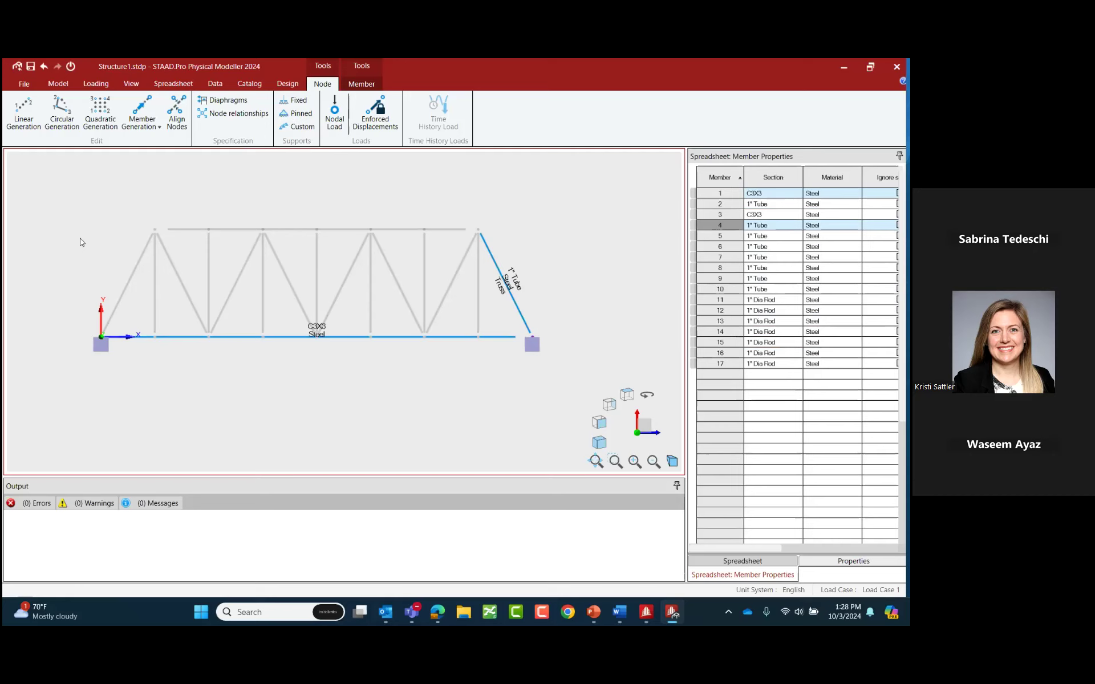
{"action": "key", "text": "Escape"}
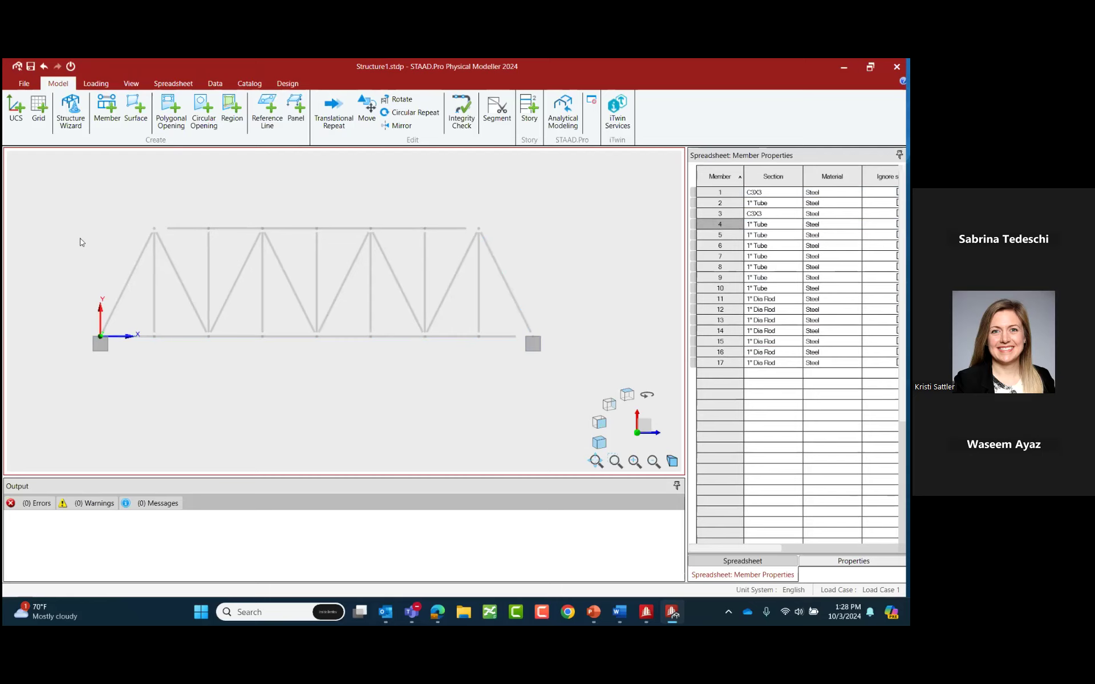
Show the load cases spreadsheet and widen it to reveal the self-weight multiplier columns.
{"action": "left_click", "coordinate": [174, 84]}
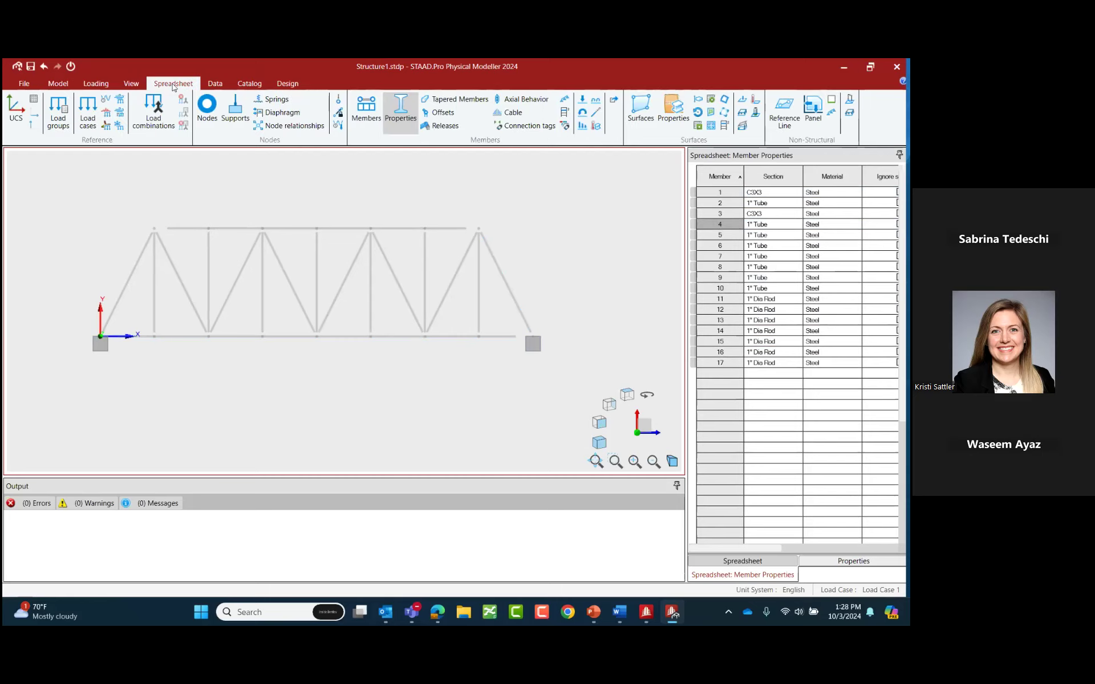
{"action": "left_click", "coordinate": [88, 113]}
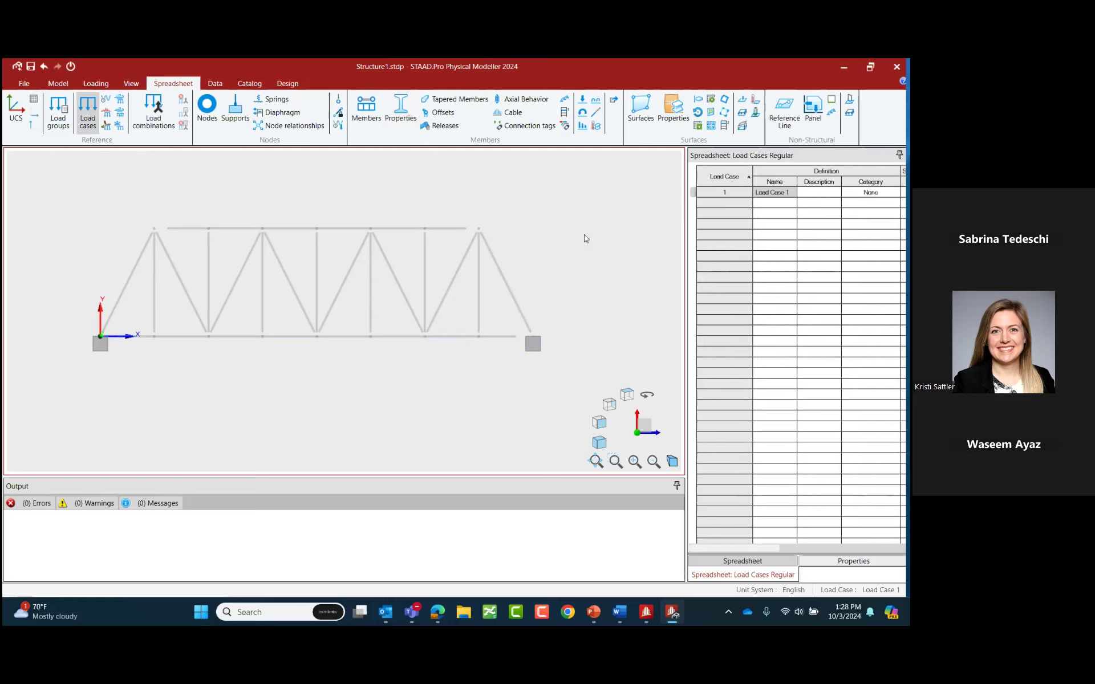
{"action": "left_click_drag", "start_coordinate": [687, 260], "coordinate": [615, 267]}
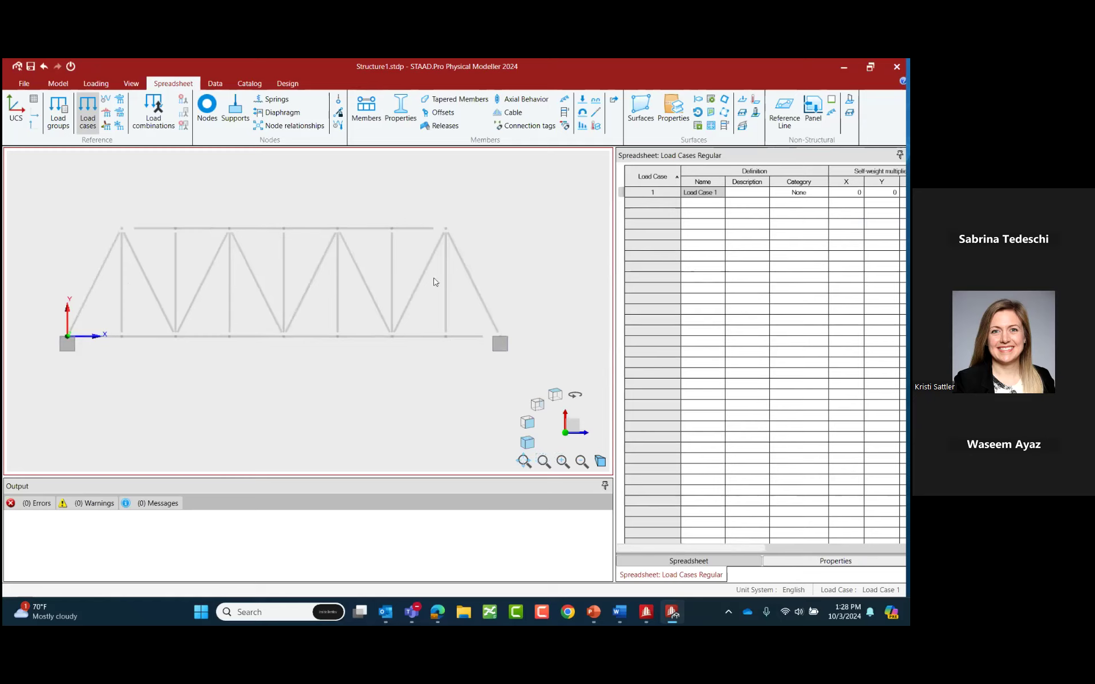
Make Load Case 1 the active load and add self weight with a Y multiplier of -1.
{"action": "left_click", "coordinate": [95, 83]}
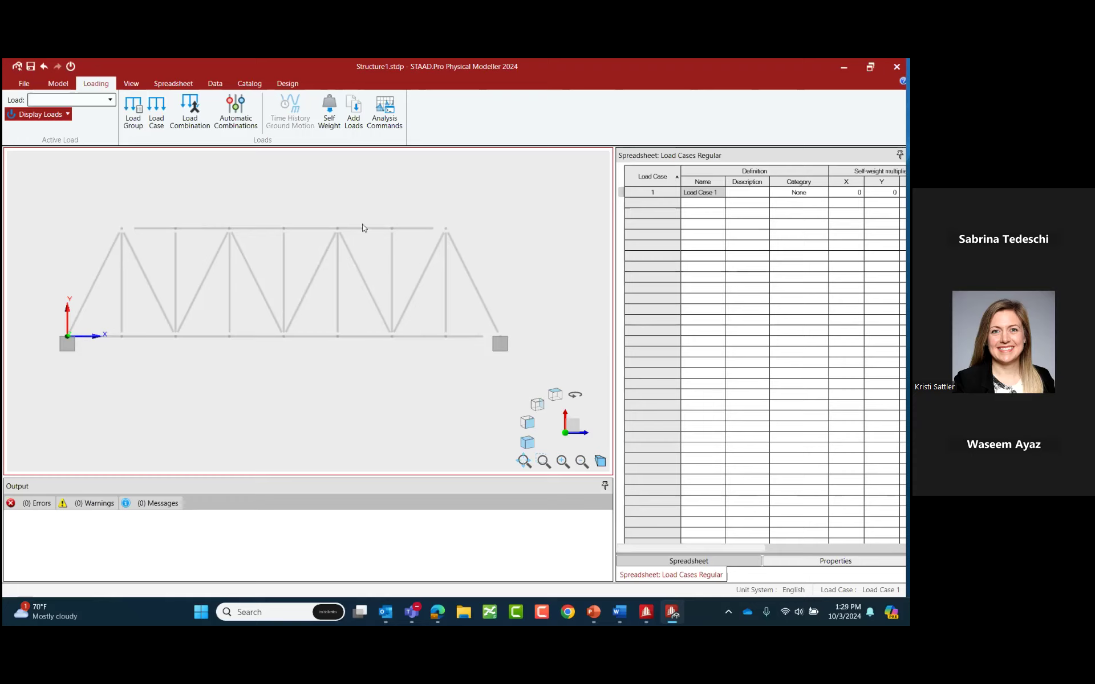
{"action": "left_click", "coordinate": [109, 103]}
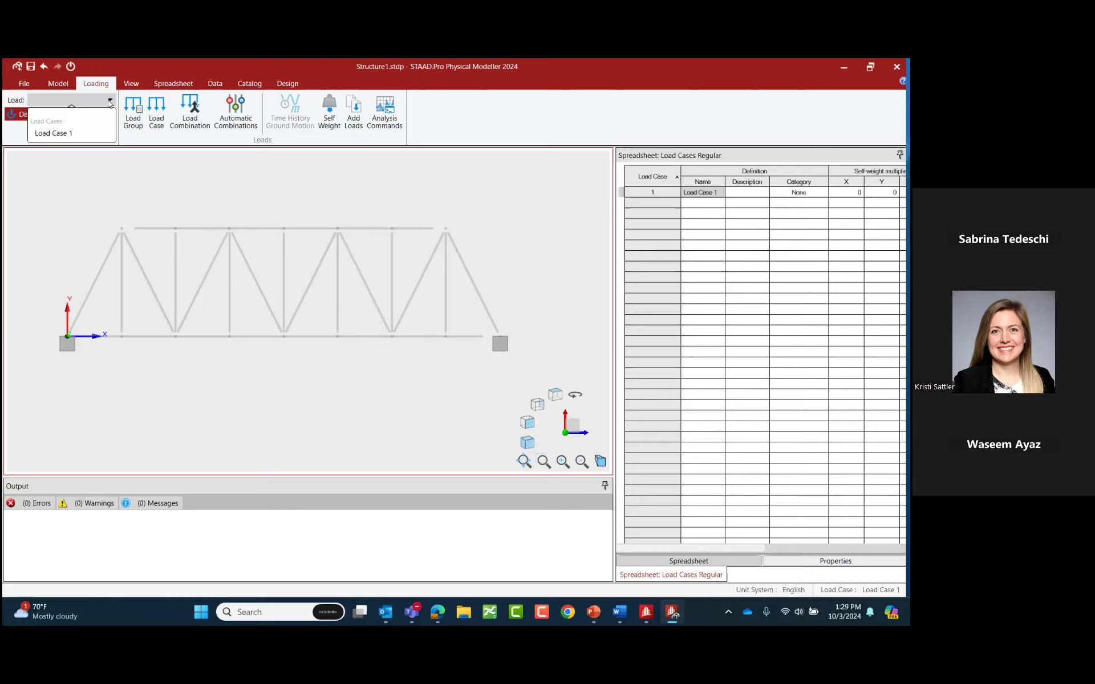
{"action": "left_click", "coordinate": [57, 132]}
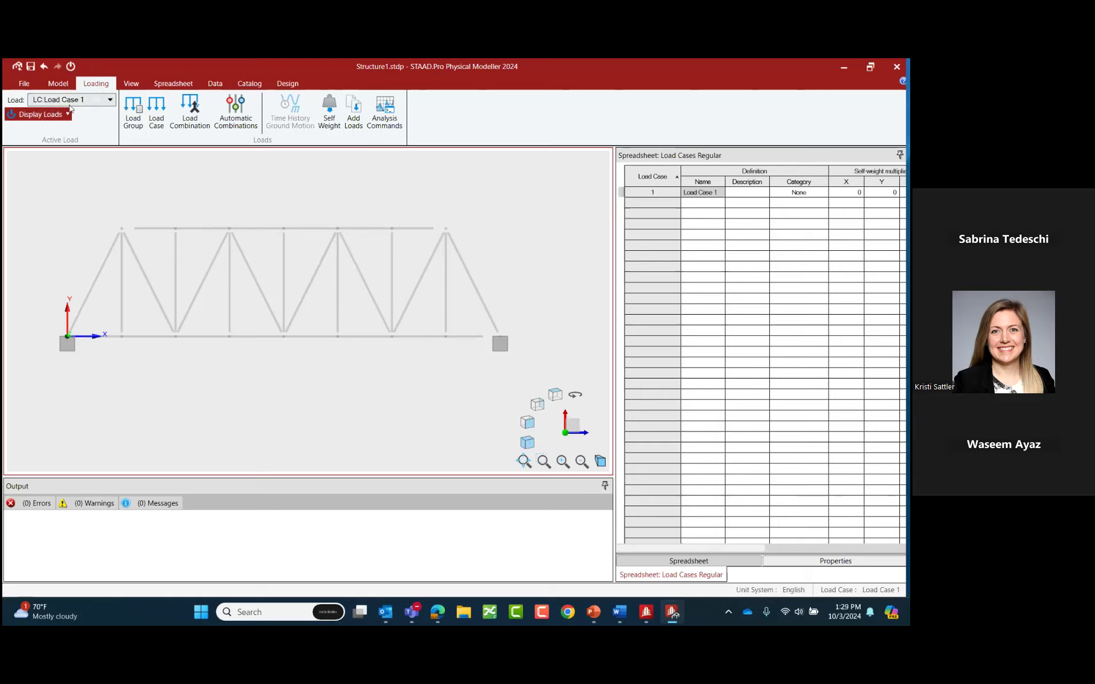
{"action": "left_click", "coordinate": [334, 126]}
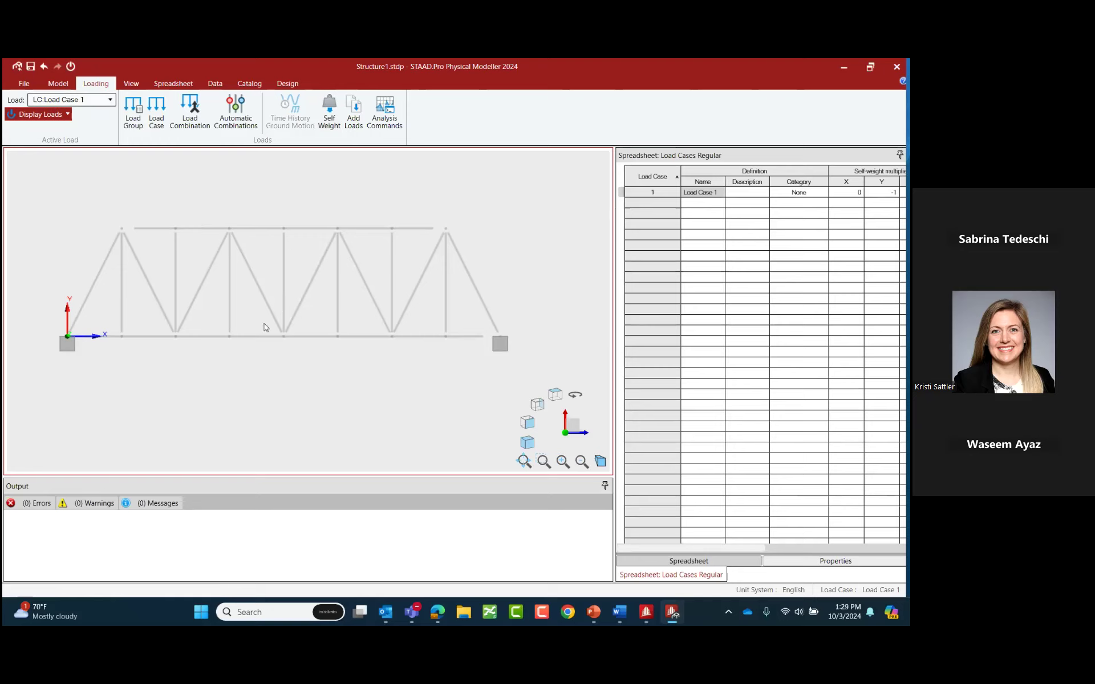
Add a nodal load with FY of -0.1 kip in Load Case 1 to the bottom chord's midspan node.
{"action": "left_click_drag", "start_coordinate": [264, 324], "coordinate": [313, 352]}
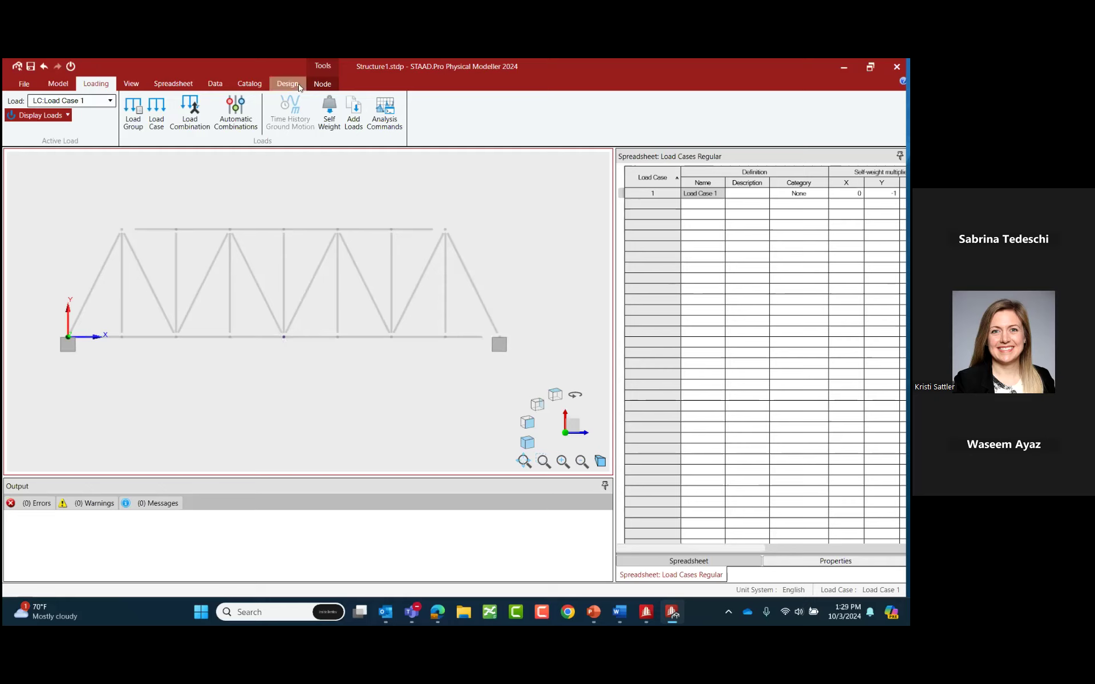
{"action": "left_click", "coordinate": [321, 86]}
{"action": "left_click", "coordinate": [334, 110]}
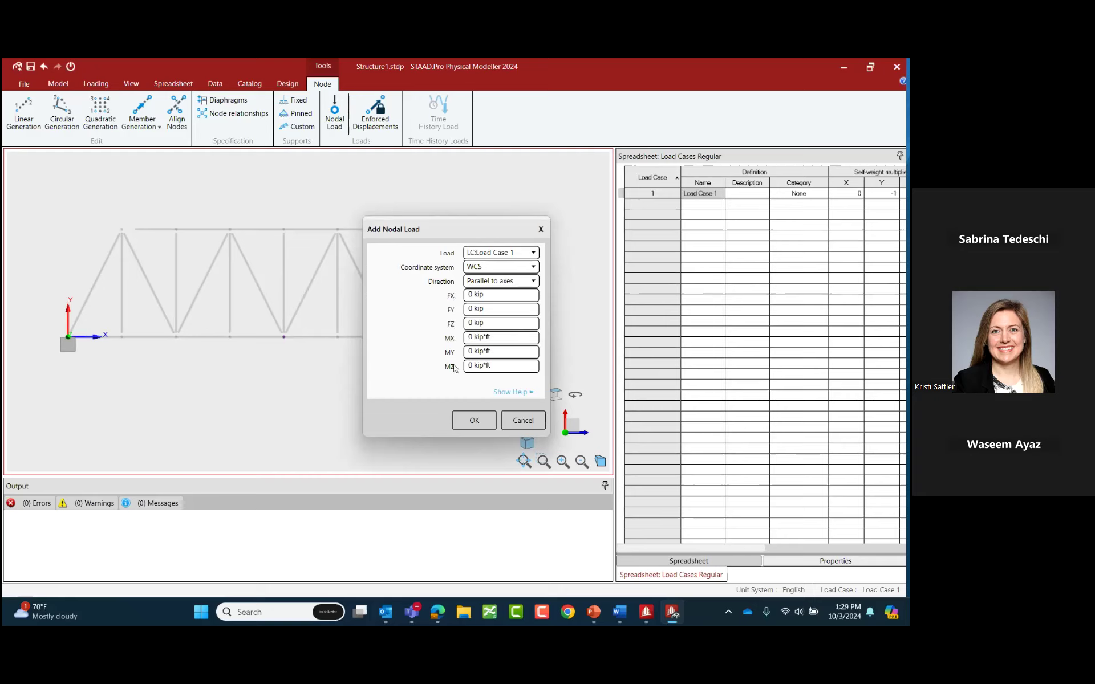
{"action": "left_click", "coordinate": [484, 308]}
{"action": "type", "text": "-0.1"}
{"action": "left_click", "coordinate": [489, 314]}
{"action": "left_click", "coordinate": [476, 423]}
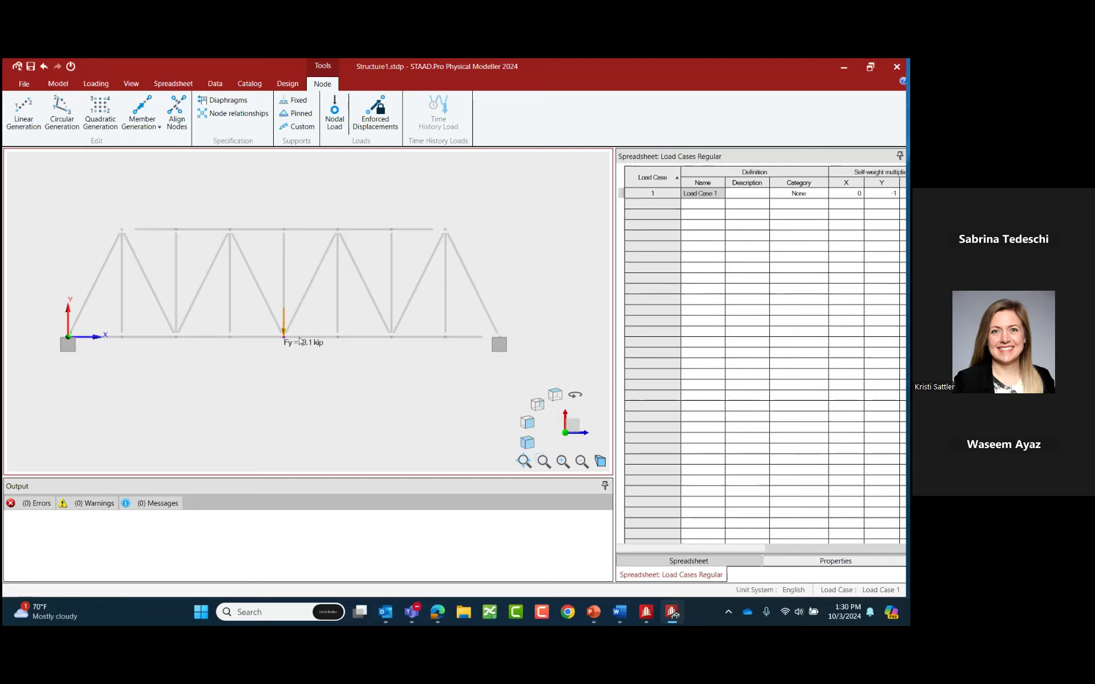
{"action": "left_click", "coordinate": [354, 338]}
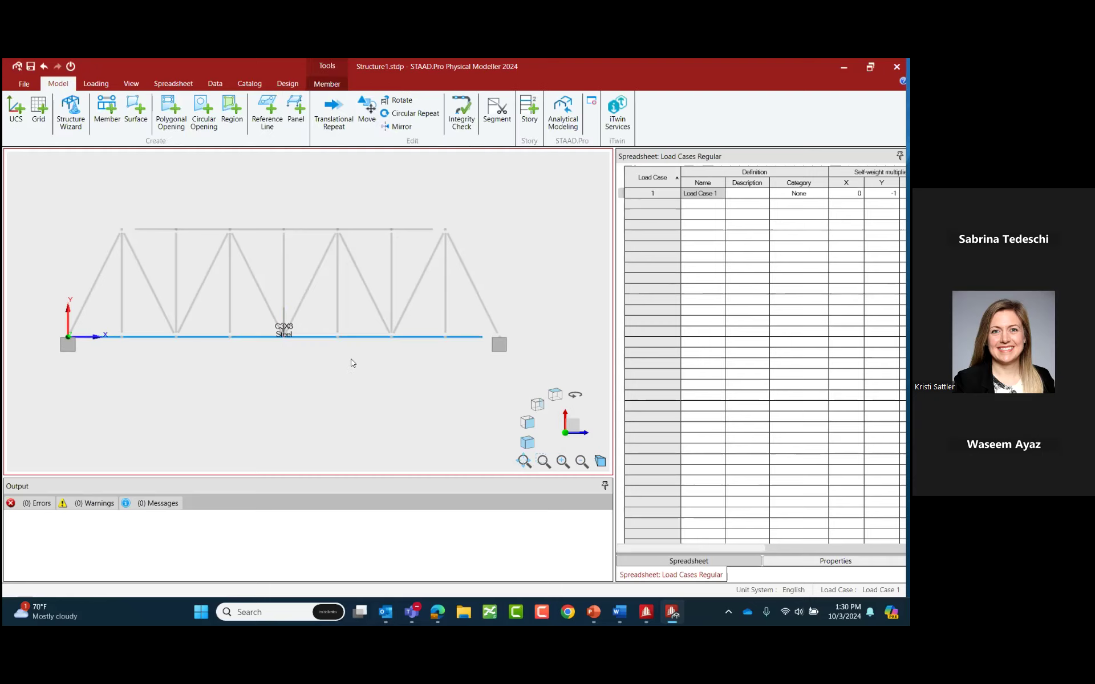
Look over the load types available for the bottom chord member and clear its selection.
{"action": "left_click", "coordinate": [329, 84]}
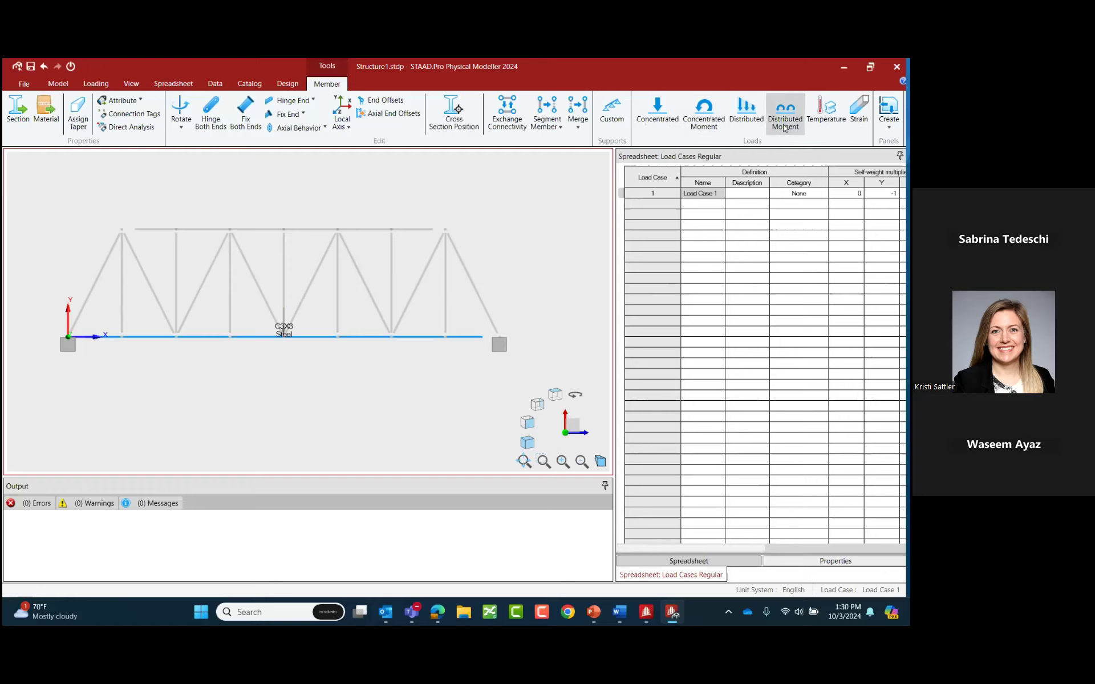
{"action": "left_click", "coordinate": [535, 231]}
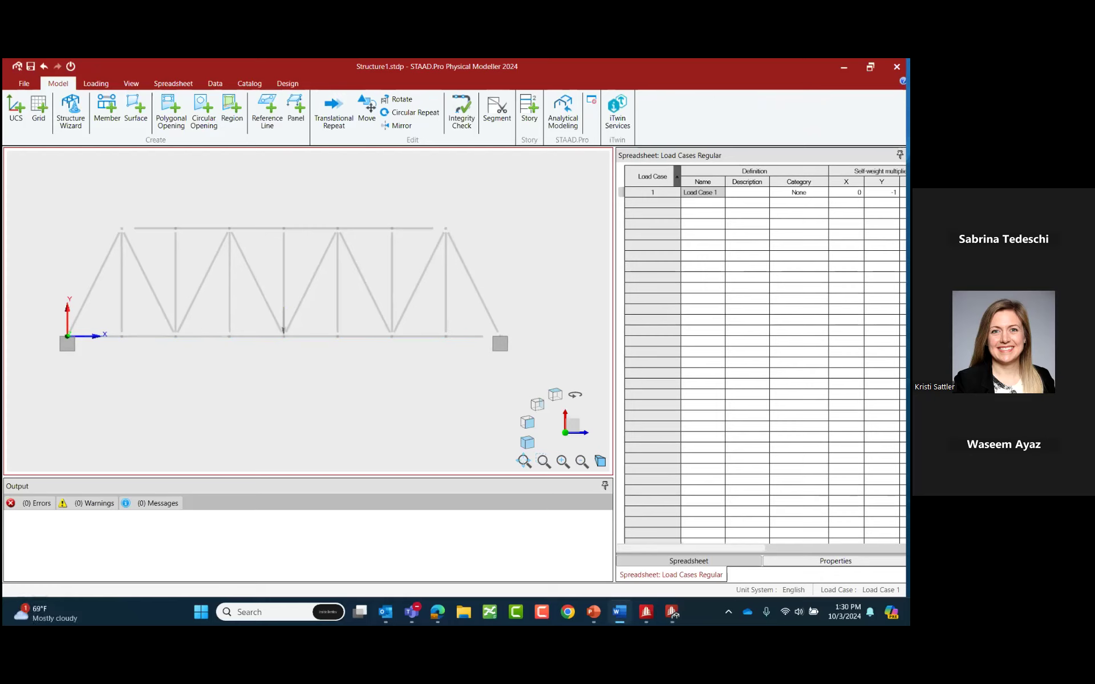
Review the analysis types offered for Analysis 1, leave it on Linear Elastic, and switch to PowerPoint.
{"action": "left_click", "coordinate": [102, 86]}
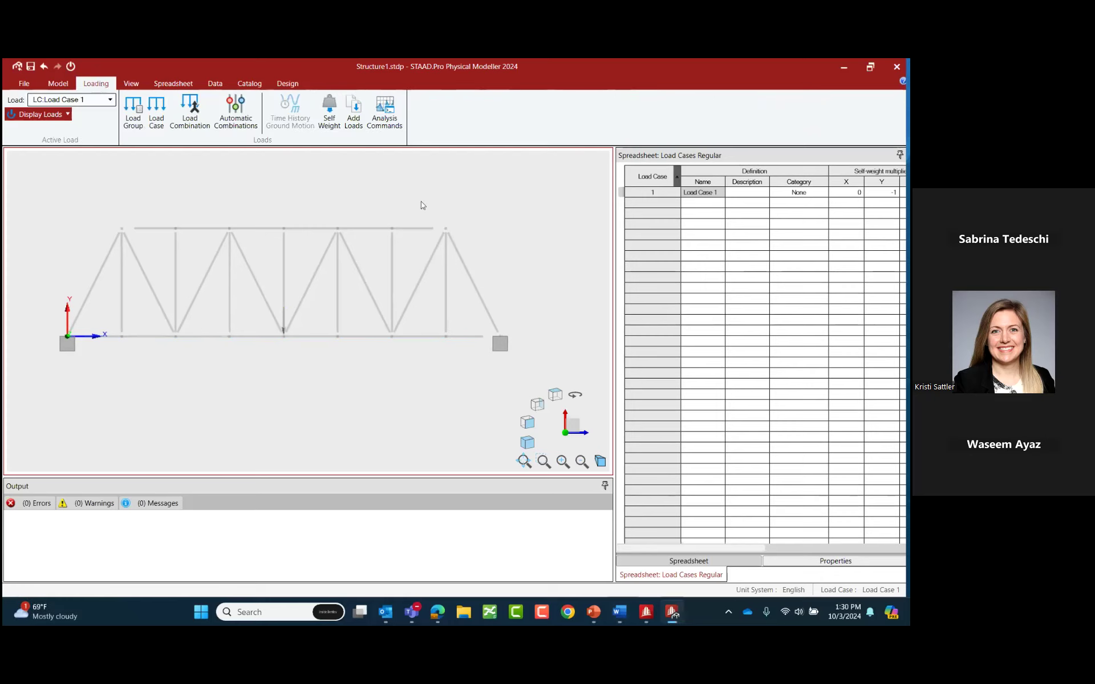
{"action": "left_click", "coordinate": [386, 114]}
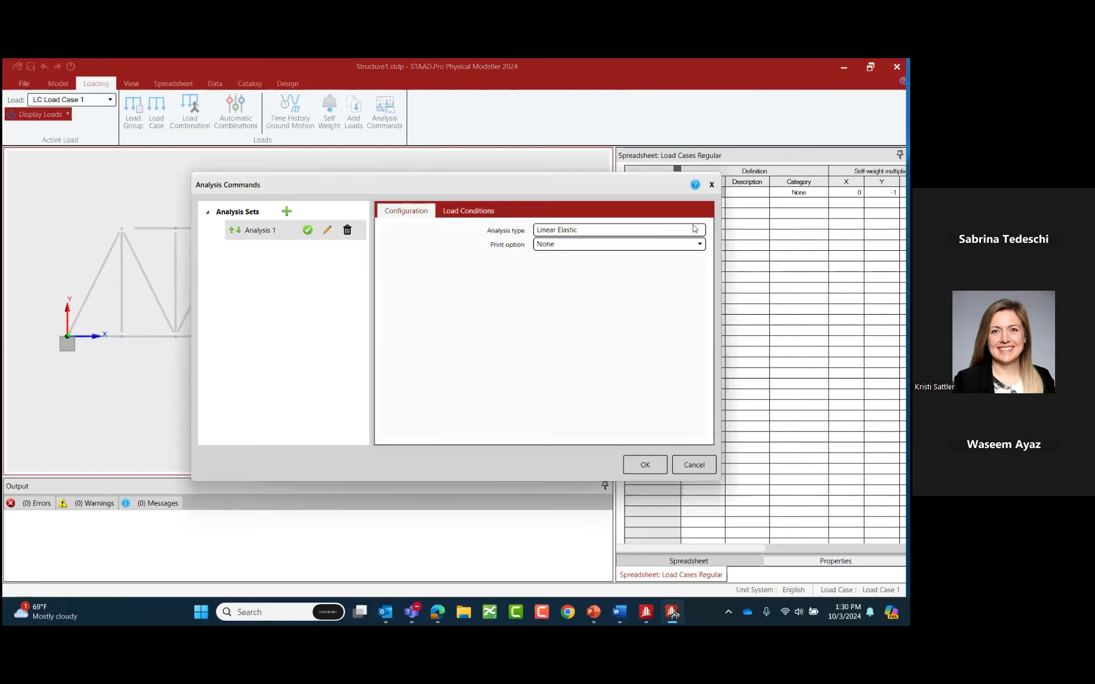
{"action": "left_click", "coordinate": [699, 230]}
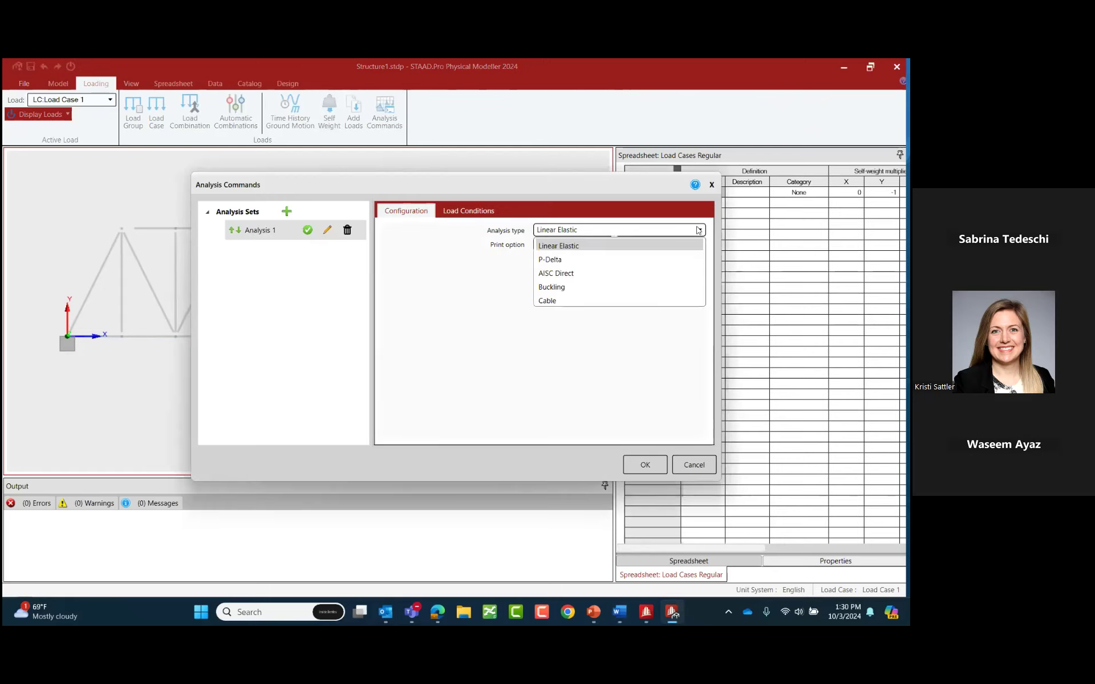
{"action": "left_click", "coordinate": [494, 439]}
{"action": "left_click", "coordinate": [594, 612]}
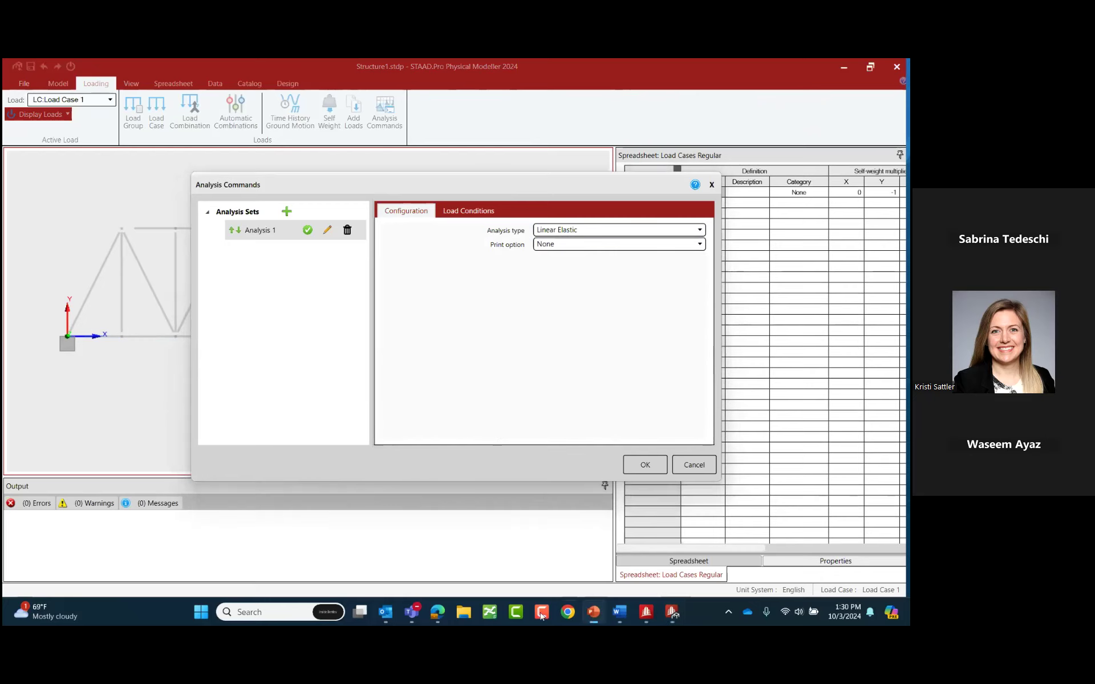
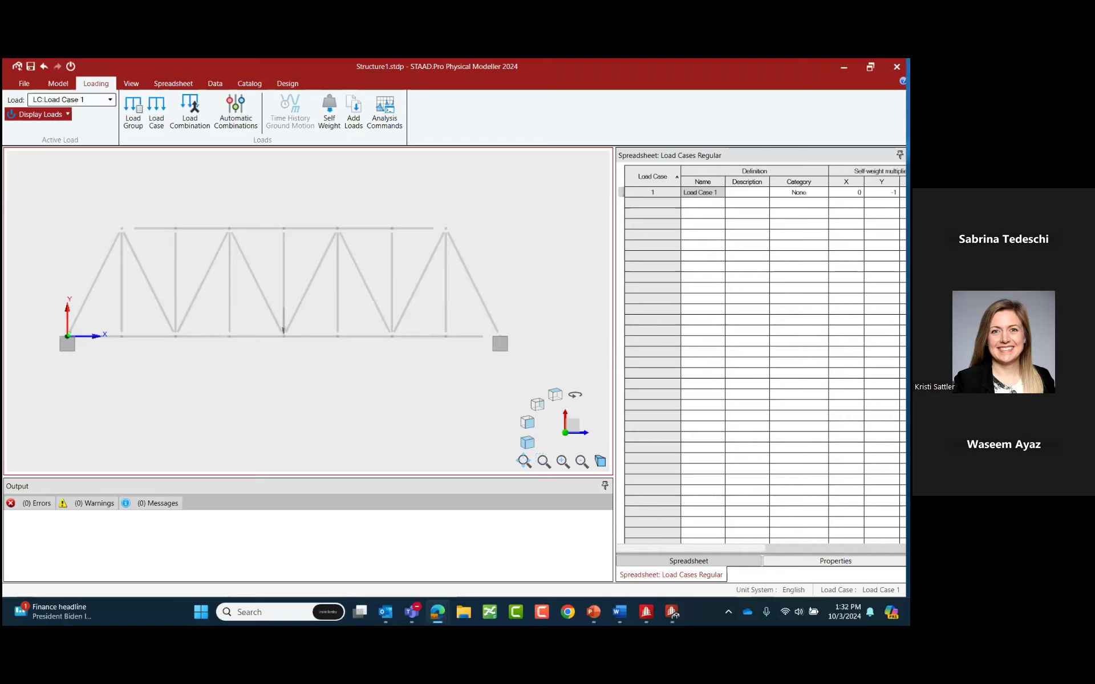
Save the truss model and transfer it to the analytical modeling environment.
{"action": "left_click", "coordinate": [59, 84]}
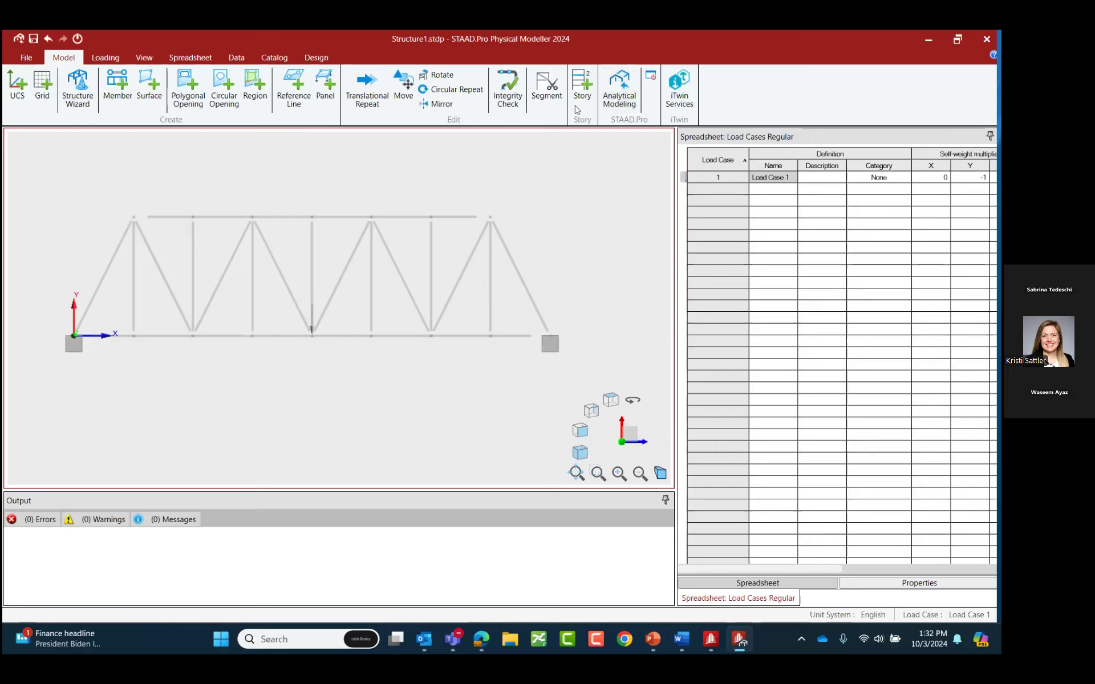
{"action": "left_click", "coordinate": [611, 99]}
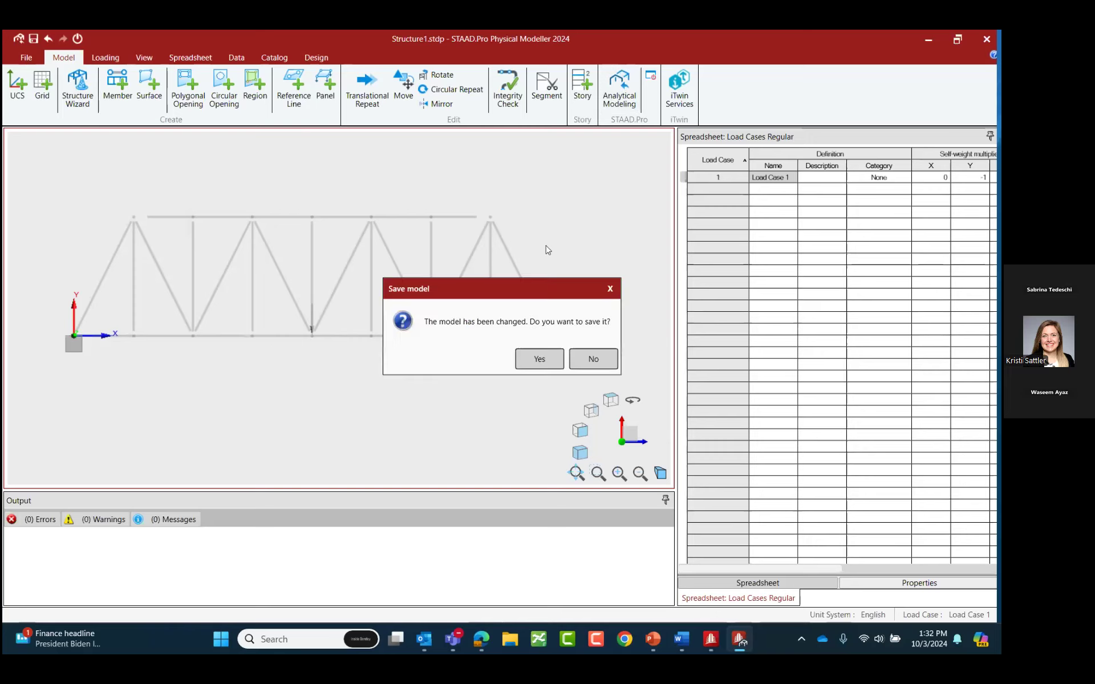
{"action": "left_click", "coordinate": [541, 361]}
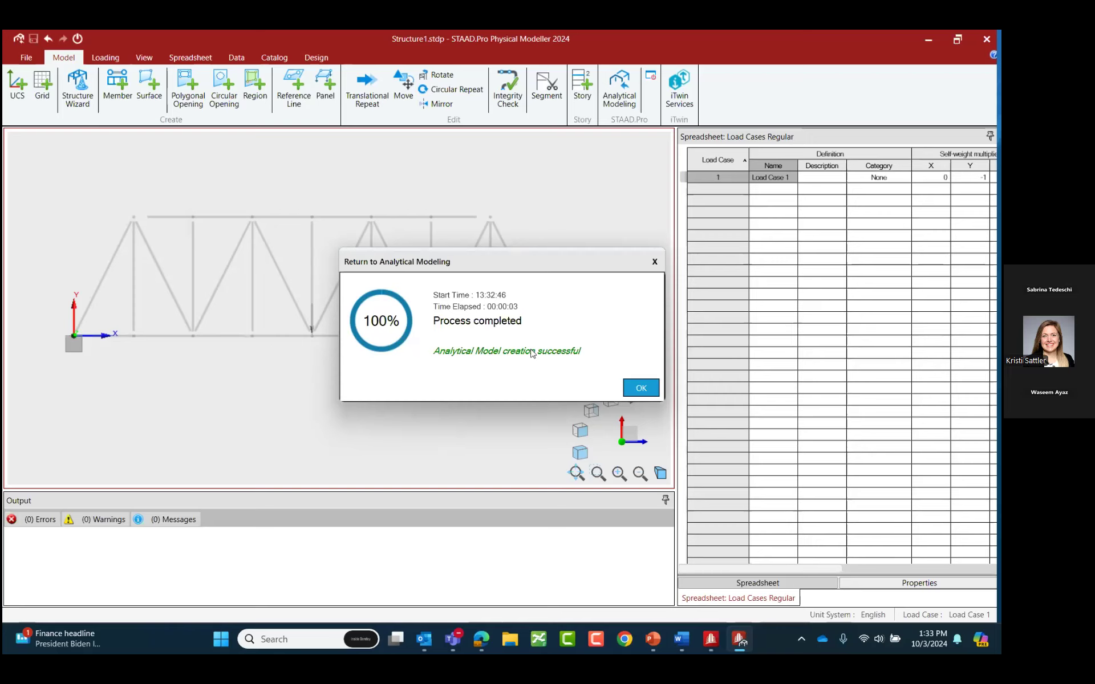
{"action": "left_click", "coordinate": [641, 388]}
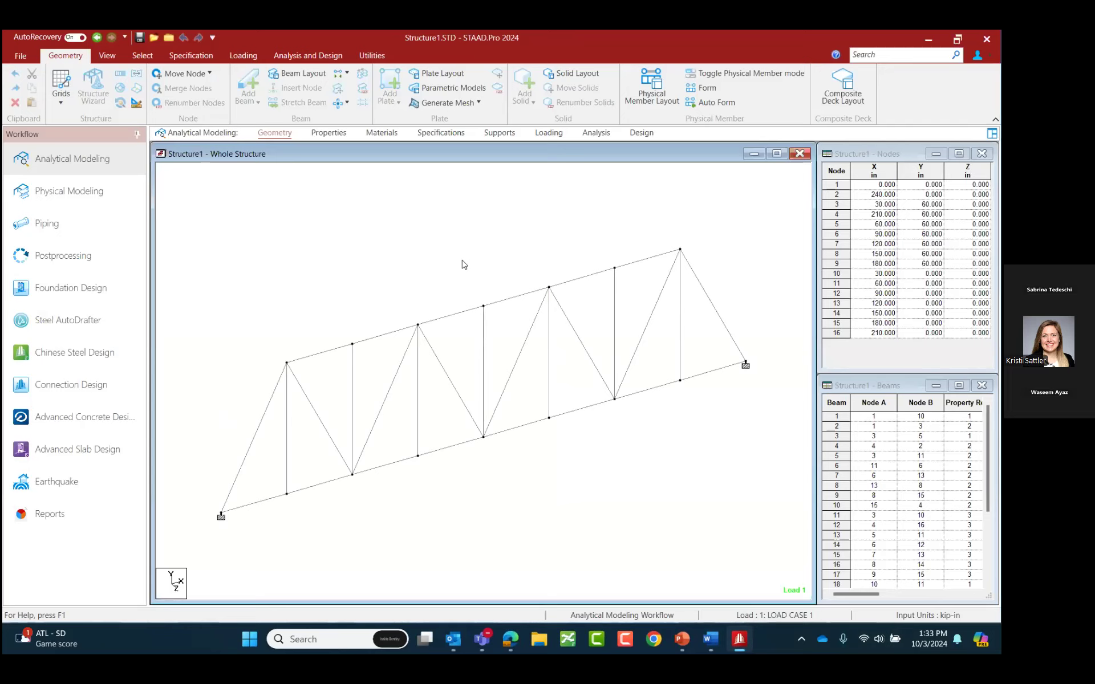
Examine individual chord and diagonal members of the analytical truss to check how they are split into beams, and clear the selection.
{"action": "double_click", "coordinate": [510, 299]}
{"action": "left_click", "coordinate": [657, 197]}
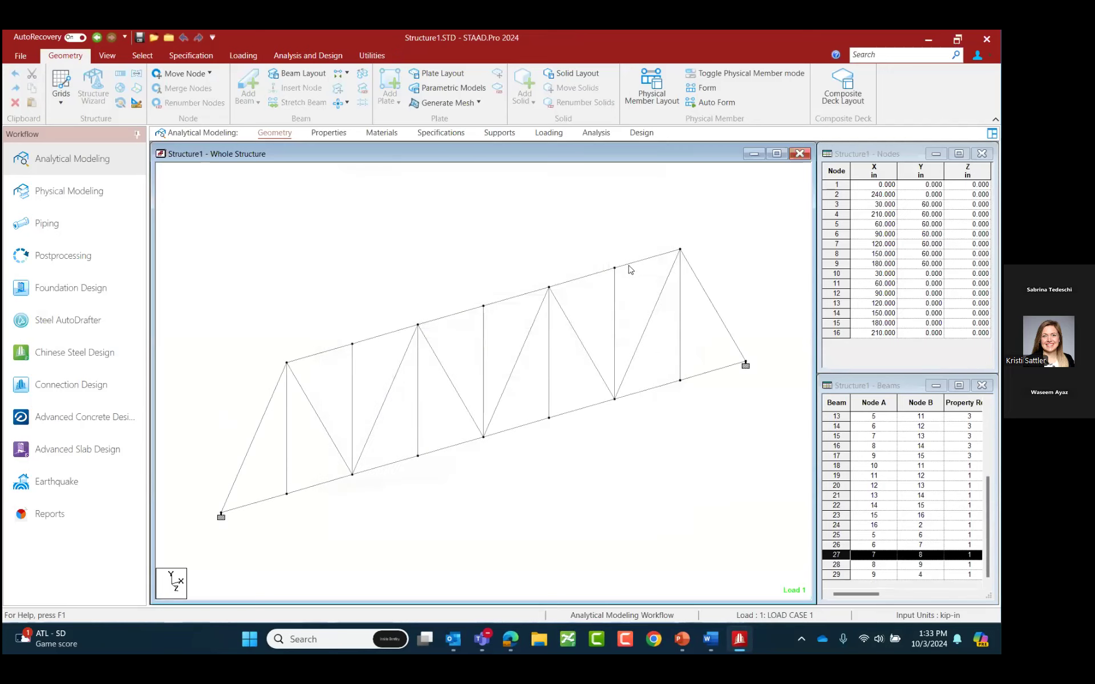
{"action": "left_click", "coordinate": [629, 266]}
{"action": "left_click", "coordinate": [588, 277]}
{"action": "left_click", "coordinate": [573, 411]}
{"action": "left_click", "coordinate": [577, 492]}
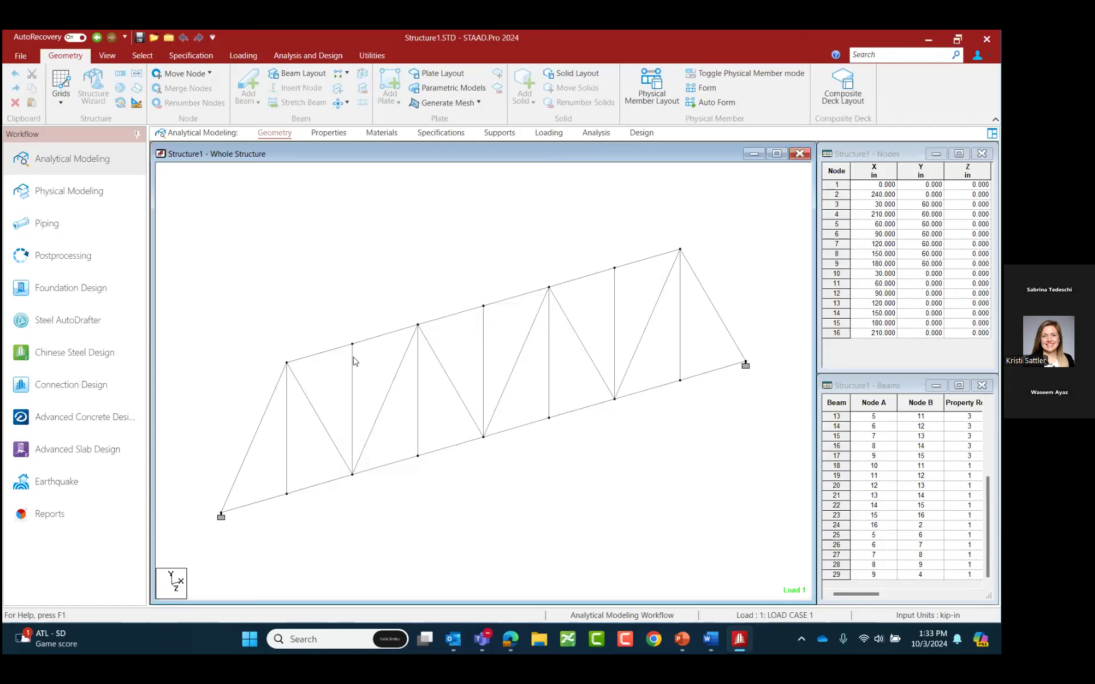
{"action": "left_click", "coordinate": [388, 396]}
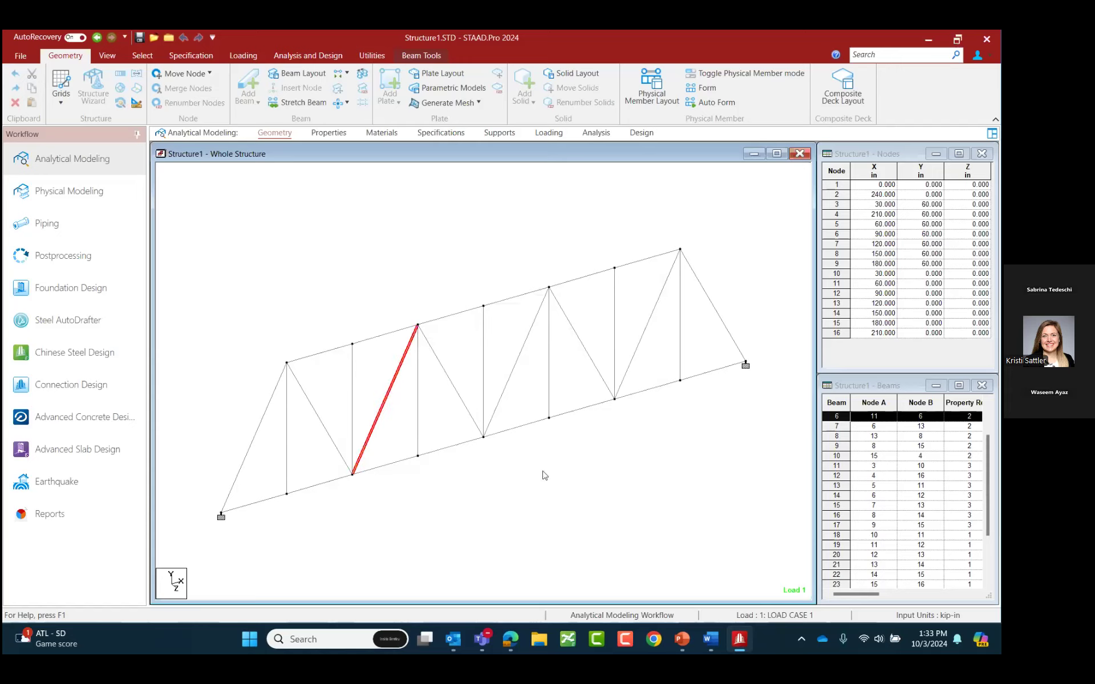
{"action": "left_click", "coordinate": [183, 260]}
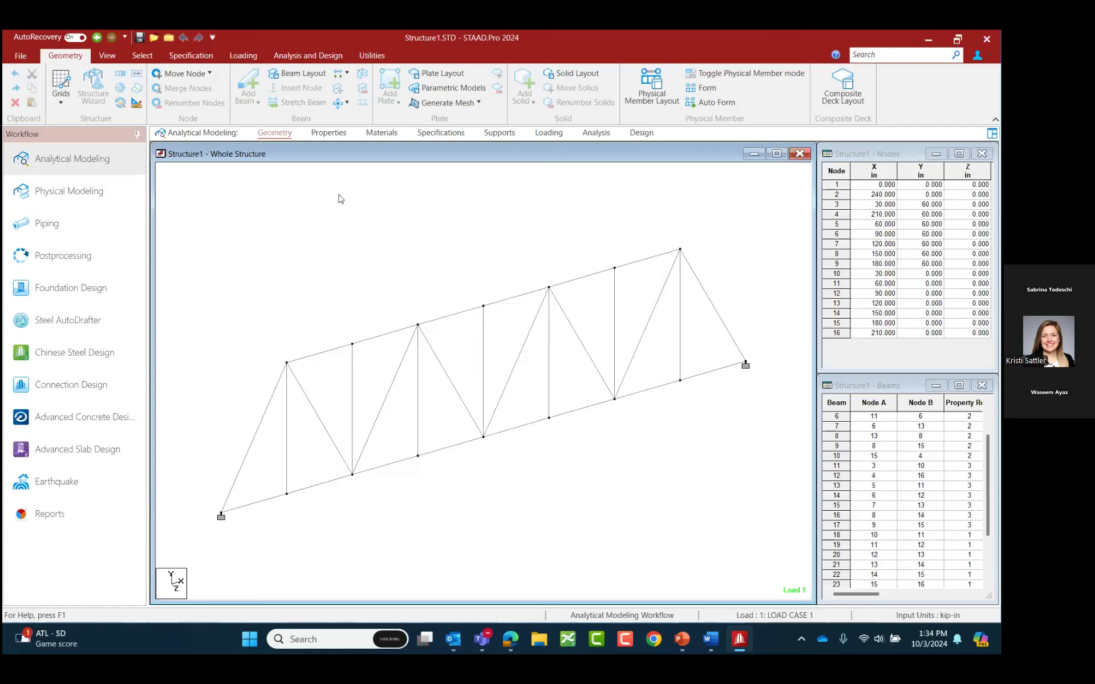
Run the analysis and go to post-processing mode with Load Case 1 as the selected results case.
{"action": "left_click", "coordinate": [308, 55]}
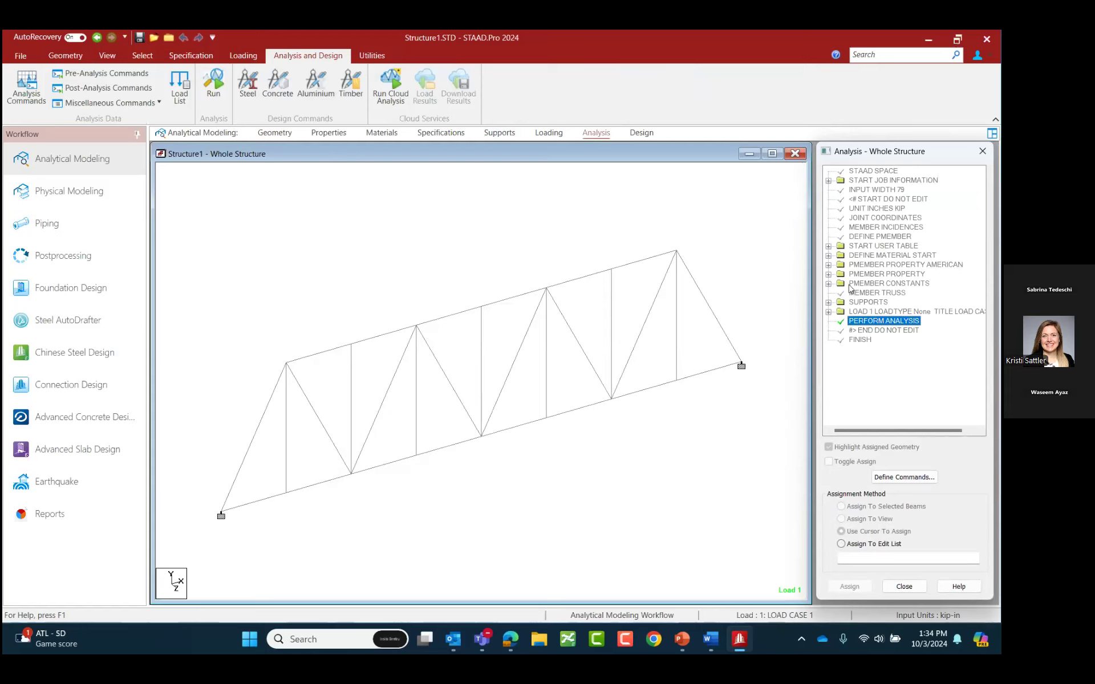
{"action": "left_click", "coordinate": [213, 85]}
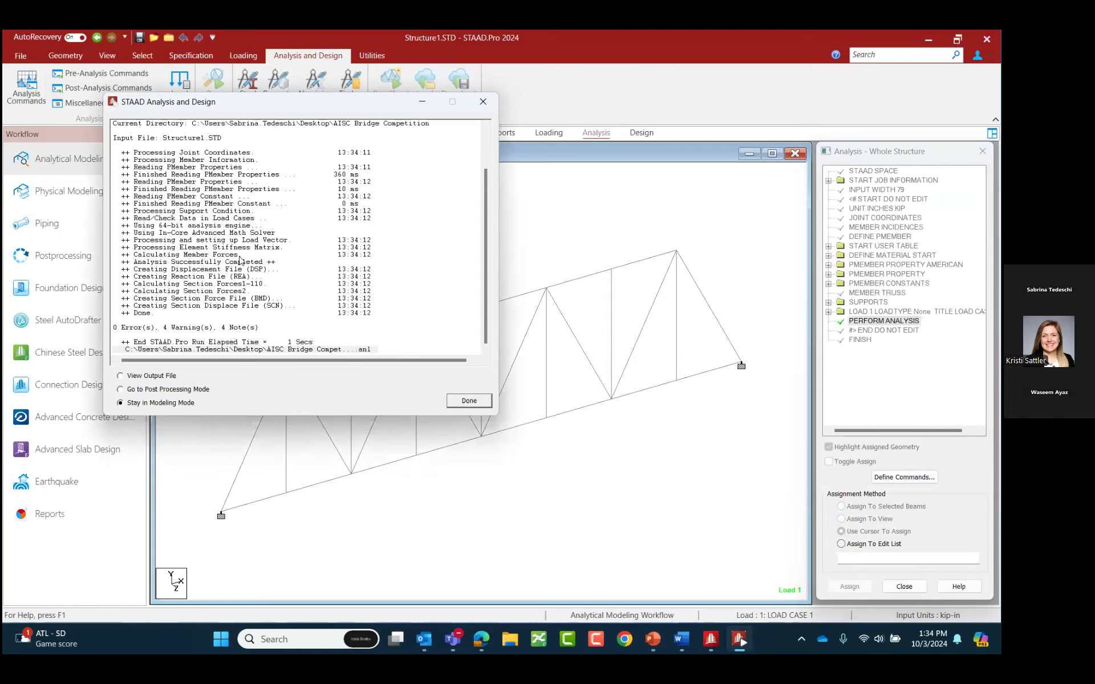
{"action": "left_click", "coordinate": [152, 389]}
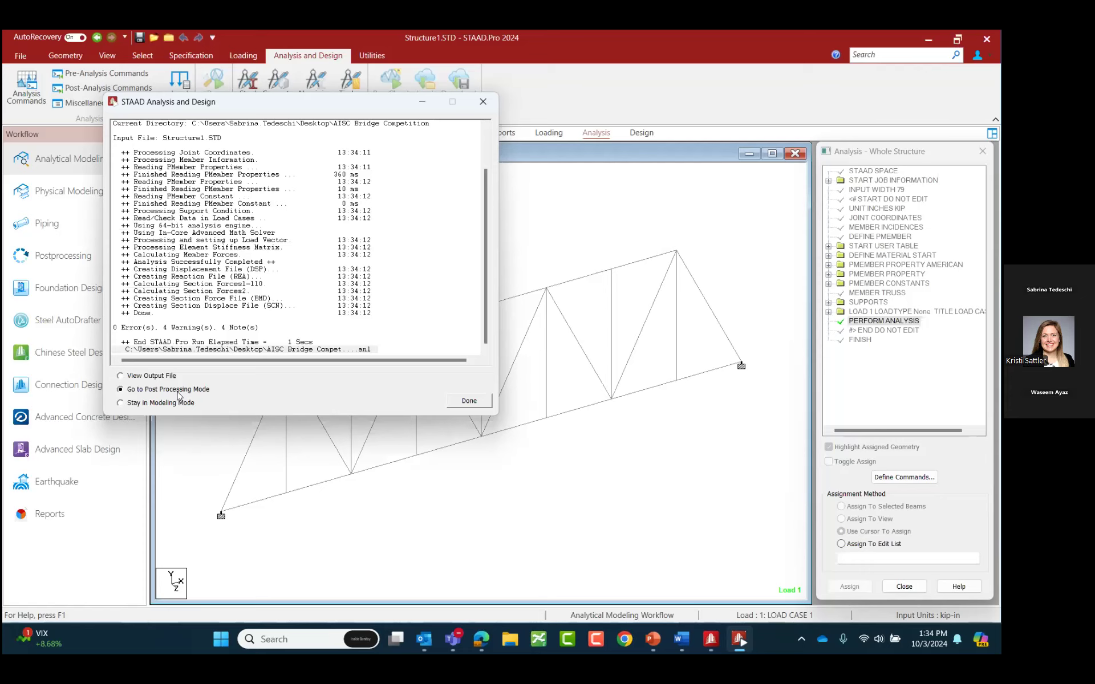
{"action": "left_click", "coordinate": [469, 401]}
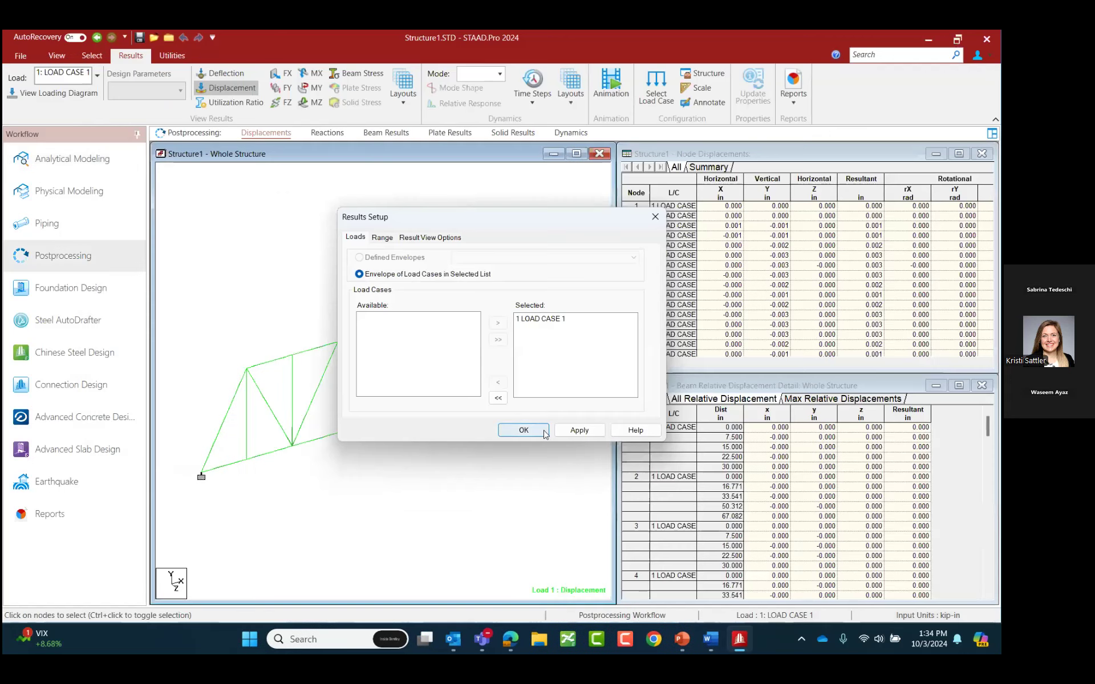
{"action": "left_click", "coordinate": [519, 421]}
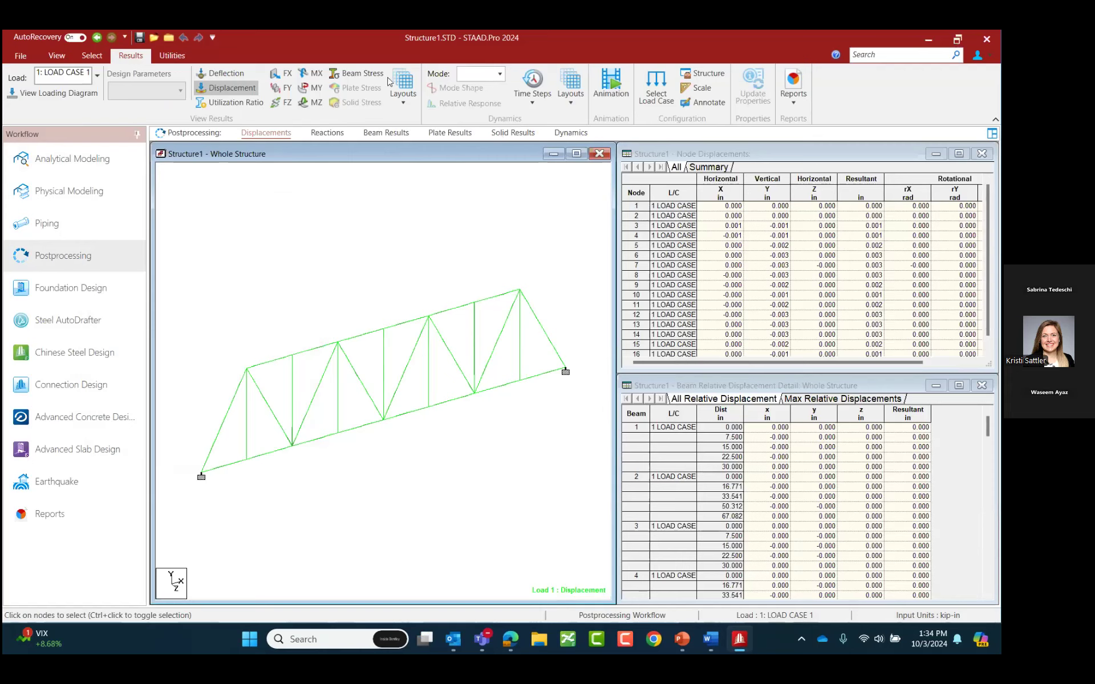
Step through the node displacement results for the truss and check the displacement summary.
{"action": "left_click", "coordinate": [663, 205]}
{"action": "key", "text": "Down"}
{"action": "key", "text": "Down"}
{"action": "key", "text": "Down"}
{"action": "key", "text": "Down"}
{"action": "key", "text": "Down"}
{"action": "key", "text": "Down"}
{"action": "key", "text": "Down"}
{"action": "key", "text": "Down"}
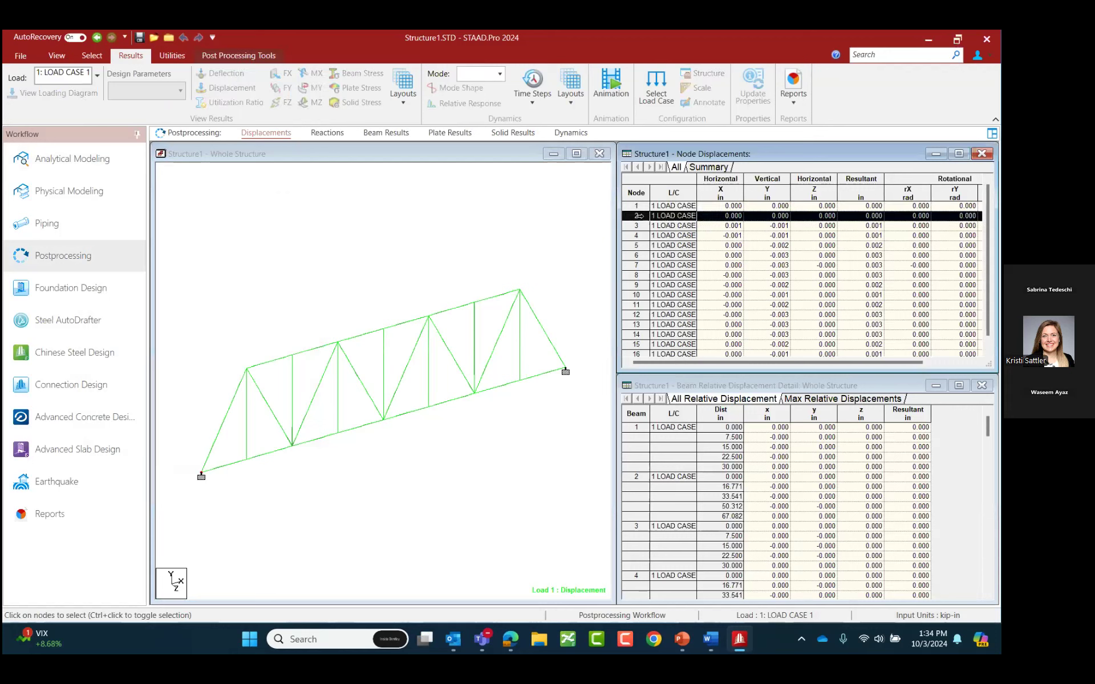
{"action": "key", "text": "Down"}
{"action": "key", "text": "Down"}
{"action": "key", "text": "Down"}
{"action": "key", "text": "Down"}
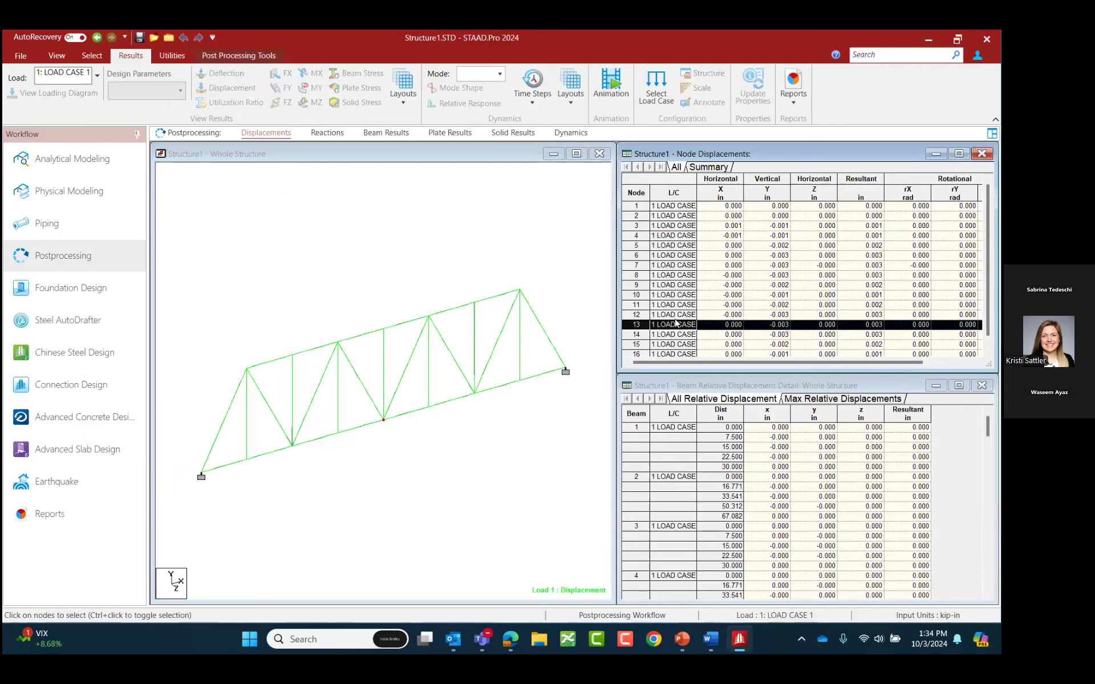
{"action": "left_click", "coordinate": [696, 168]}
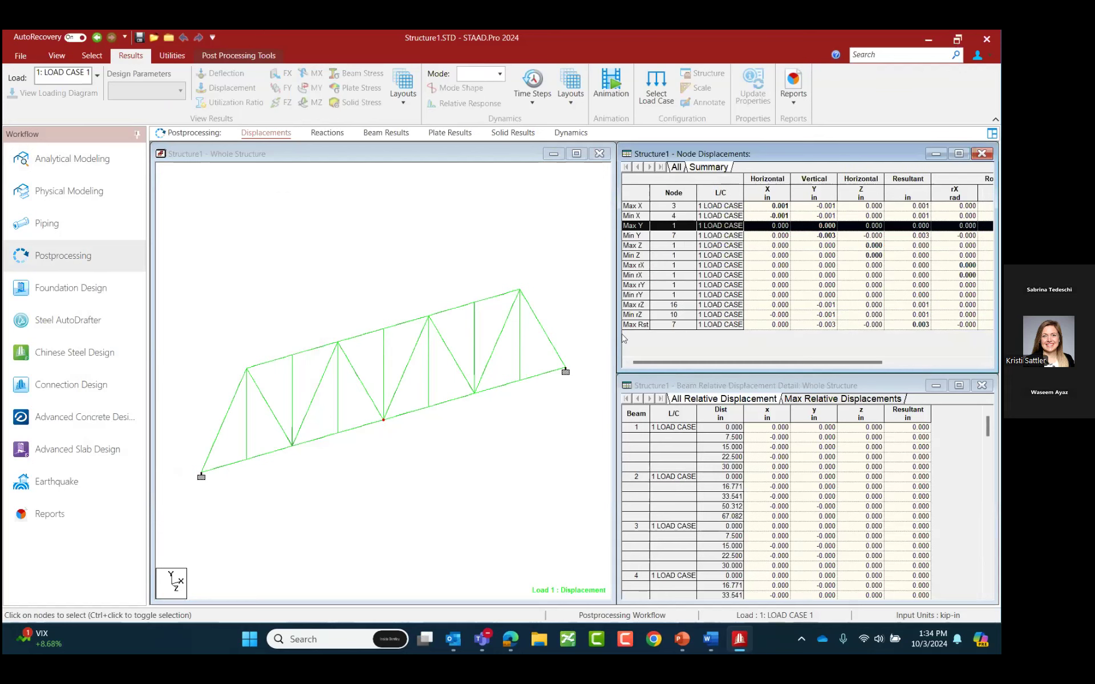
Check the support reactions, and display the beam results as FY shear and FX axial force diagrams without MZ bending.
{"action": "left_click", "coordinate": [320, 133]}
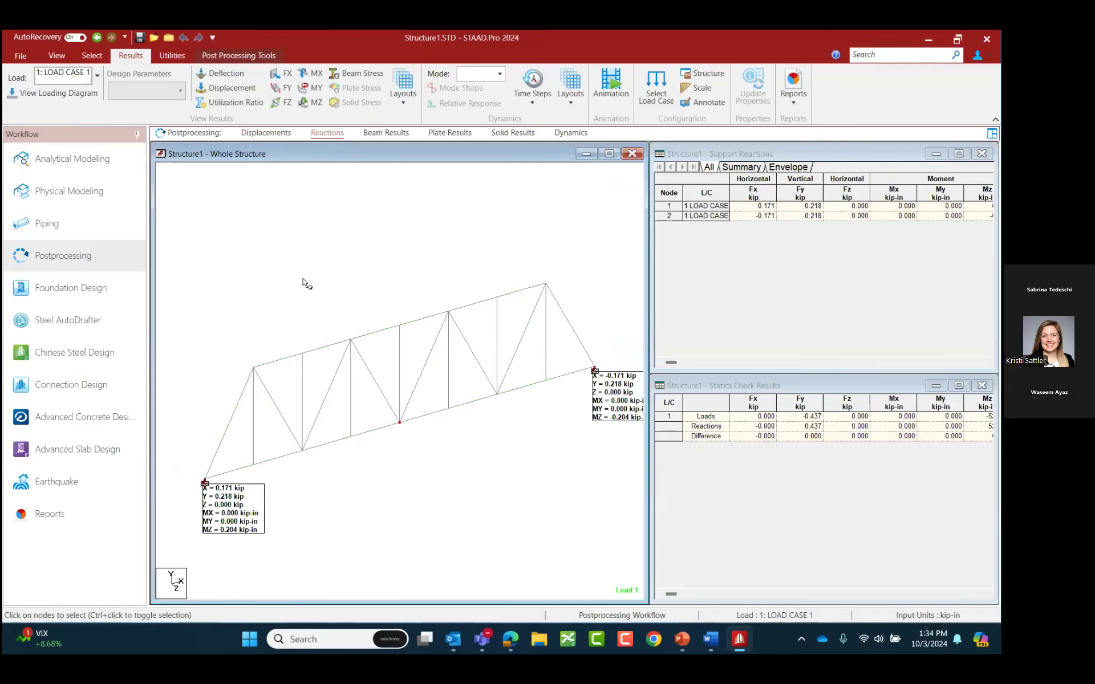
{"action": "left_click", "coordinate": [387, 137]}
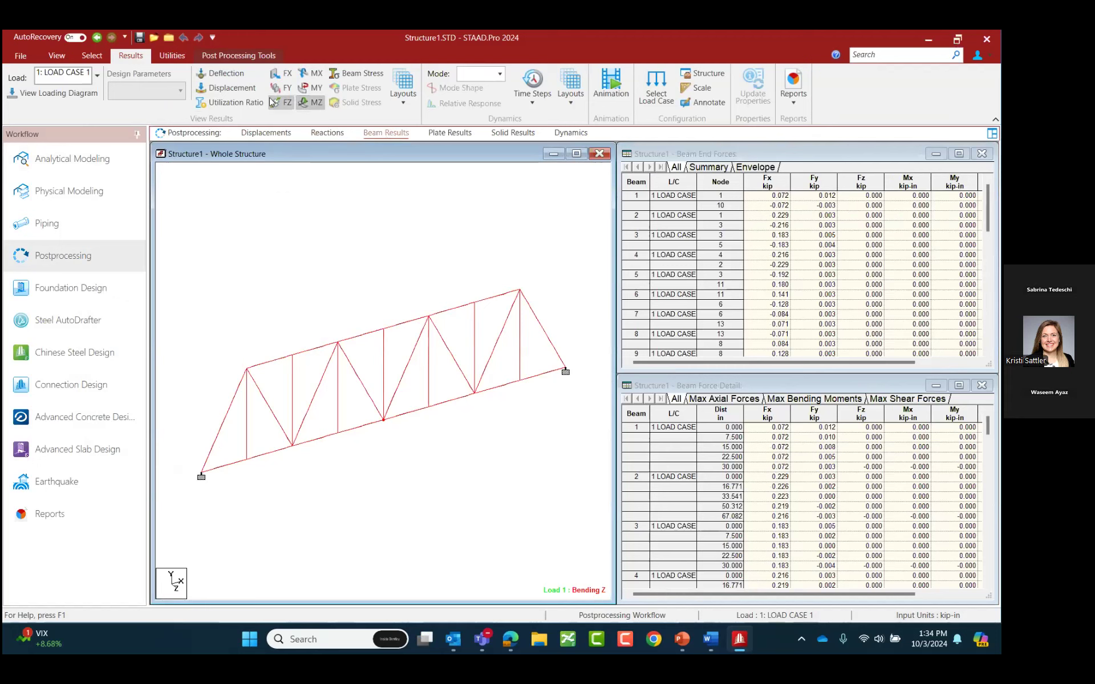
{"action": "left_click", "coordinate": [312, 107]}
{"action": "left_click", "coordinate": [284, 88]}
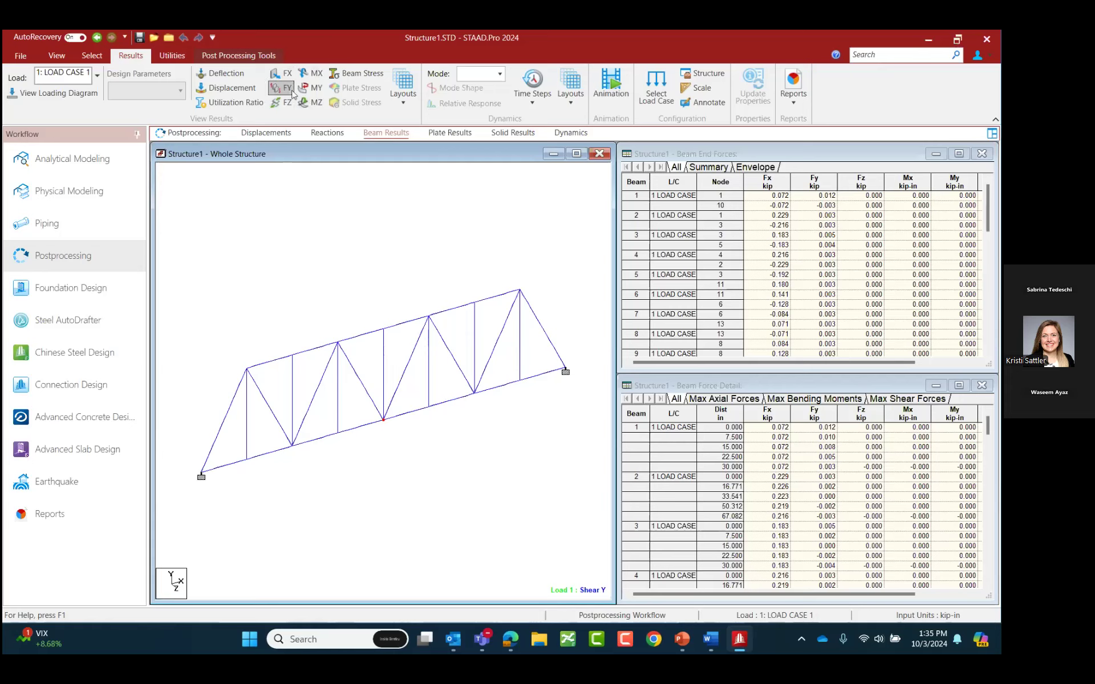
{"action": "left_click", "coordinate": [285, 73]}
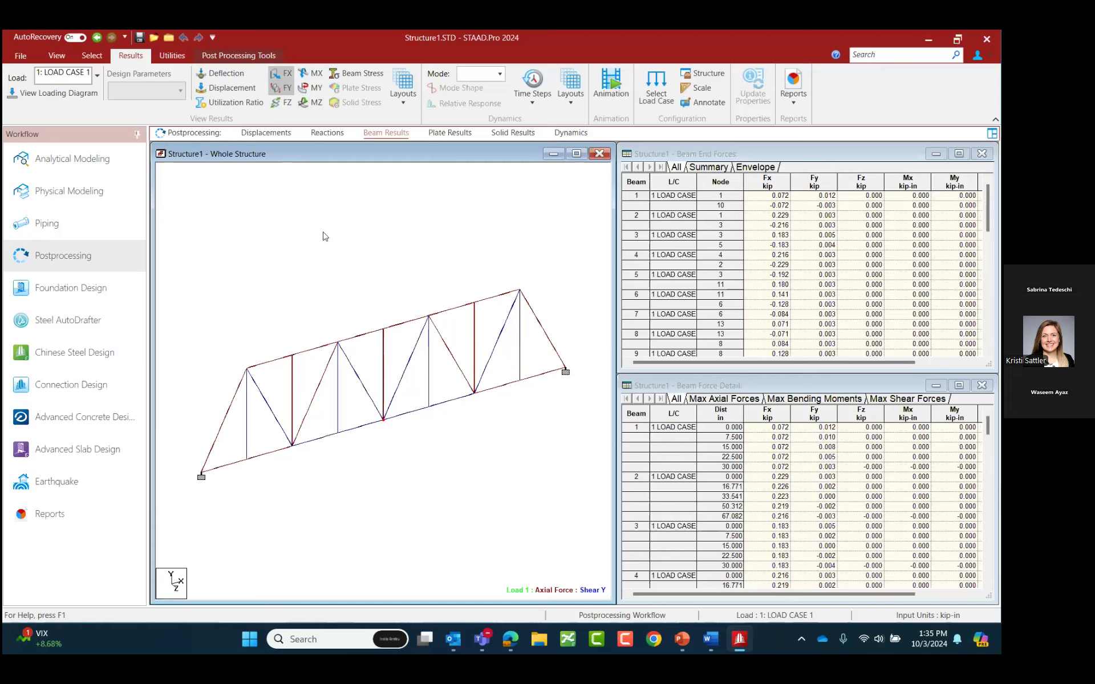
Review the diagram label settings and the beam force display options, accept them, and switch to PowerPoint.
{"action": "left_click", "coordinate": [57, 56]}
{"action": "left_click", "coordinate": [21, 87]}
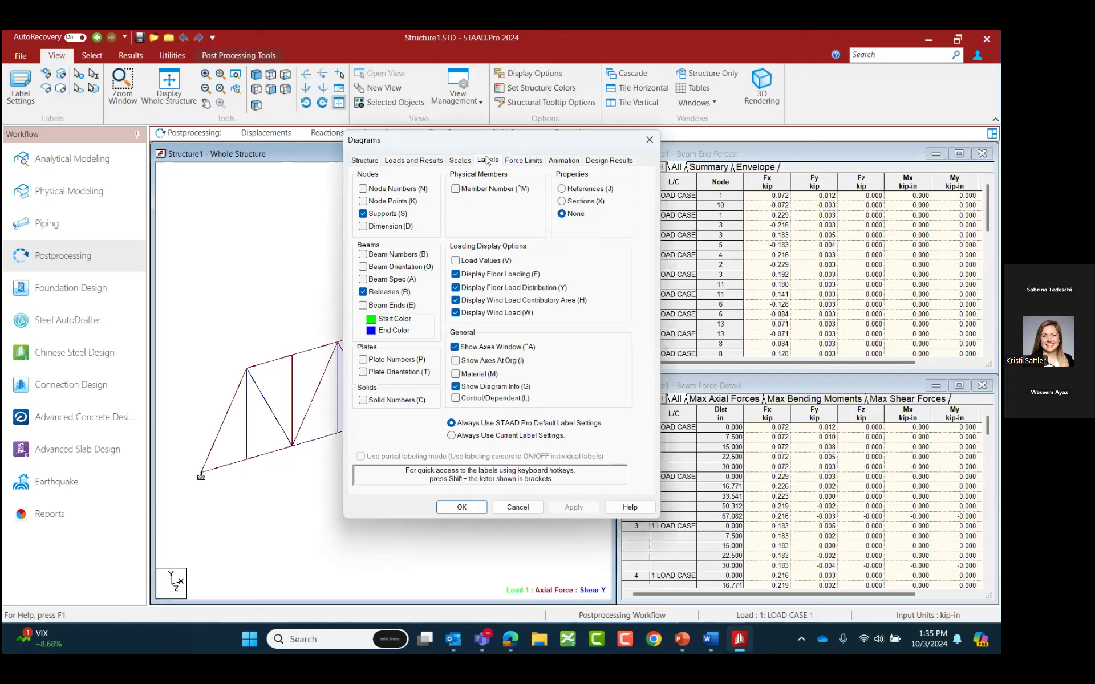
{"action": "left_click", "coordinate": [412, 160]}
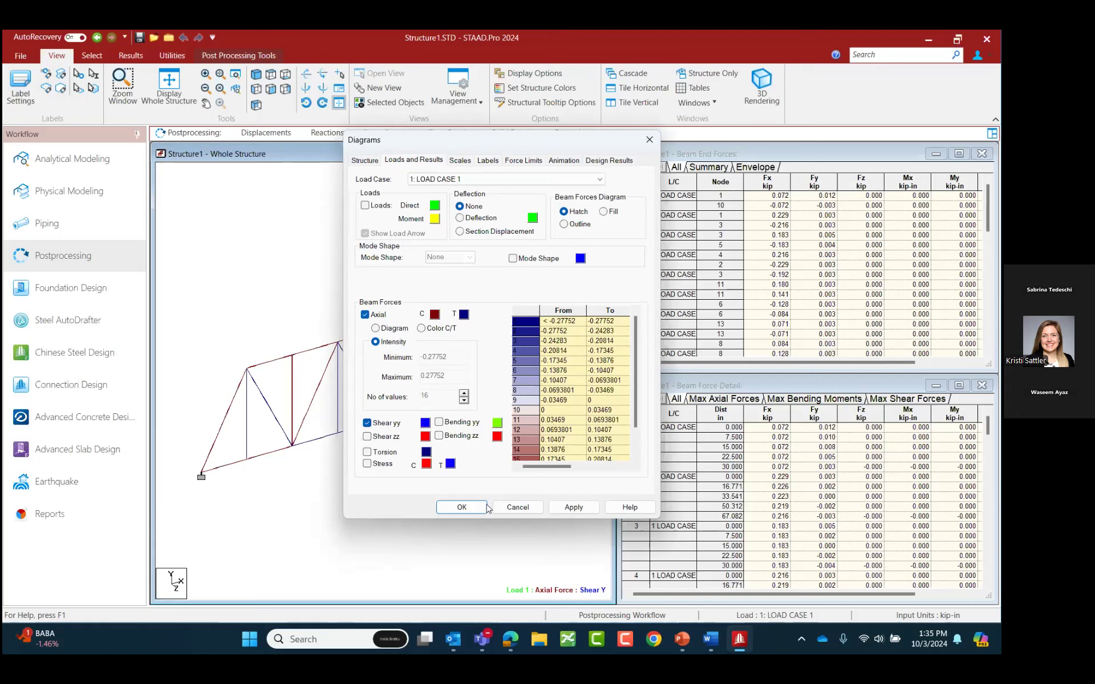
{"action": "left_click", "coordinate": [463, 508]}
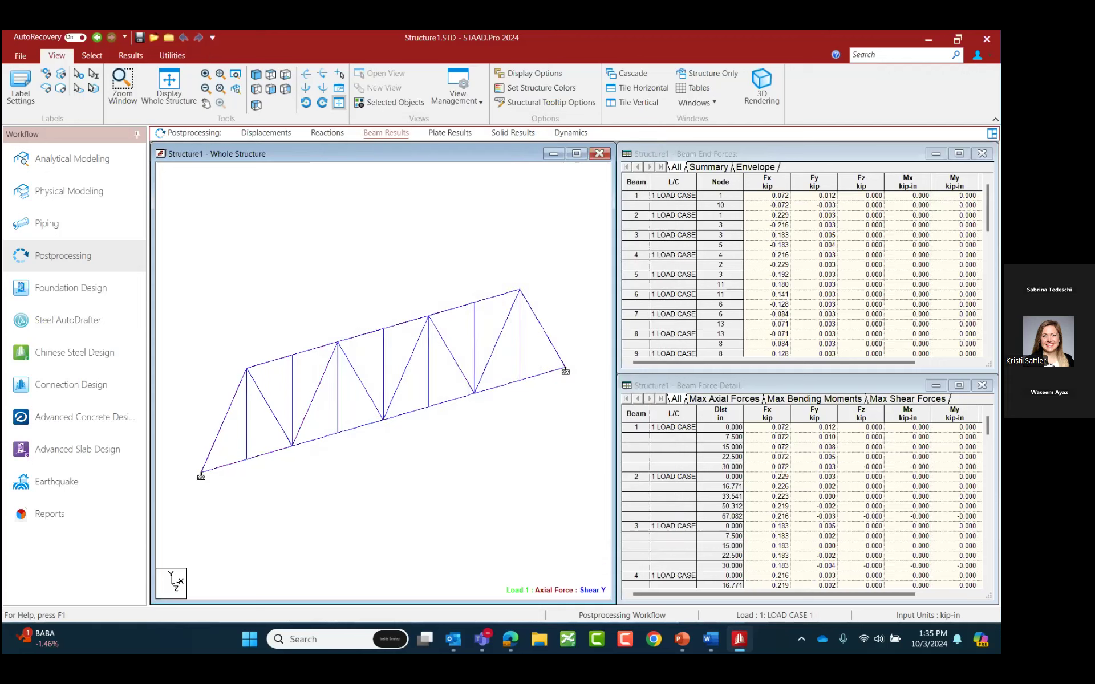
{"action": "key", "text": "alt+Tab"}
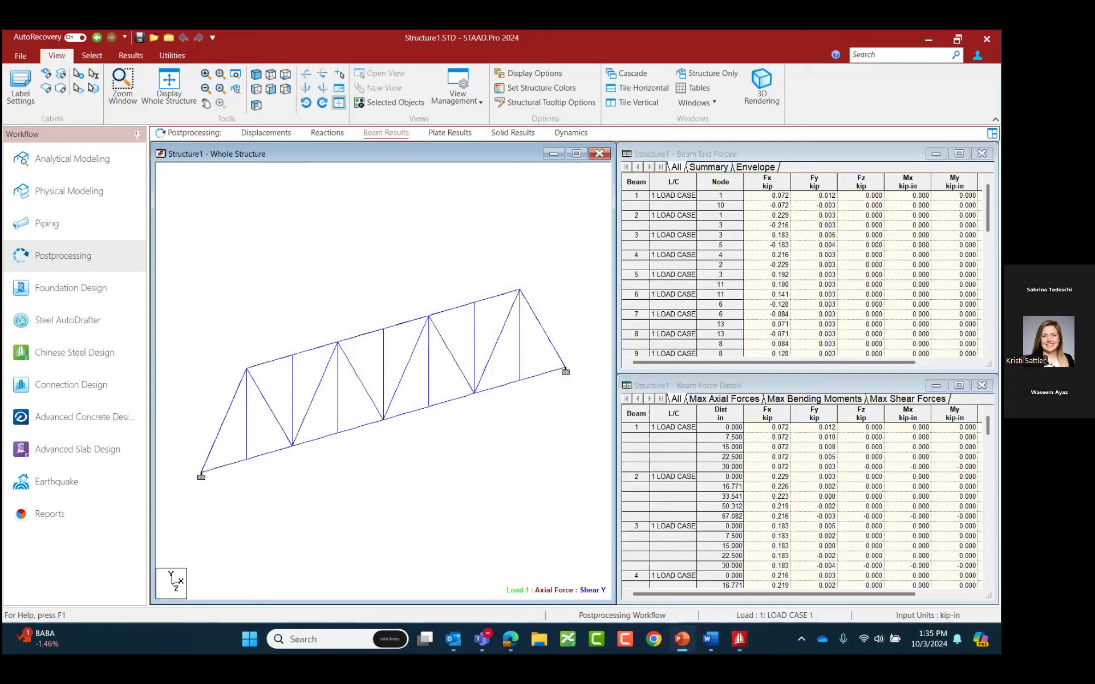
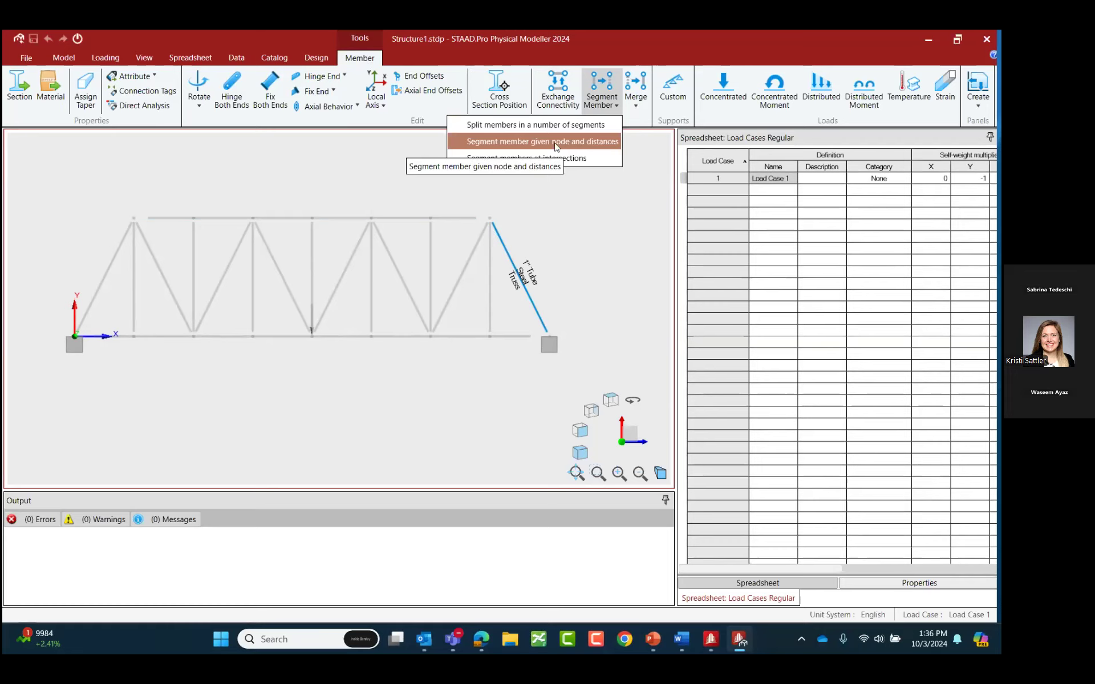
Segment the truss's far-end diagonal 4 ft from its top node, creating nodes only.
{"action": "left_click", "coordinate": [556, 141]}
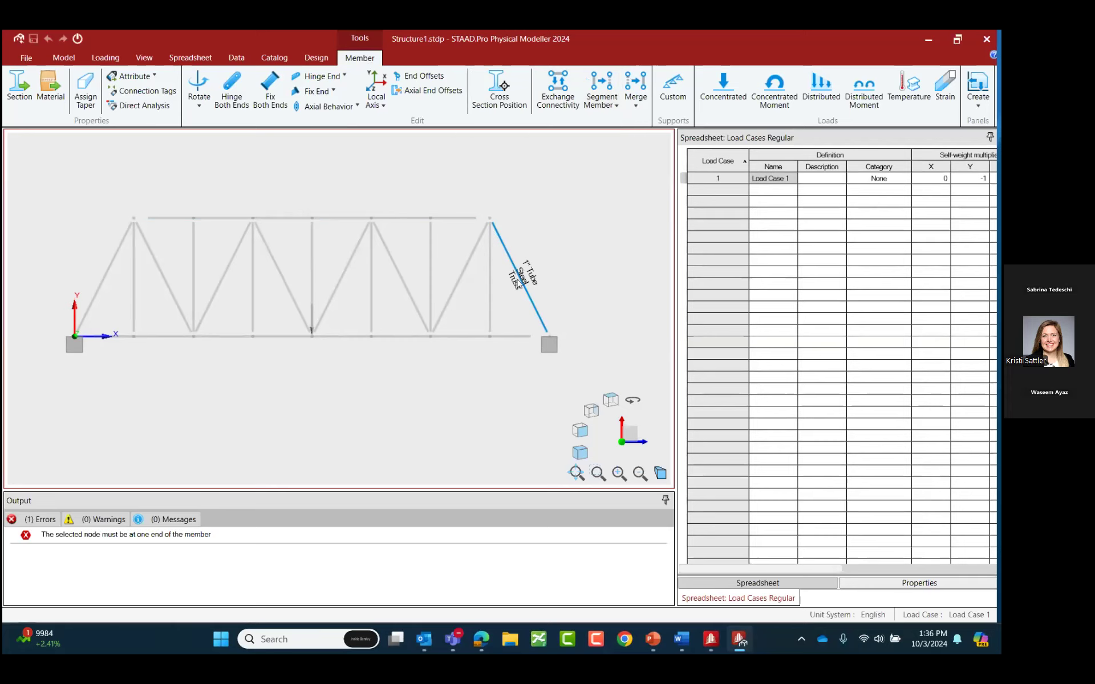
{"action": "left_click", "coordinate": [504, 240]}
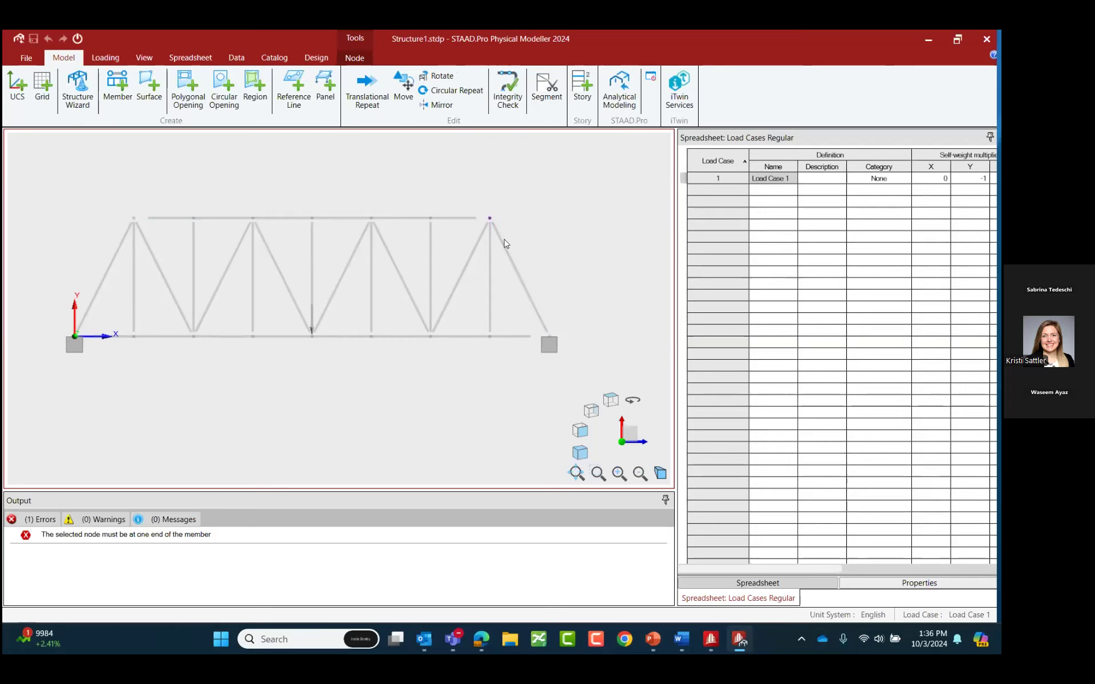
{"action": "left_click", "coordinate": [505, 250], "text": "ctrl"}
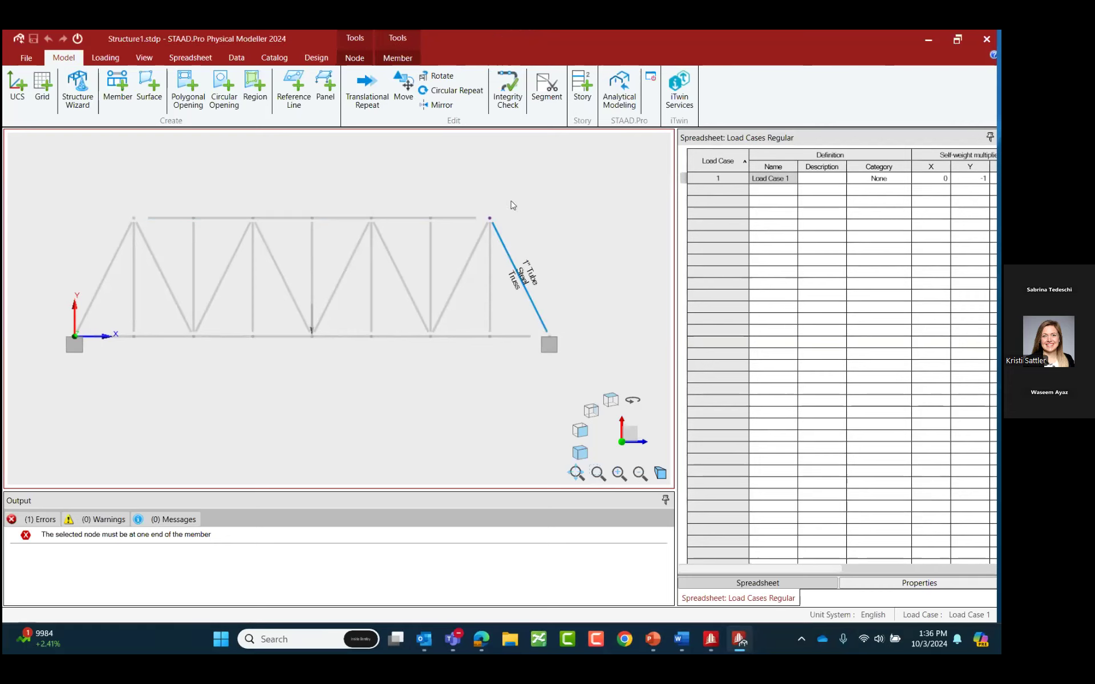
{"action": "left_click", "coordinate": [397, 58]}
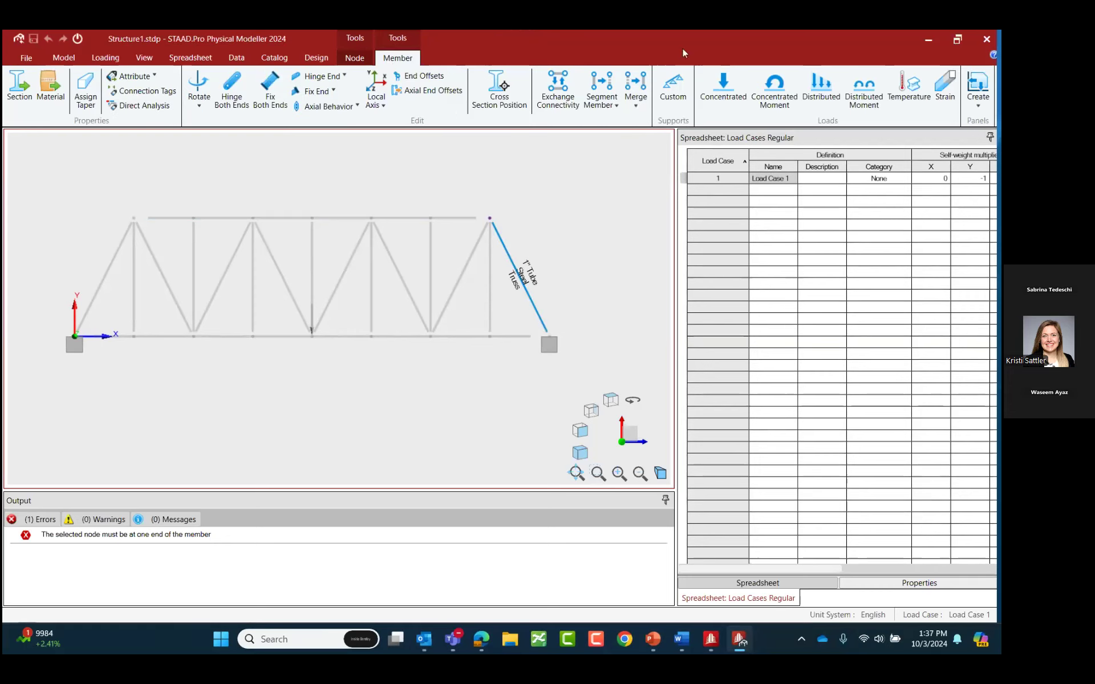
{"action": "left_click", "coordinate": [602, 94]}
{"action": "left_click", "coordinate": [577, 141]}
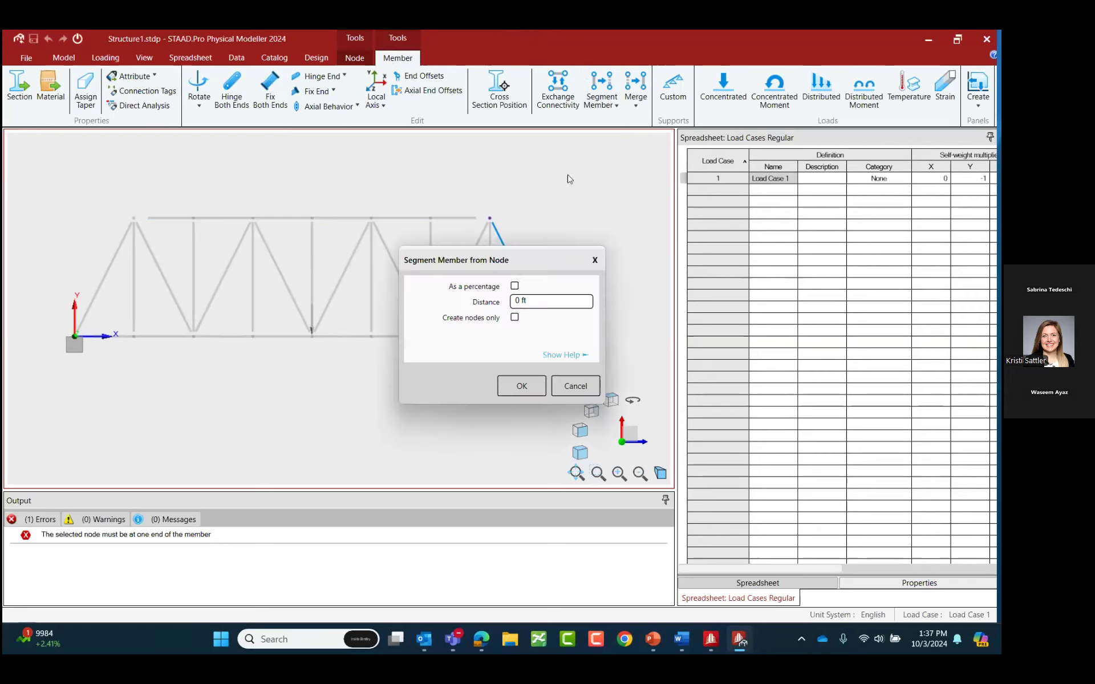
{"action": "left_click_drag", "start_coordinate": [472, 260], "coordinate": [302, 232]}
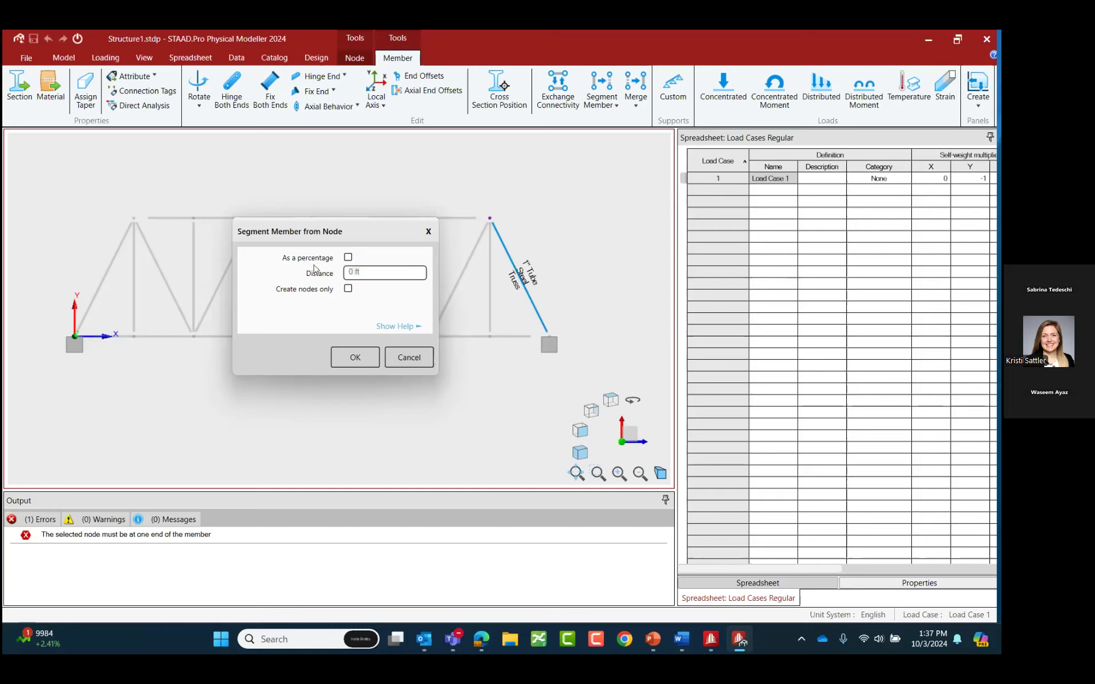
{"action": "type", "text": "4"}
{"action": "left_click", "coordinate": [348, 289]}
{"action": "left_click", "coordinate": [349, 362]}
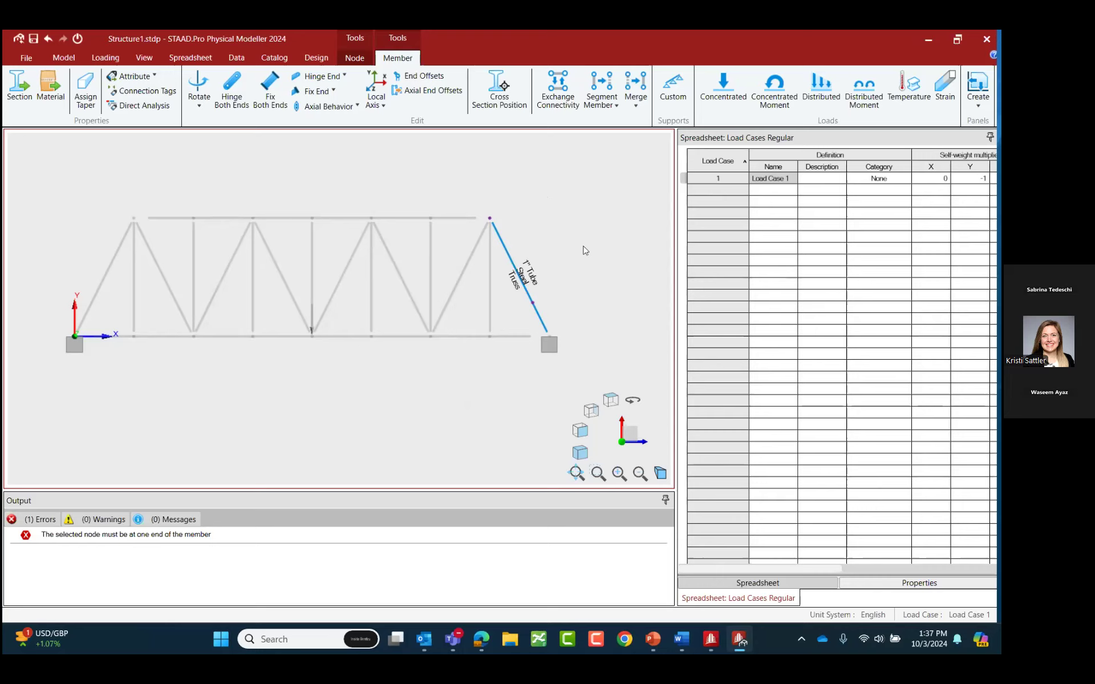
Examine the properties of the existing Steel material in the model's catalog.
{"action": "left_click", "coordinate": [274, 58]}
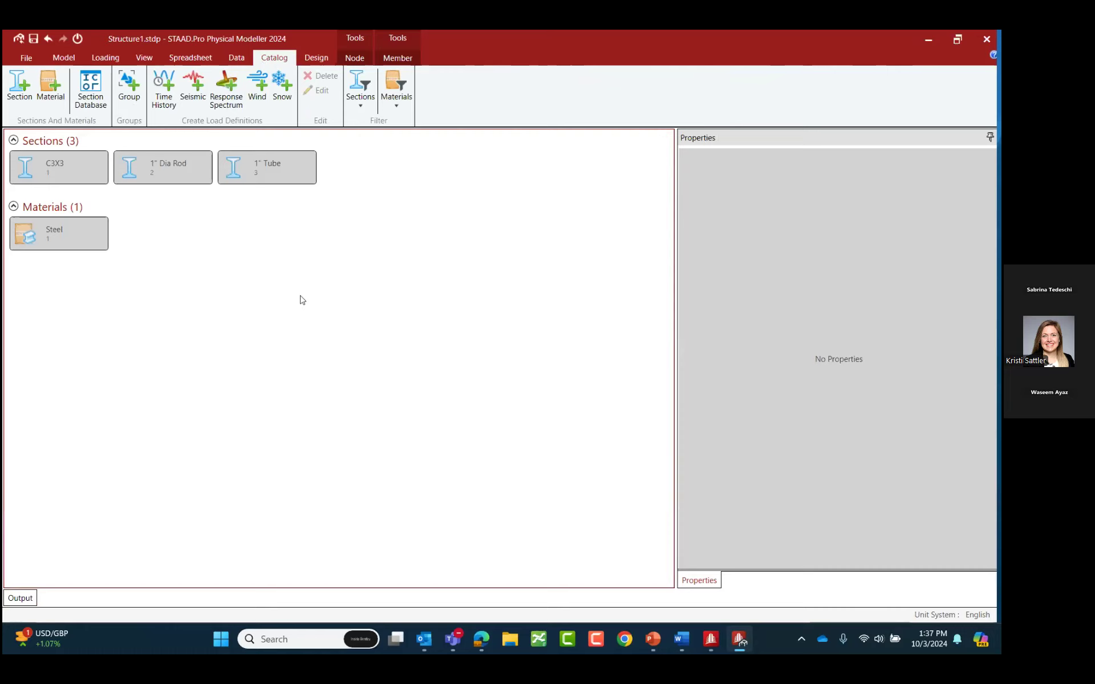
{"action": "left_click", "coordinate": [71, 234]}
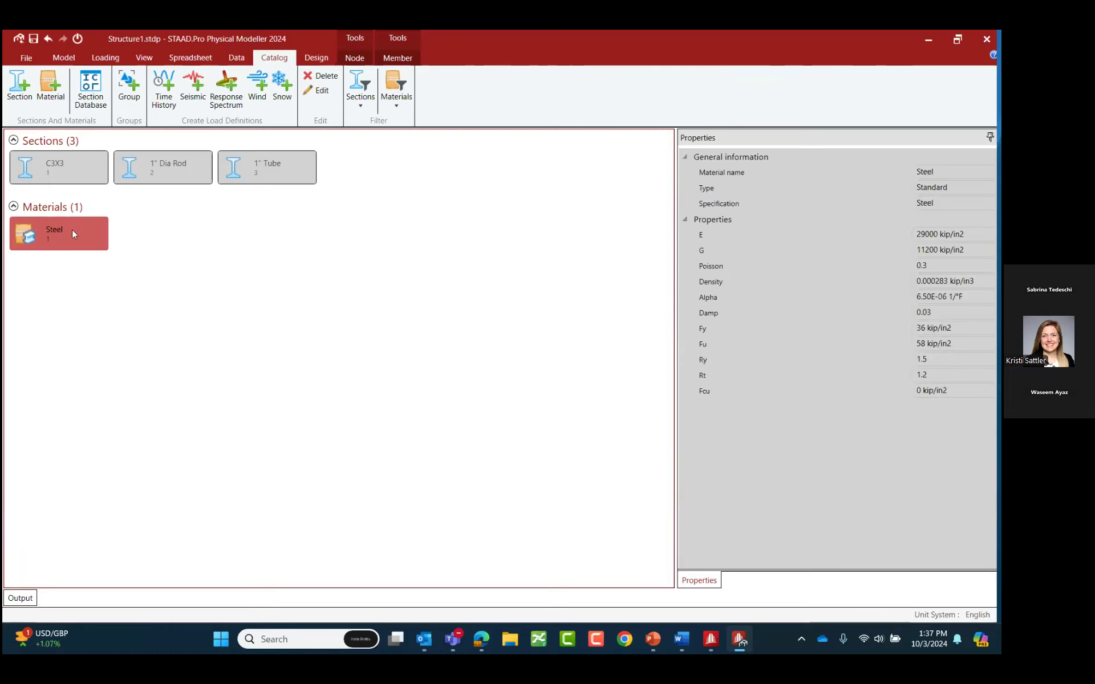
{"action": "left_click", "coordinate": [924, 386]}
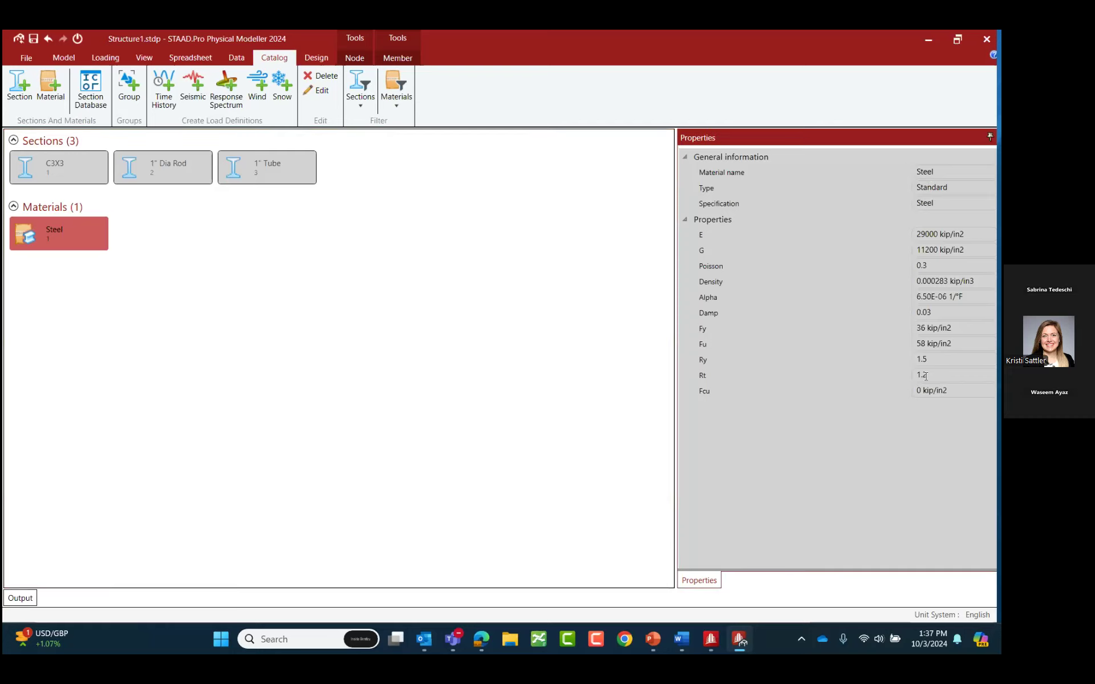
{"action": "left_click", "coordinate": [534, 372]}
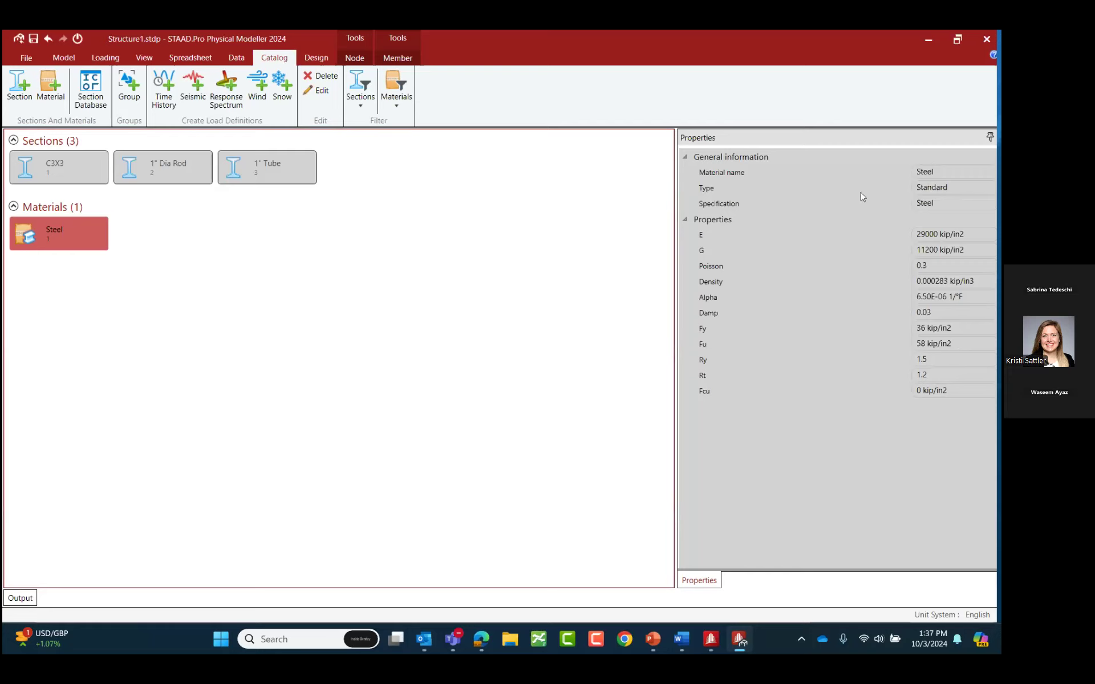
Add a custom-type material with the Steel specification, named Custom Material, keeping its default properties.
{"action": "left_click", "coordinate": [45, 84]}
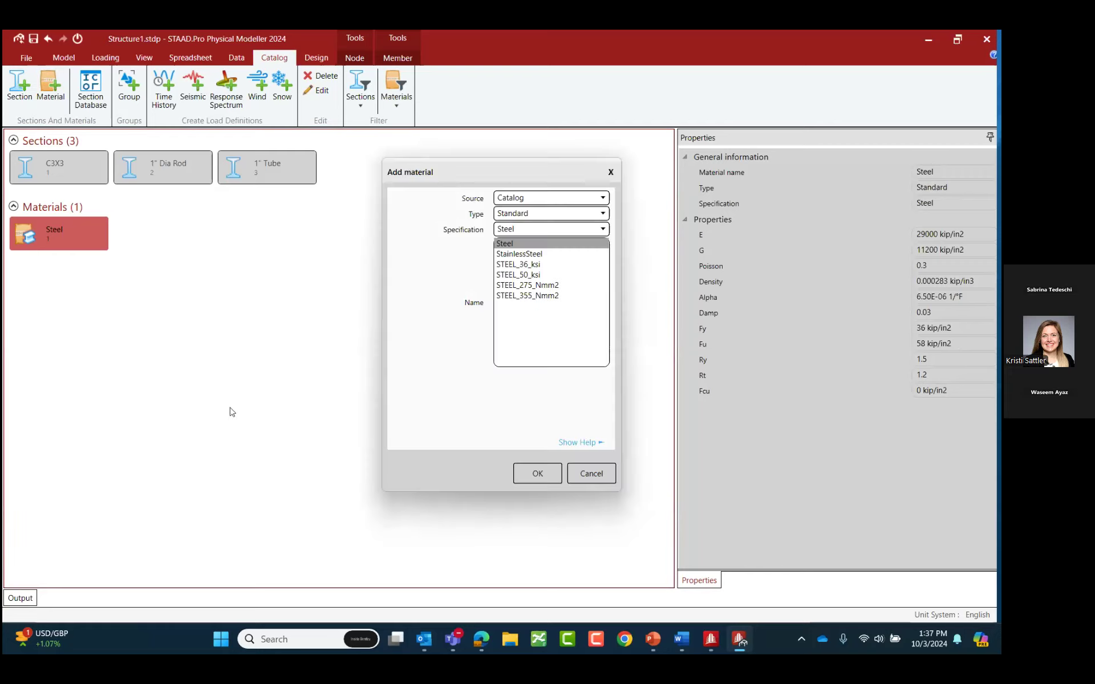
{"action": "left_click", "coordinate": [517, 216]}
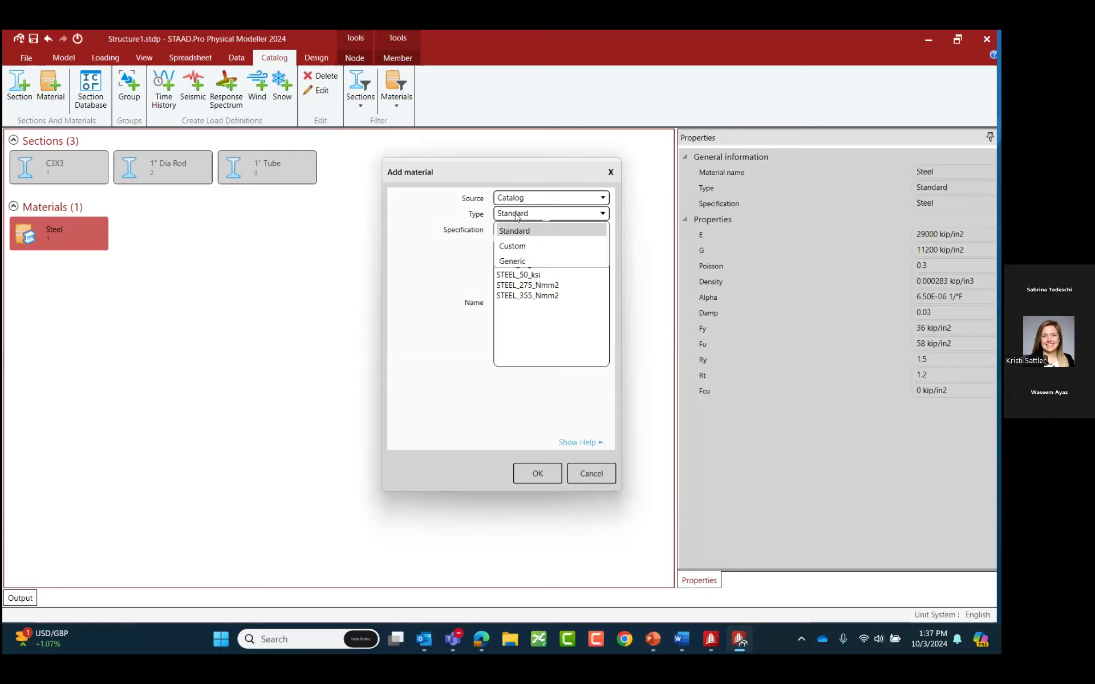
{"action": "left_click", "coordinate": [512, 246]}
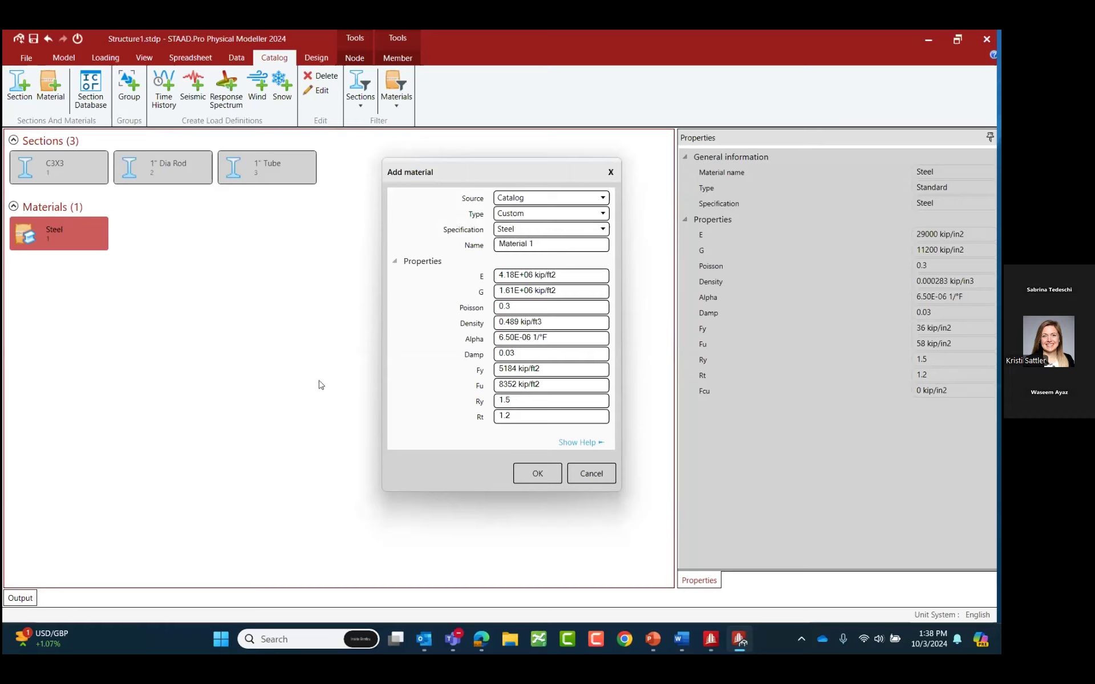
{"action": "left_click", "coordinate": [549, 243]}
{"action": "key", "text": "ctrl+a"}
{"action": "type", "text": "Custom Material"}
{"action": "left_click", "coordinate": [520, 231]}
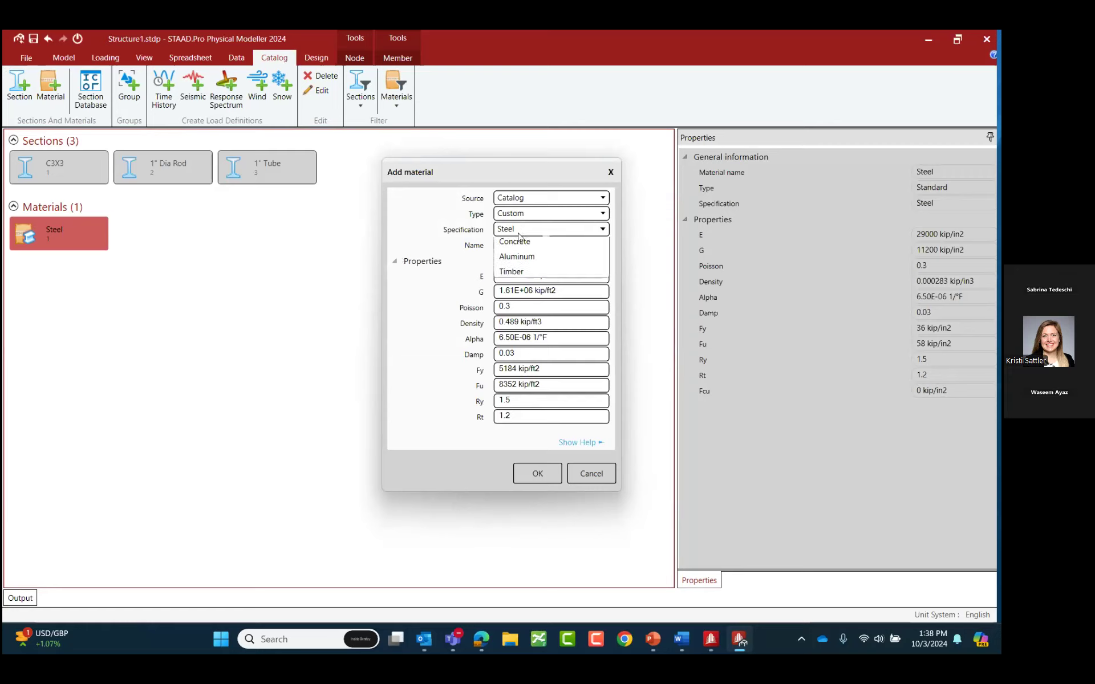
{"action": "left_click", "coordinate": [520, 246]}
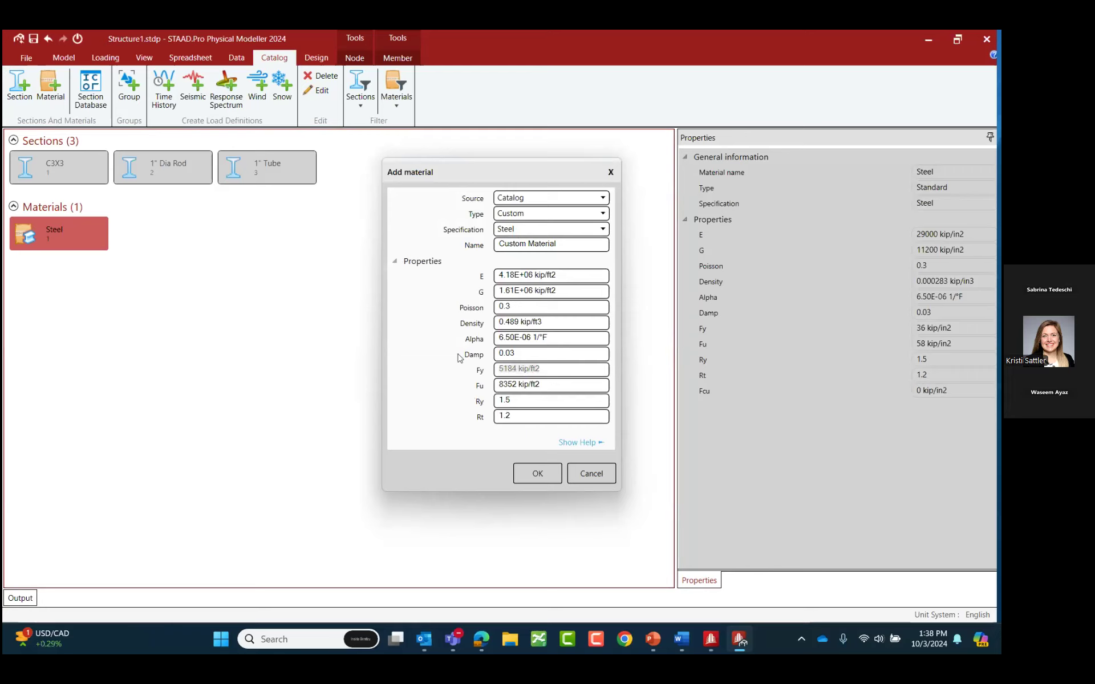
{"action": "left_click", "coordinate": [522, 475]}
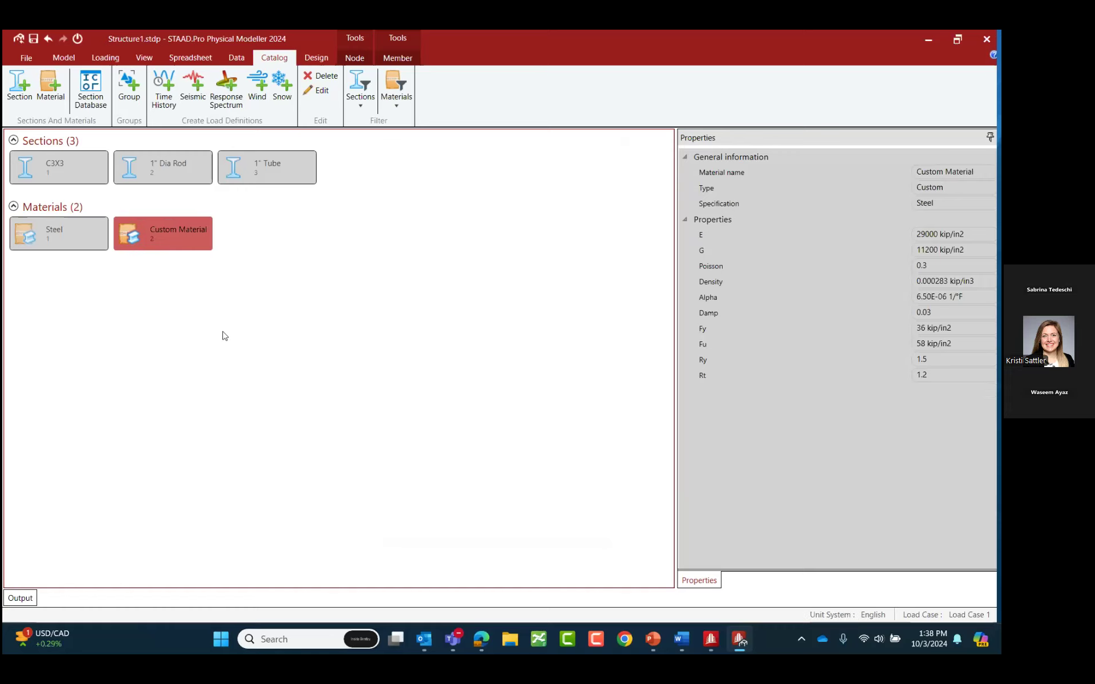
Read the built-in help on material types and property definitions for Custom Material, leaving the material unedited.
{"action": "double_click", "coordinate": [166, 234]}
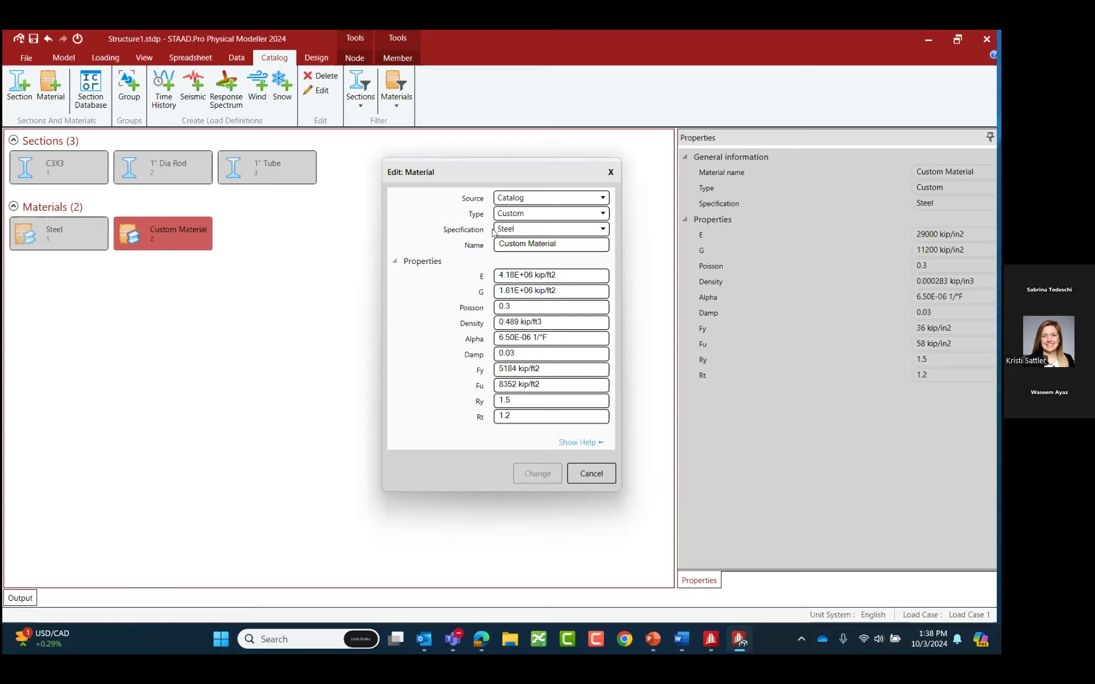
{"action": "left_click", "coordinate": [589, 443]}
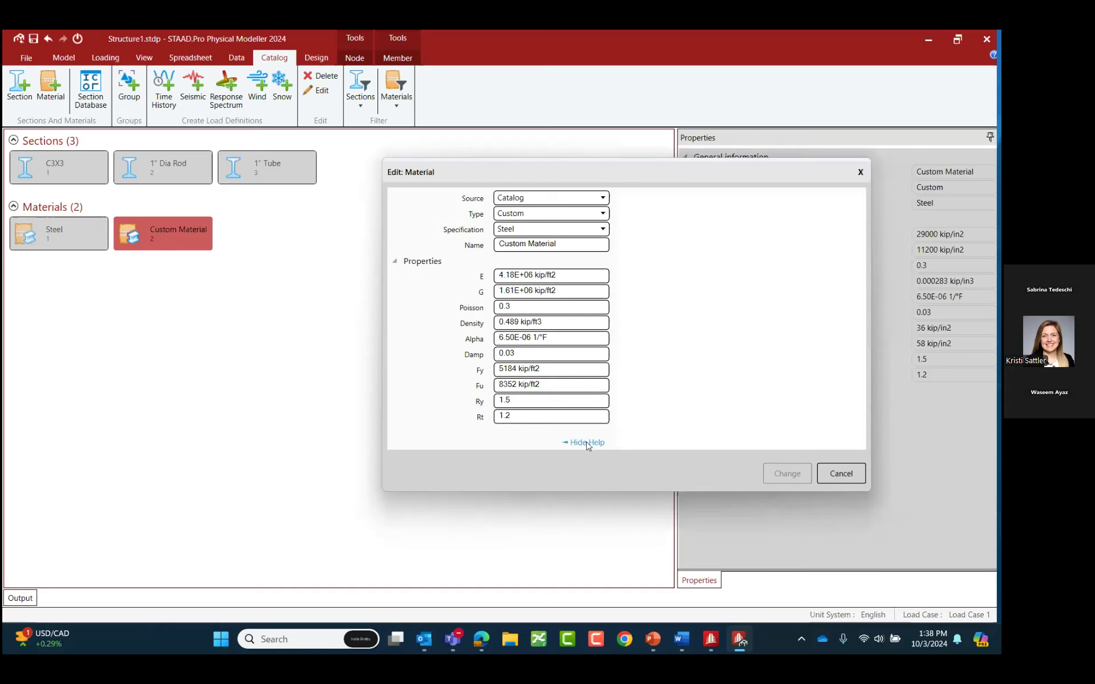
{"action": "scroll", "coordinate": [770, 375], "scroll_direction": "down", "scroll_amount": 3}
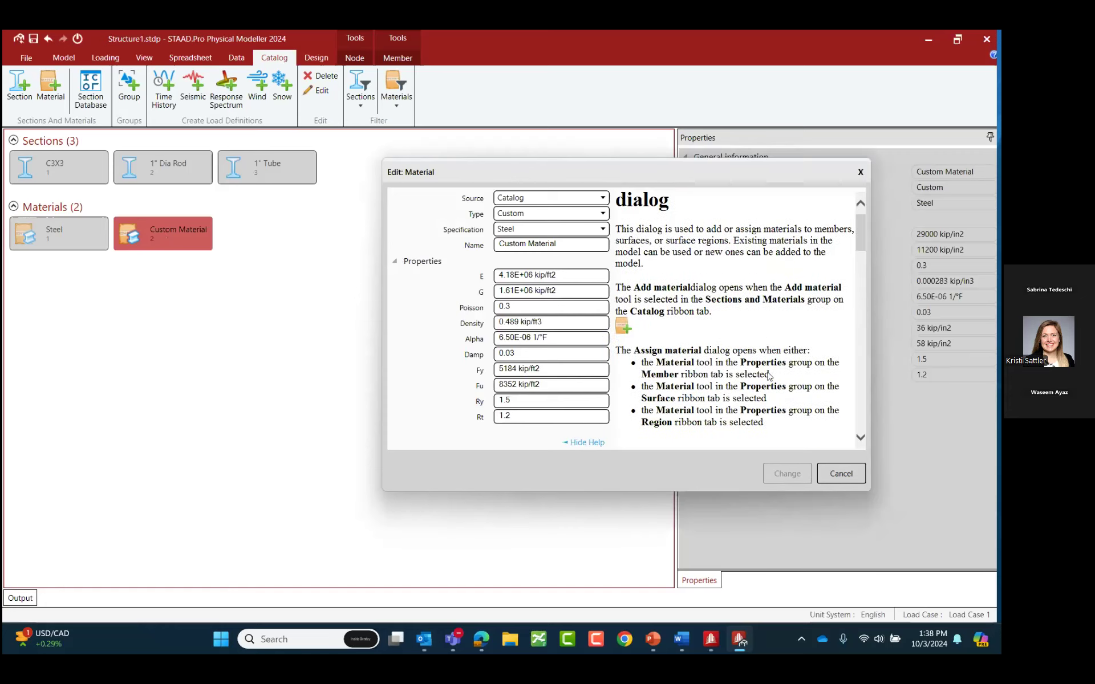
{"action": "scroll", "coordinate": [770, 376], "scroll_direction": "down", "scroll_amount": 9}
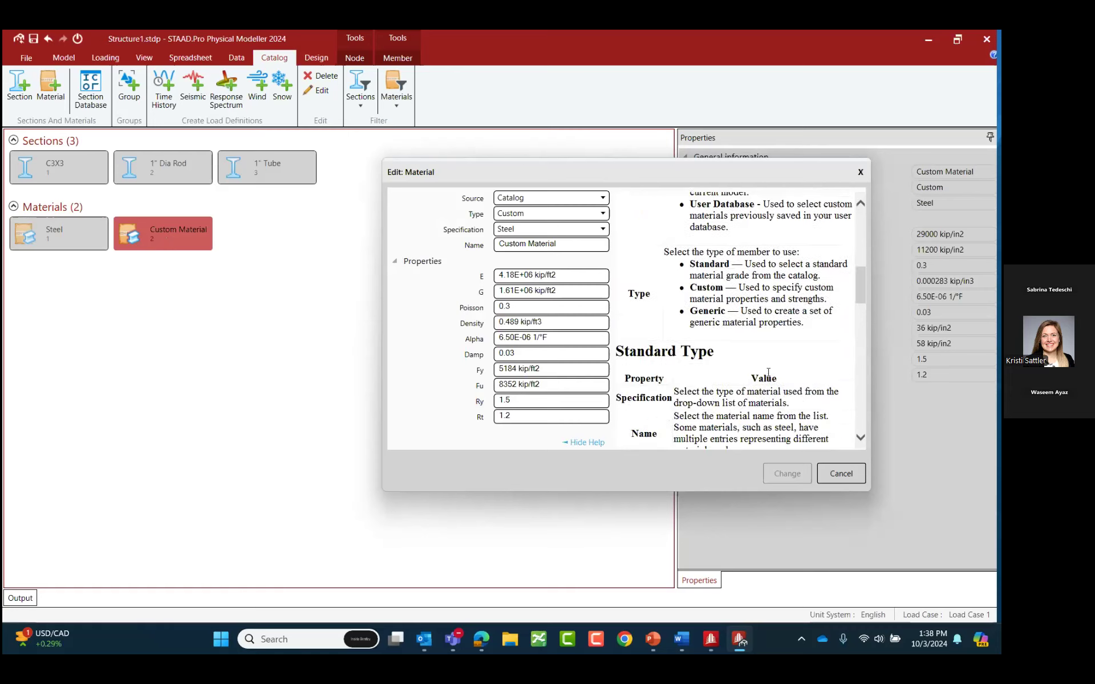
{"action": "scroll", "coordinate": [768, 372], "scroll_direction": "down", "scroll_amount": 10}
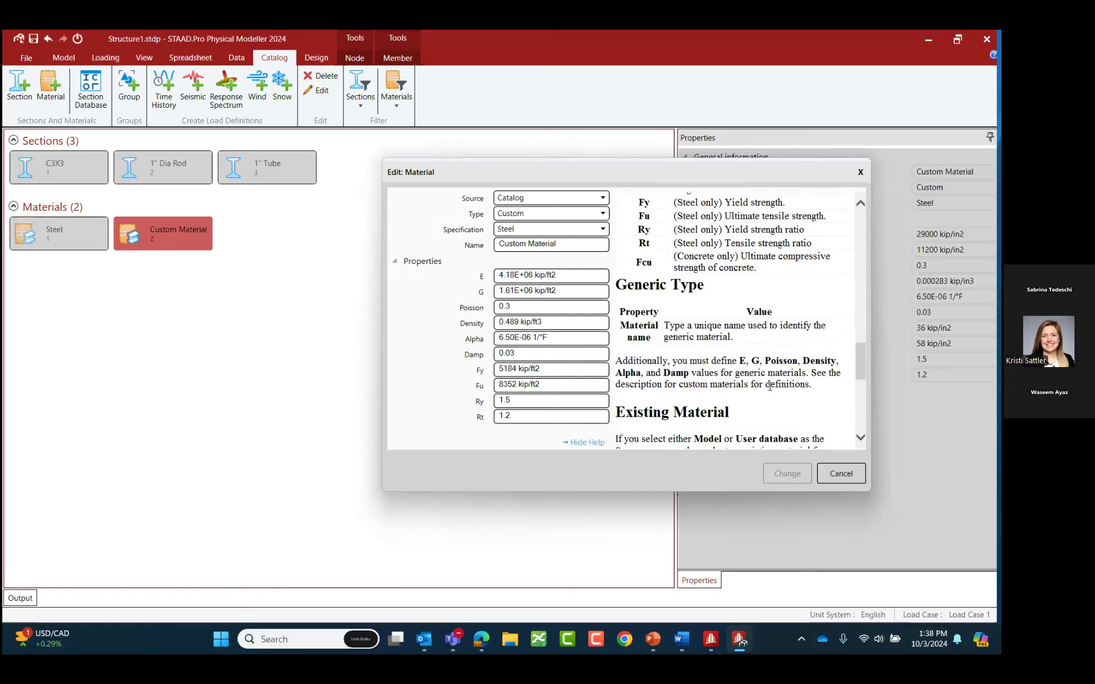
{"action": "left_click", "coordinate": [854, 474]}
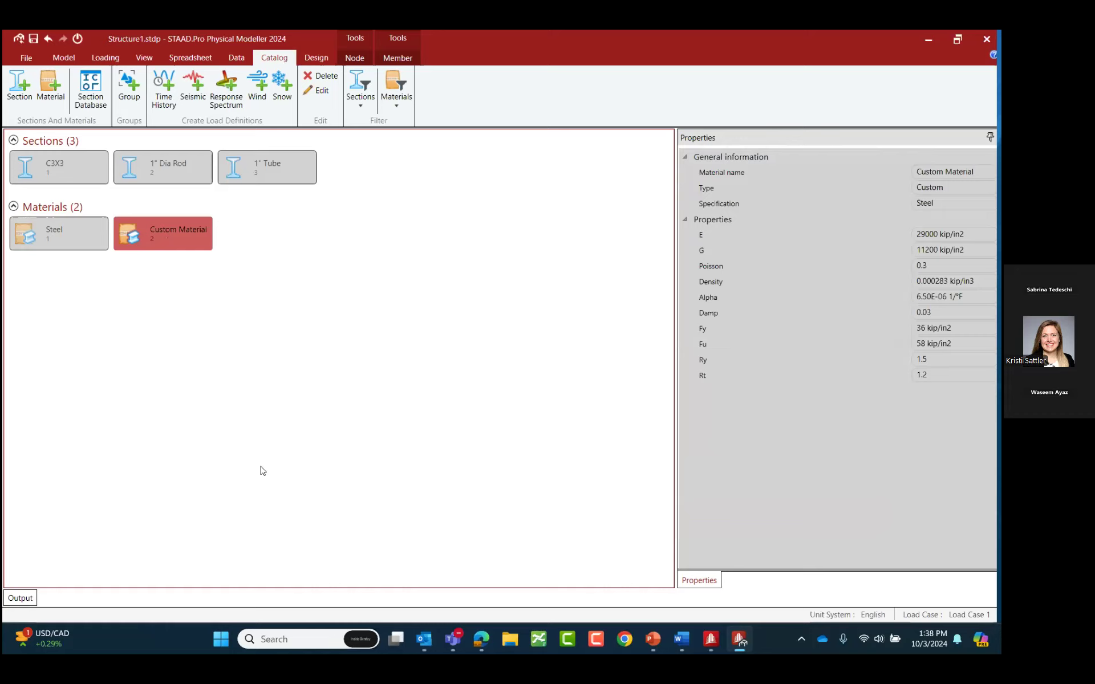
Return to the truss model and try to segment the bottom chord alone at its intersections.
{"action": "left_click", "coordinate": [63, 58]}
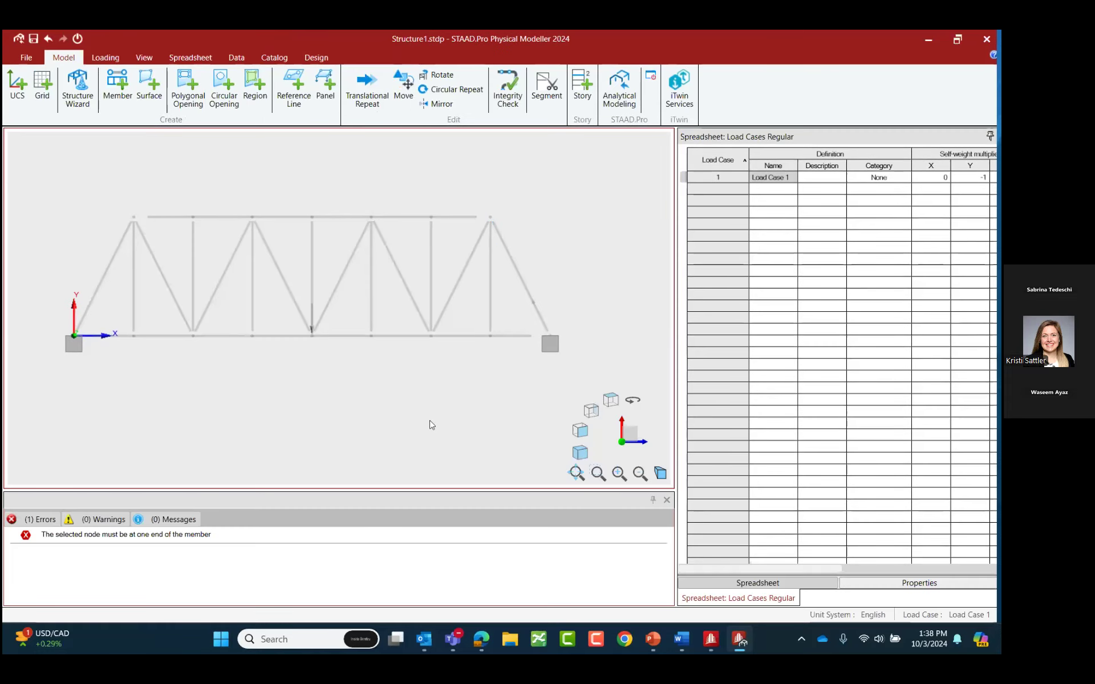
{"action": "left_click", "coordinate": [358, 337]}
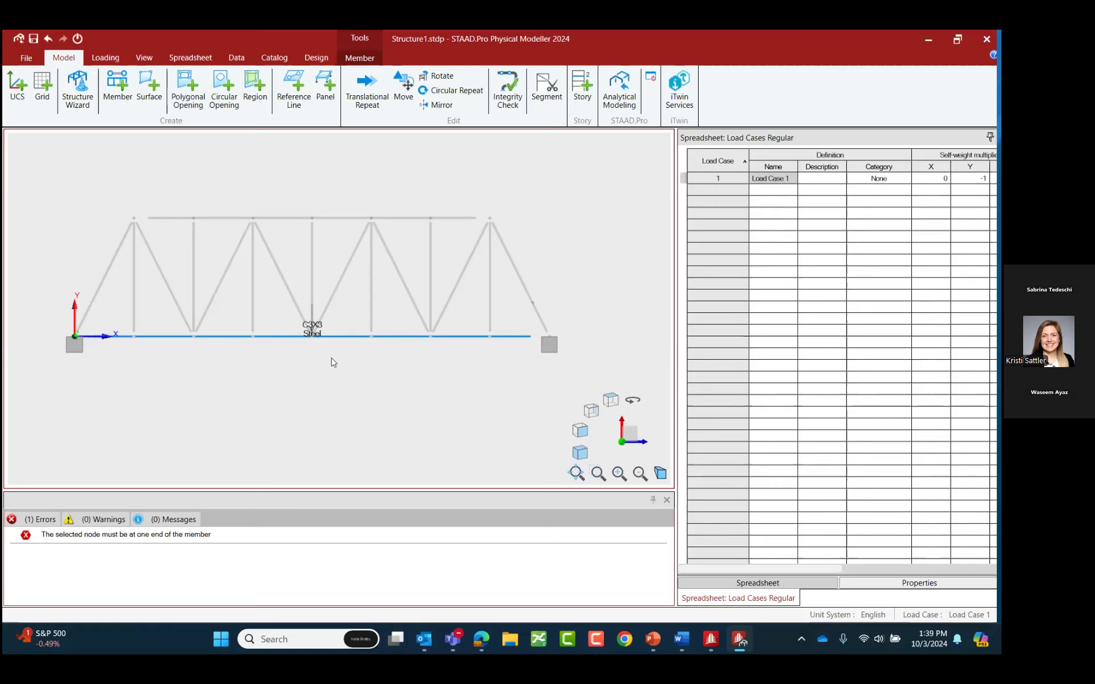
{"action": "left_click", "coordinate": [357, 57]}
{"action": "left_click", "coordinate": [602, 107]}
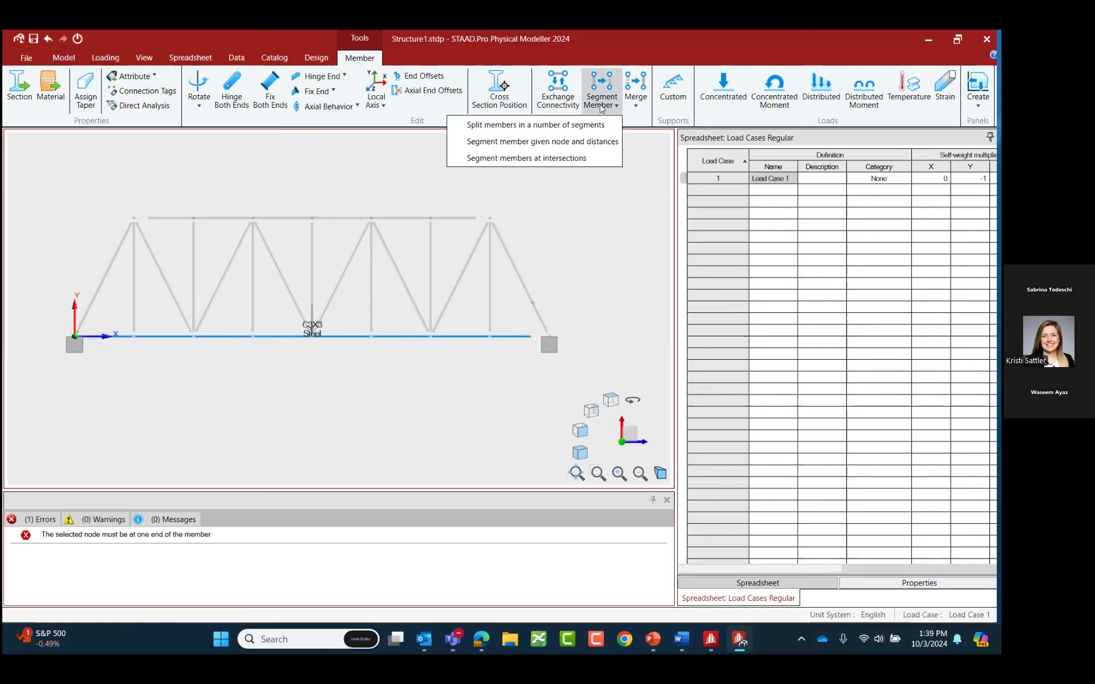
{"action": "left_click", "coordinate": [573, 163]}
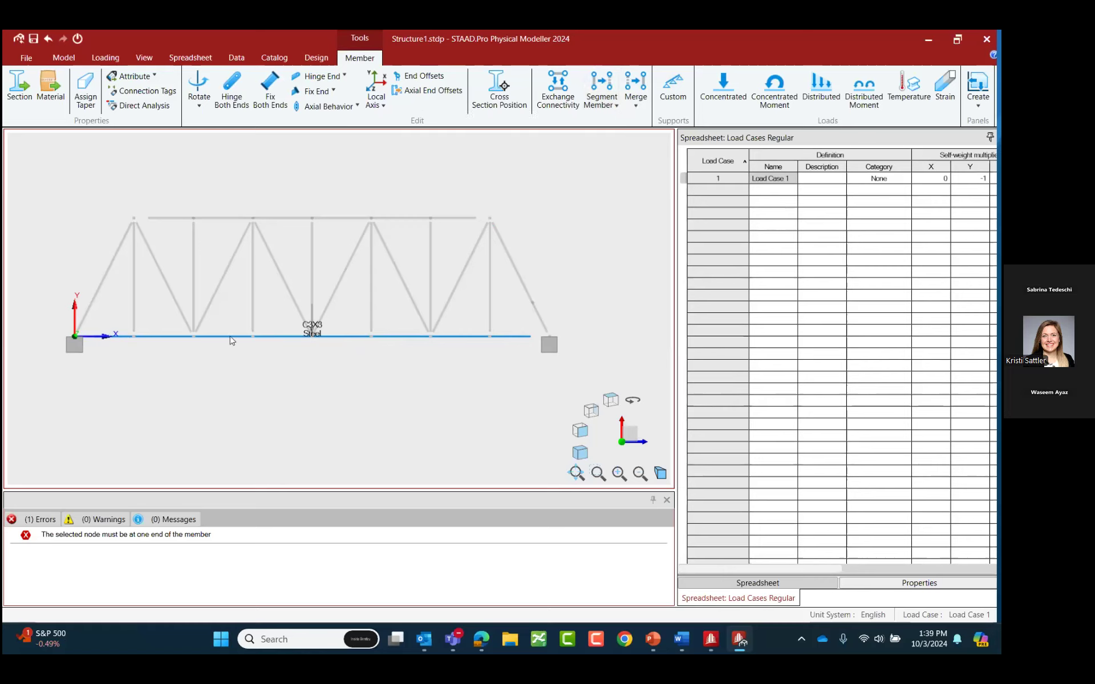
Segment the bottom chord together with the connected vertical and diagonal members at their intersections.
{"action": "left_click", "coordinate": [269, 348]}
{"action": "left_click_drag", "start_coordinate": [582, 374], "coordinate": [15, 296]}
{"action": "left_click", "coordinate": [398, 58]}
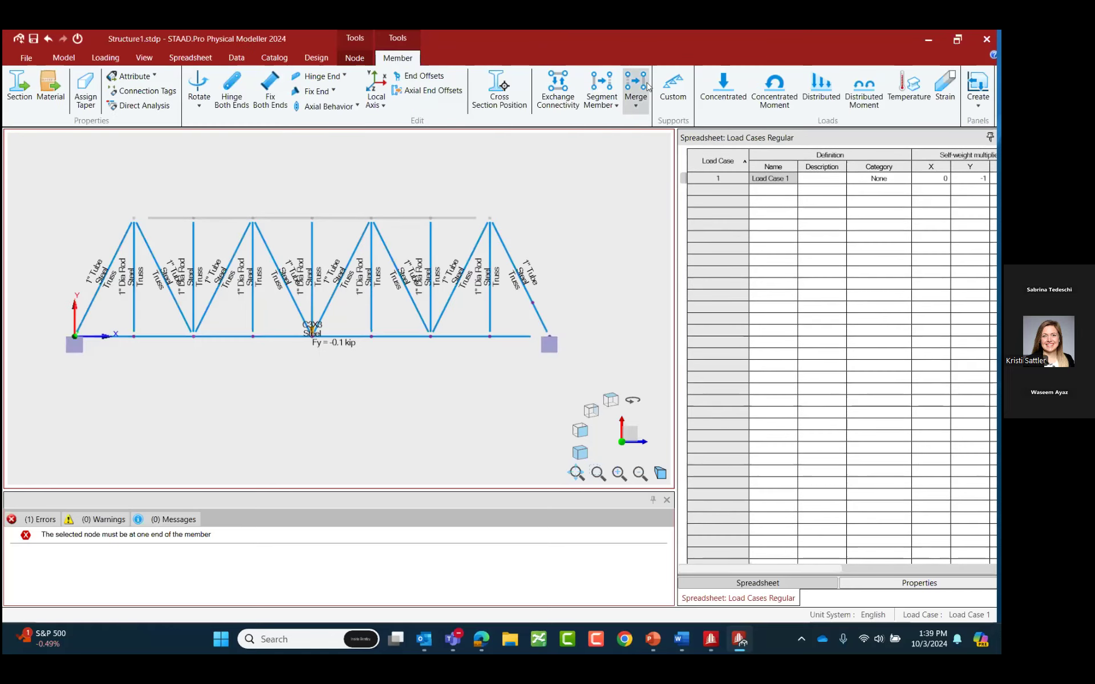
{"action": "left_click", "coordinate": [602, 97]}
{"action": "left_click", "coordinate": [551, 158]}
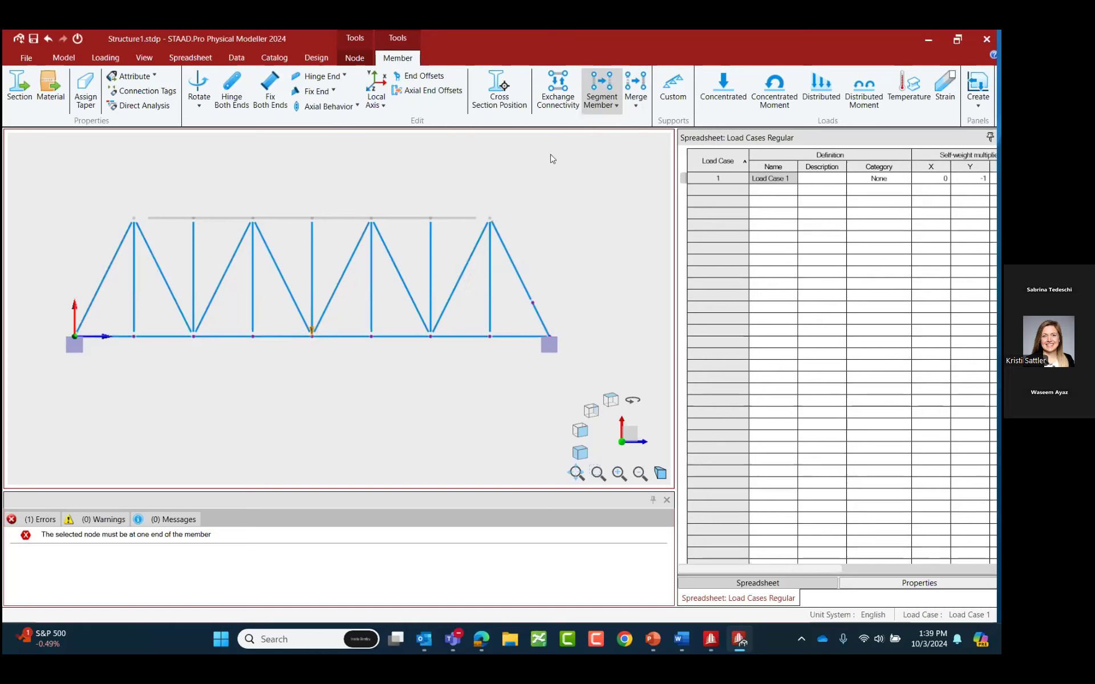
Check the individual bottom chord segments between the truss joints by selecting them along the span.
{"action": "left_click", "coordinate": [403, 373]}
{"action": "left_click", "coordinate": [403, 338]}
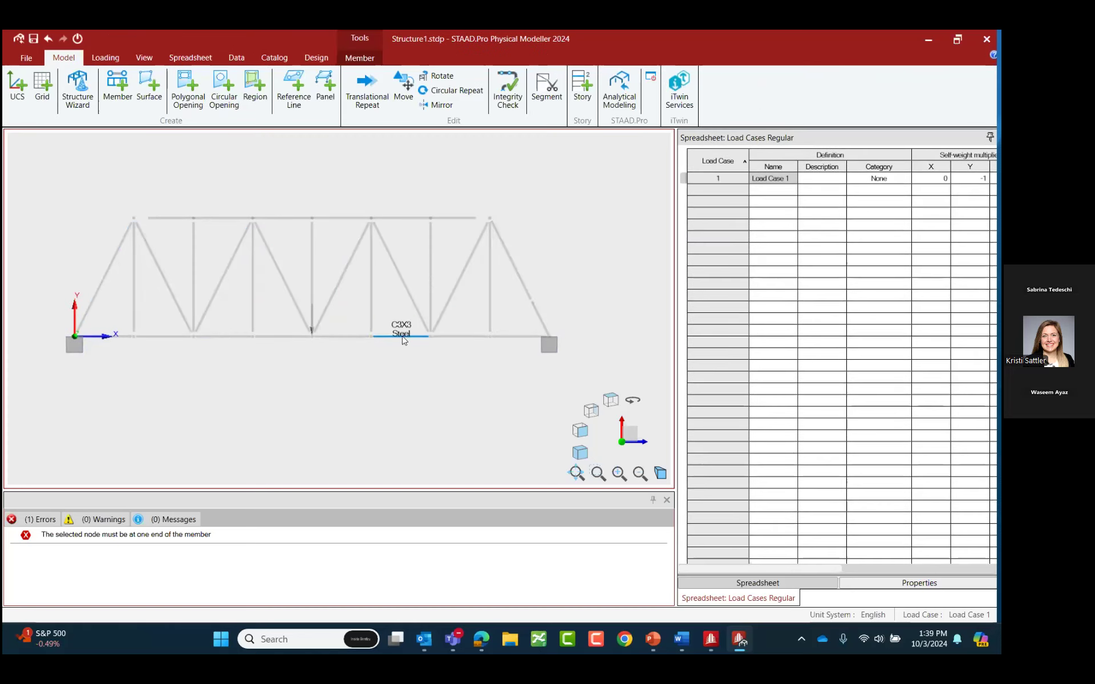
{"action": "left_click", "coordinate": [350, 337]}
{"action": "left_click", "coordinate": [288, 337]}
{"action": "left_click", "coordinate": [223, 337]}
{"action": "left_click", "coordinate": [173, 338]}
{"action": "left_click", "coordinate": [126, 339]}
{"action": "left_click", "coordinate": [236, 338]}
{"action": "left_click", "coordinate": [268, 339]}
{"action": "left_click_drag", "start_coordinate": [571, 368], "coordinate": [50, 330]}
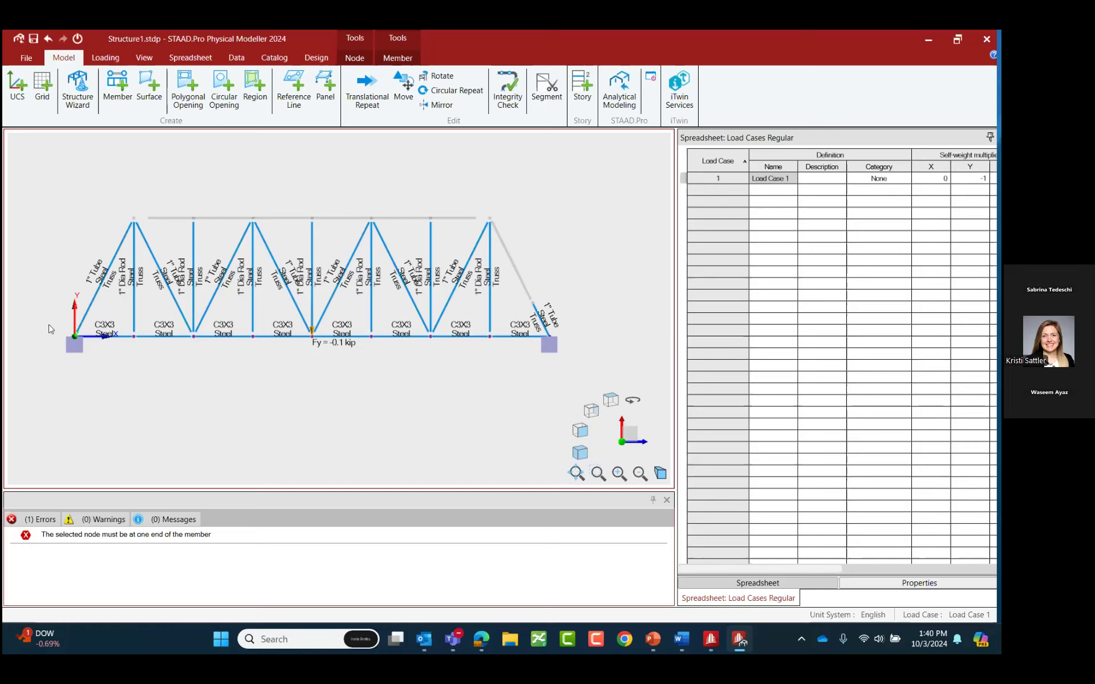
{"action": "left_click", "coordinate": [301, 314]}
Add a nodal load in Load Case 1 at the bottom chord's midspan node, with FY 0 and FZ 0.25 kip.
{"action": "left_click", "coordinate": [313, 337]}
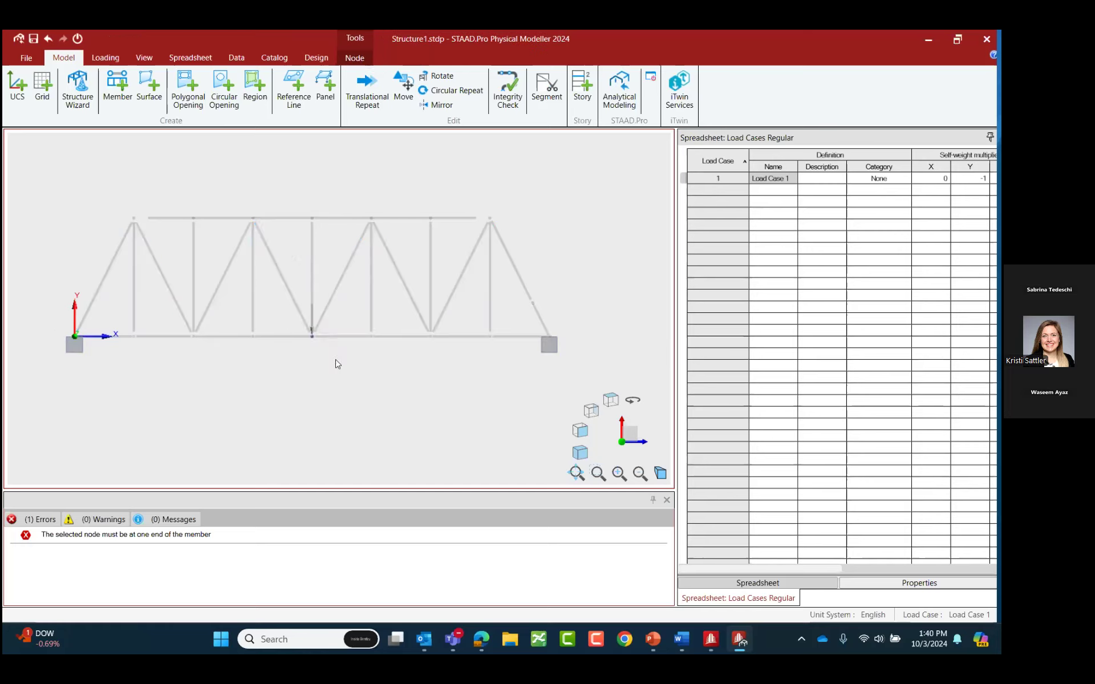
{"action": "left_click", "coordinate": [354, 58]}
{"action": "left_click", "coordinate": [368, 91]}
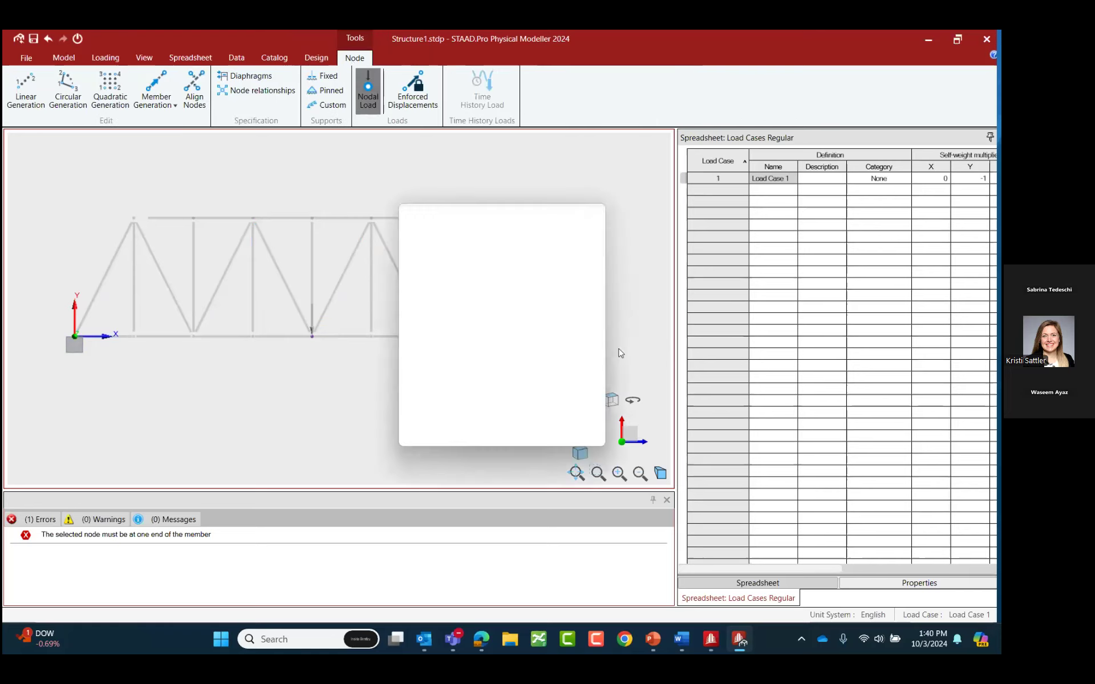
{"action": "left_click", "coordinate": [551, 306]}
{"action": "type", "text": "-0.1"}
{"action": "key", "text": "BackSpace"}
{"action": "key", "text": "BackSpace"}
{"action": "key", "text": "BackSpace"}
{"action": "key", "text": "BackSpace"}
{"action": "key", "text": "BackSpace"}
{"action": "key", "text": "BackSpace"}
{"action": "key", "text": "BackSpace"}
{"action": "key", "text": "BackSpace"}
{"action": "type", "text": "0"}
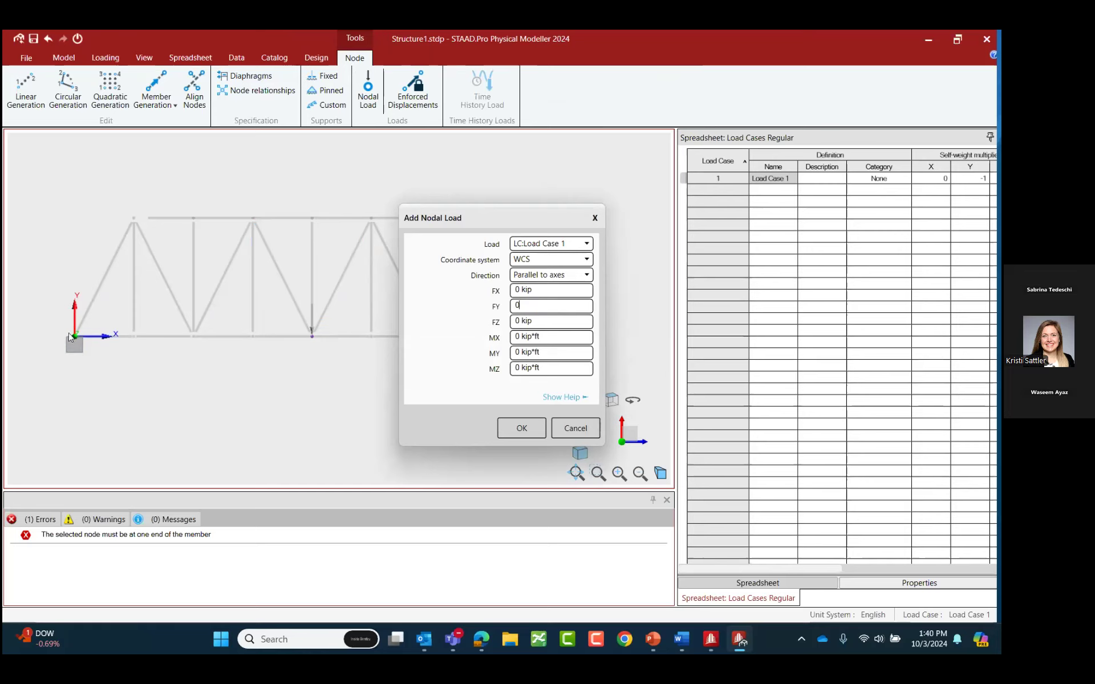
{"action": "left_click", "coordinate": [533, 321]}
{"action": "type", "text": "0.25"}
{"action": "key", "text": "Tab"}
{"action": "left_click", "coordinate": [511, 436]}
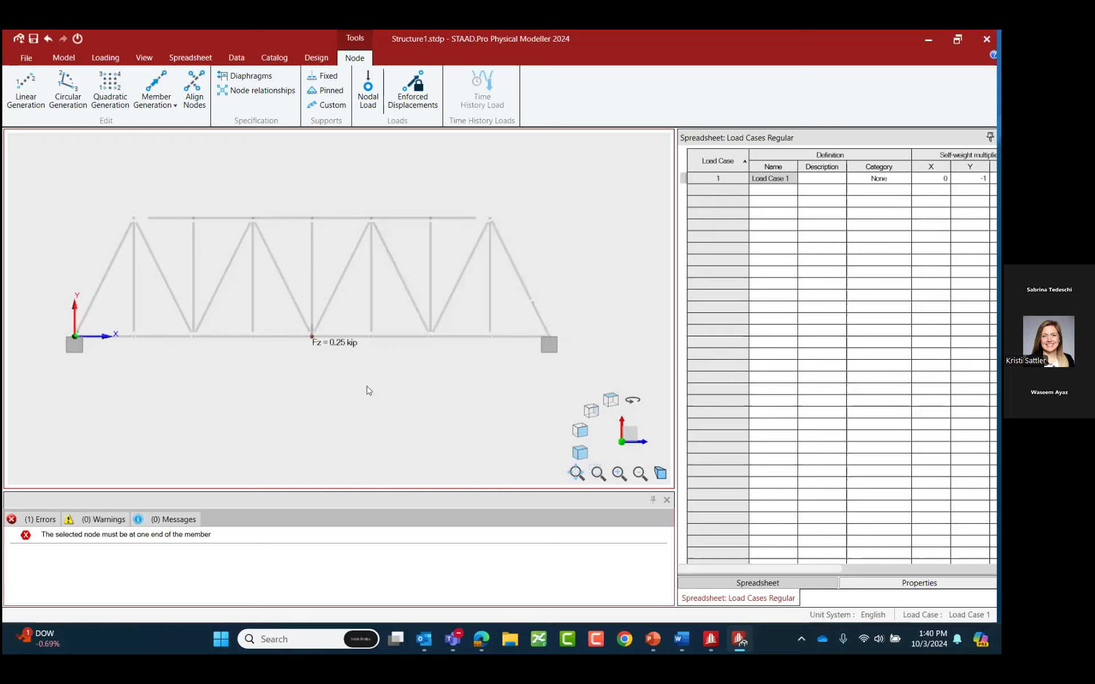
View the truss with its lateral nodal load in isometric, then return it to analytical modeling by creating the analytical model.
{"action": "left_click", "coordinate": [579, 454]}
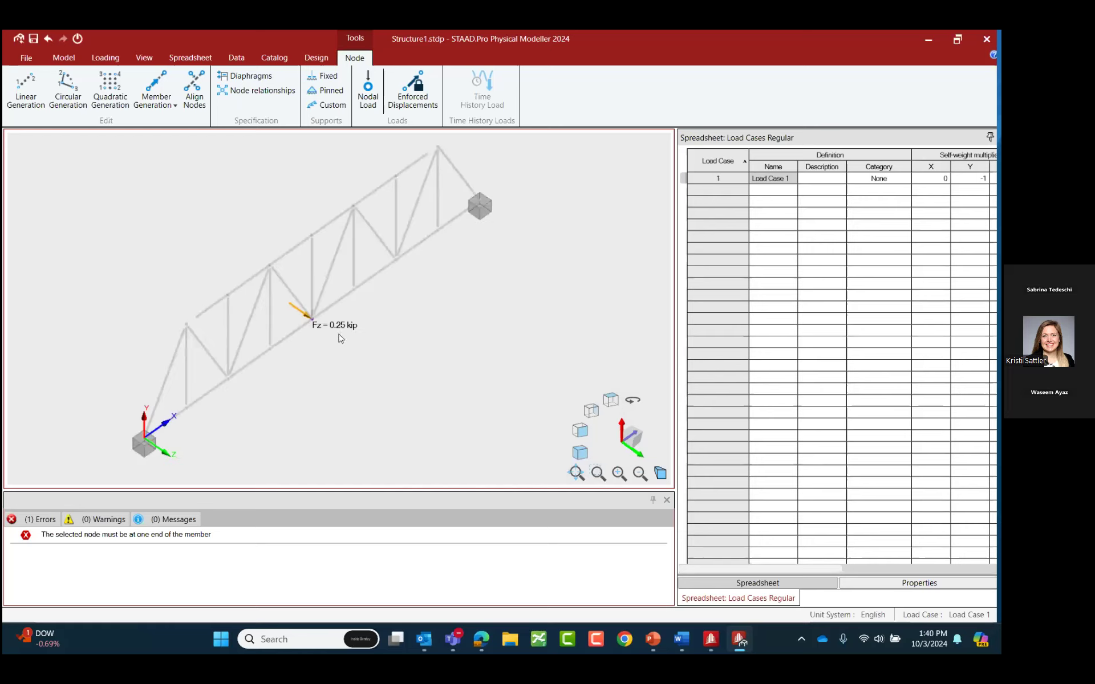
{"action": "left_click_drag", "start_coordinate": [270, 269], "coordinate": [388, 377]}
{"action": "key", "text": "Escape"}
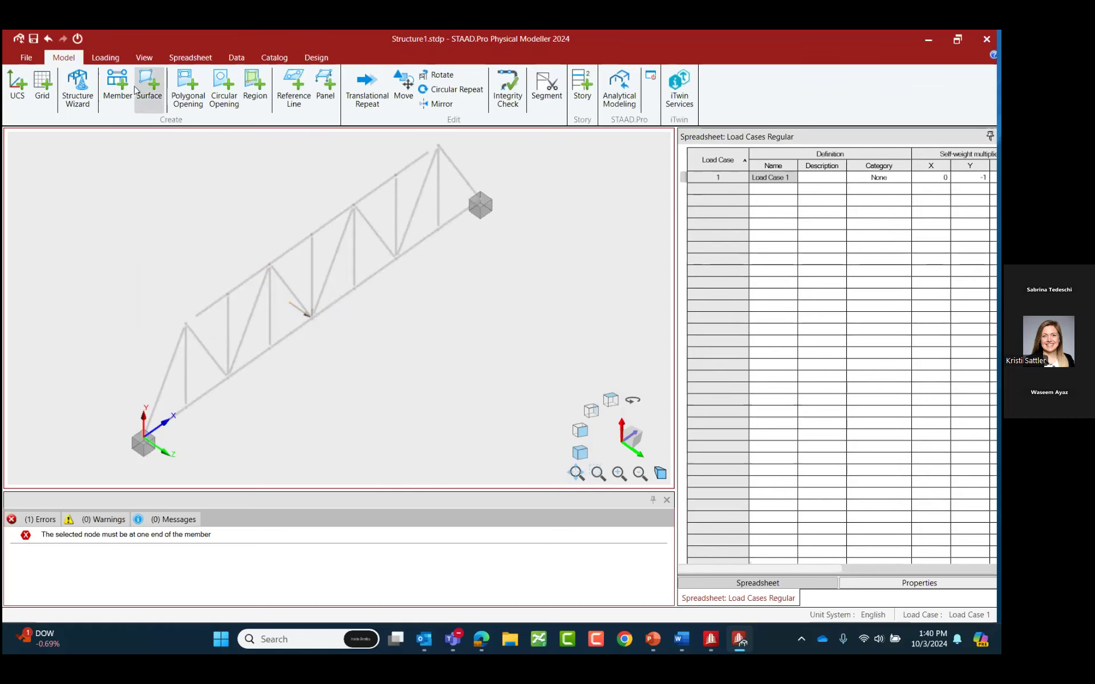
{"action": "left_click", "coordinate": [21, 40]}
{"action": "left_click", "coordinate": [532, 358]}
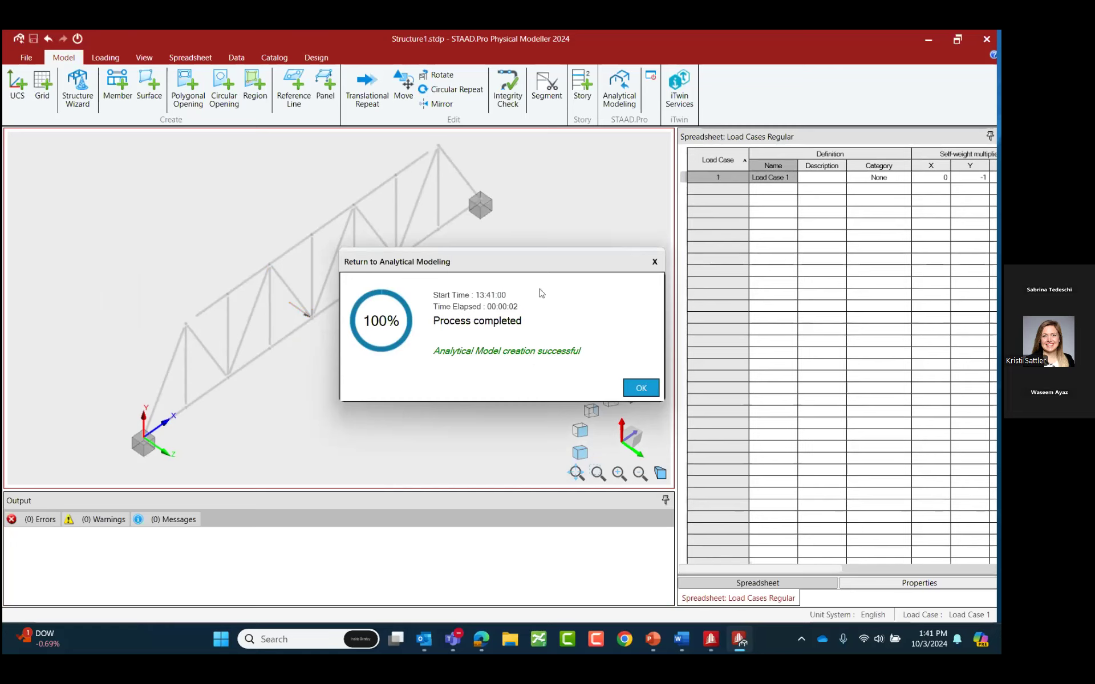
{"action": "left_click", "coordinate": [641, 387]}
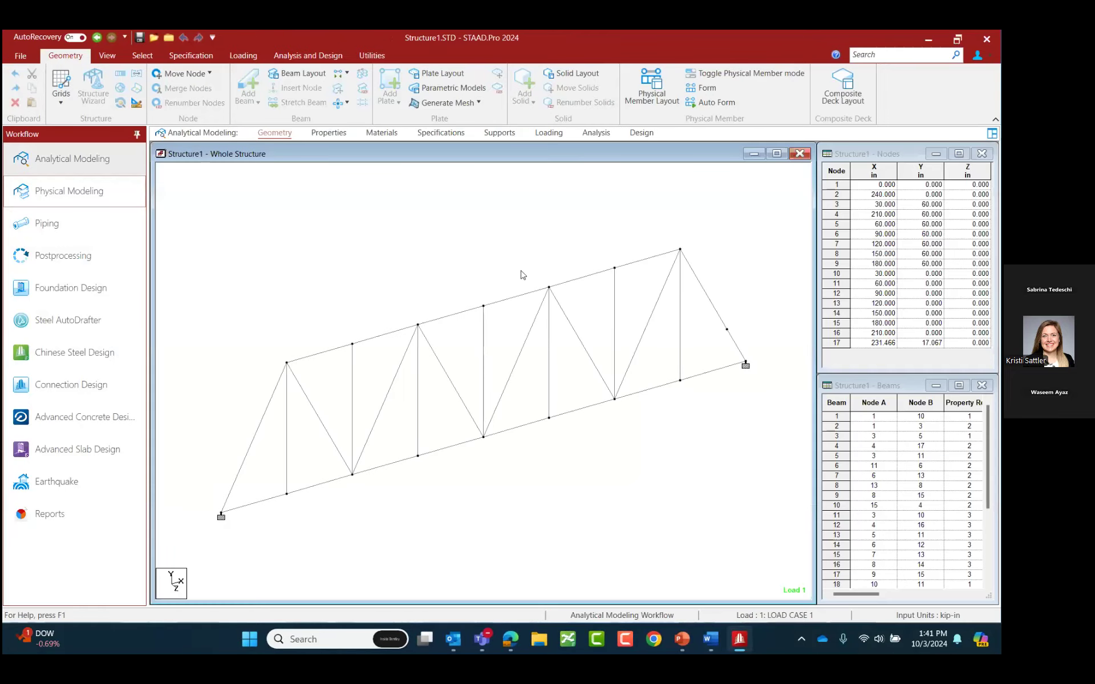
Run the analysis of the truss and go to post processing mode.
{"action": "left_click", "coordinate": [293, 57]}
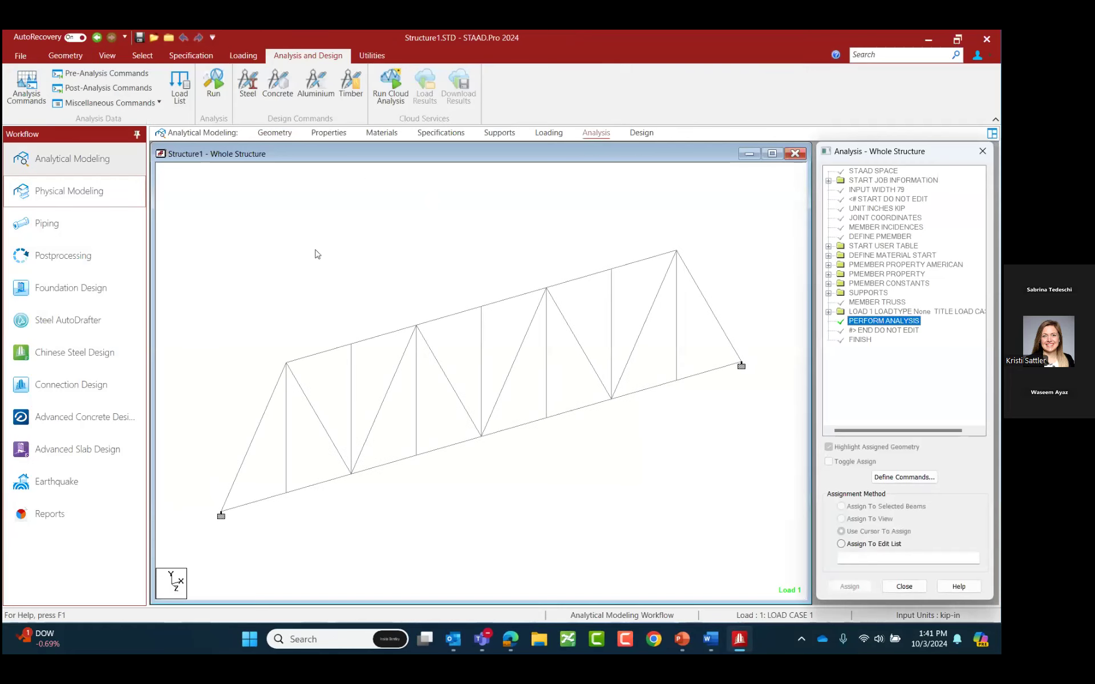
{"action": "left_click", "coordinate": [212, 81]}
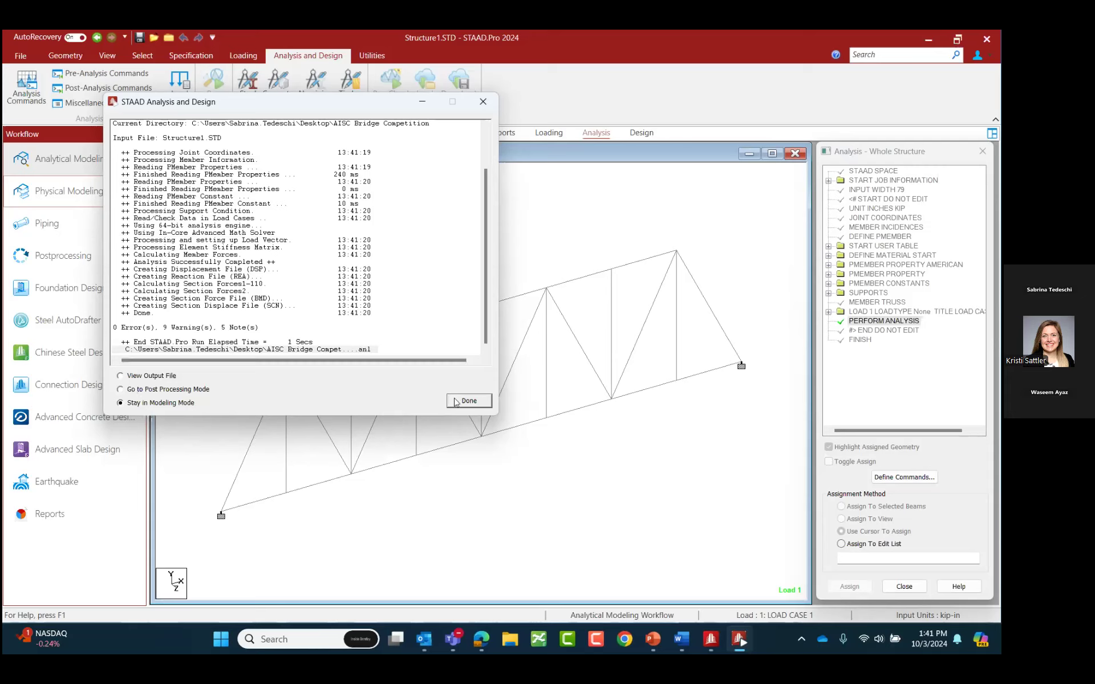
{"action": "left_click", "coordinate": [208, 391]}
{"action": "left_click", "coordinate": [469, 401]}
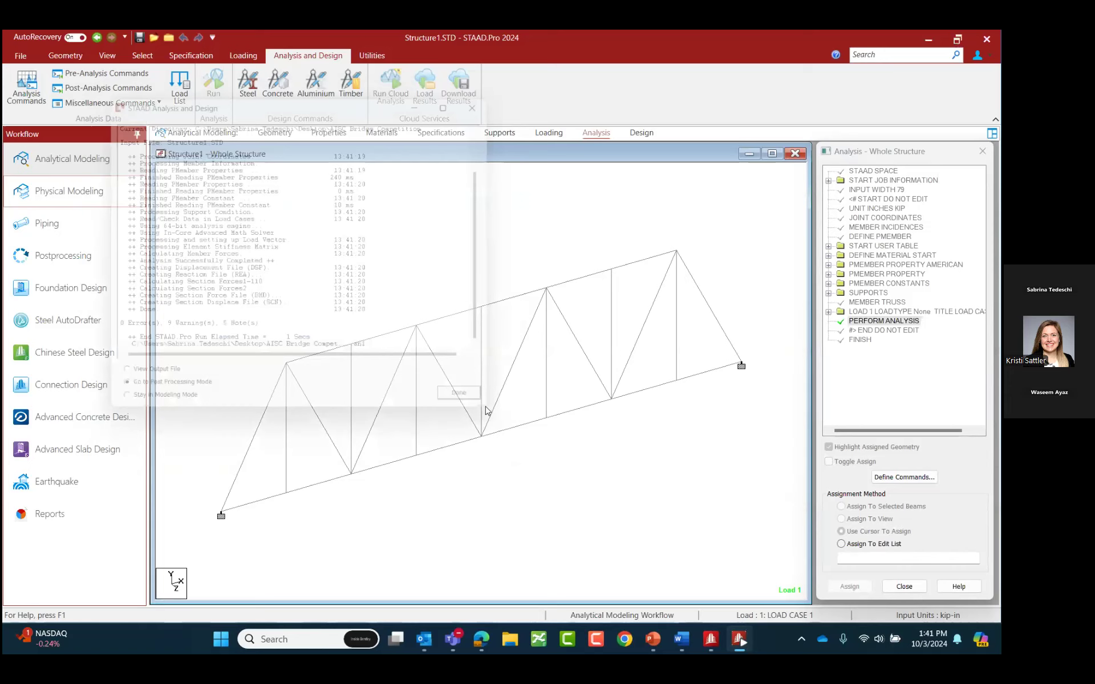
Set up the postprocessing results to display the truss's displaced shape for Load Case 1.
{"action": "left_click", "coordinate": [380, 240]}
{"action": "left_click", "coordinate": [420, 239]}
{"action": "left_click", "coordinate": [368, 290]}
{"action": "left_click", "coordinate": [368, 321]}
{"action": "left_click", "coordinate": [415, 353]}
{"action": "left_click", "coordinate": [414, 367]}
{"action": "left_click", "coordinate": [414, 383]}
{"action": "left_click", "coordinate": [517, 367]}
{"action": "left_click", "coordinate": [518, 354]}
{"action": "left_click", "coordinate": [507, 431]}
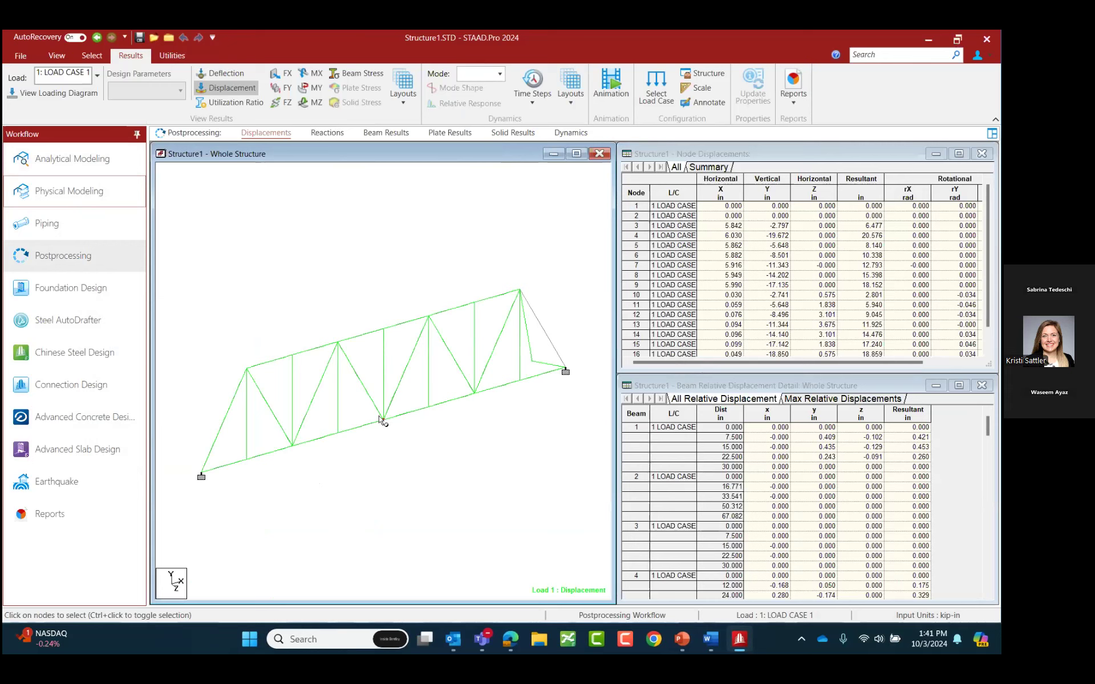
Check the node displacements at the bottom chord's midspan node and the Max Z entry in the displacement summary.
{"action": "left_click", "coordinate": [384, 420]}
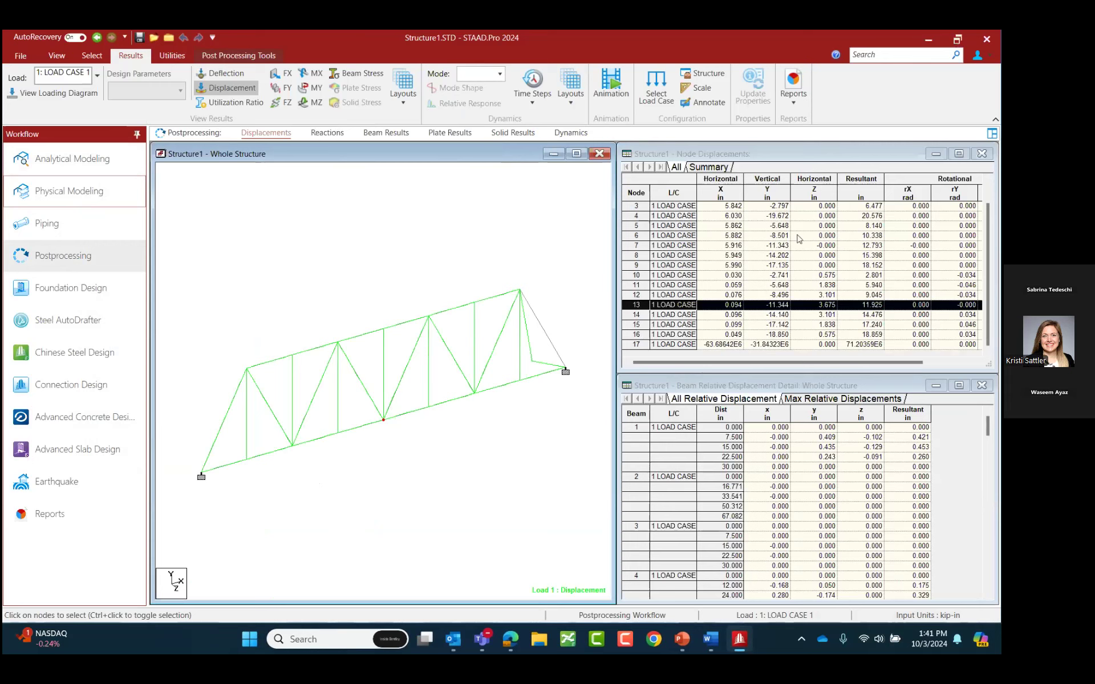
{"action": "left_click", "coordinate": [734, 159]}
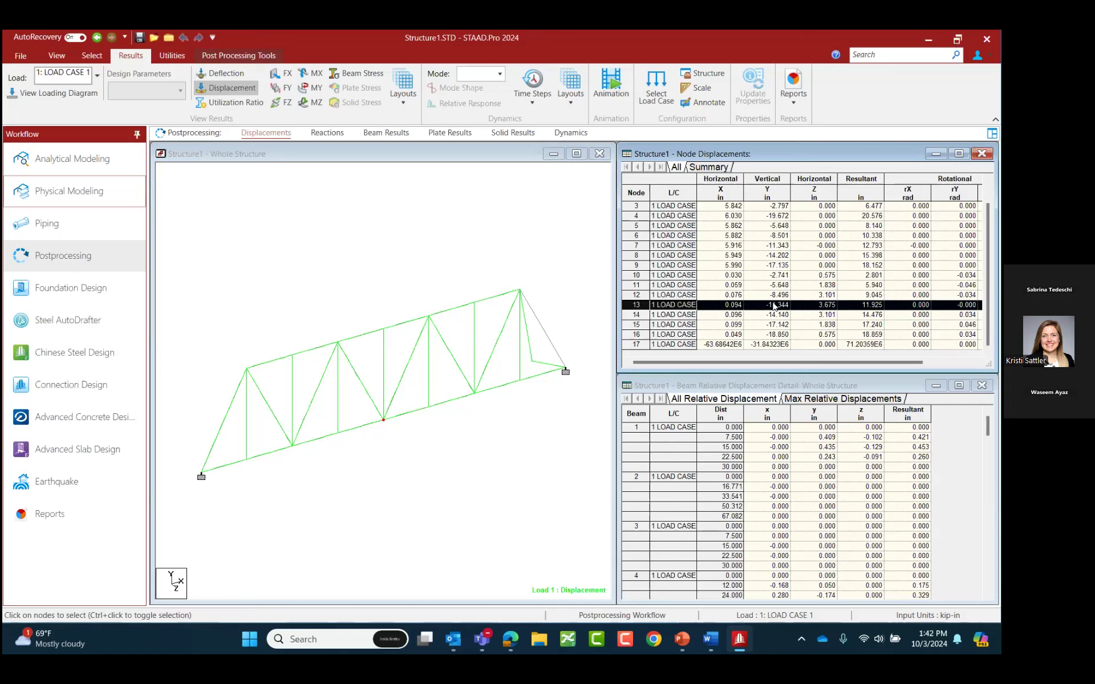
{"action": "left_click", "coordinate": [708, 167]}
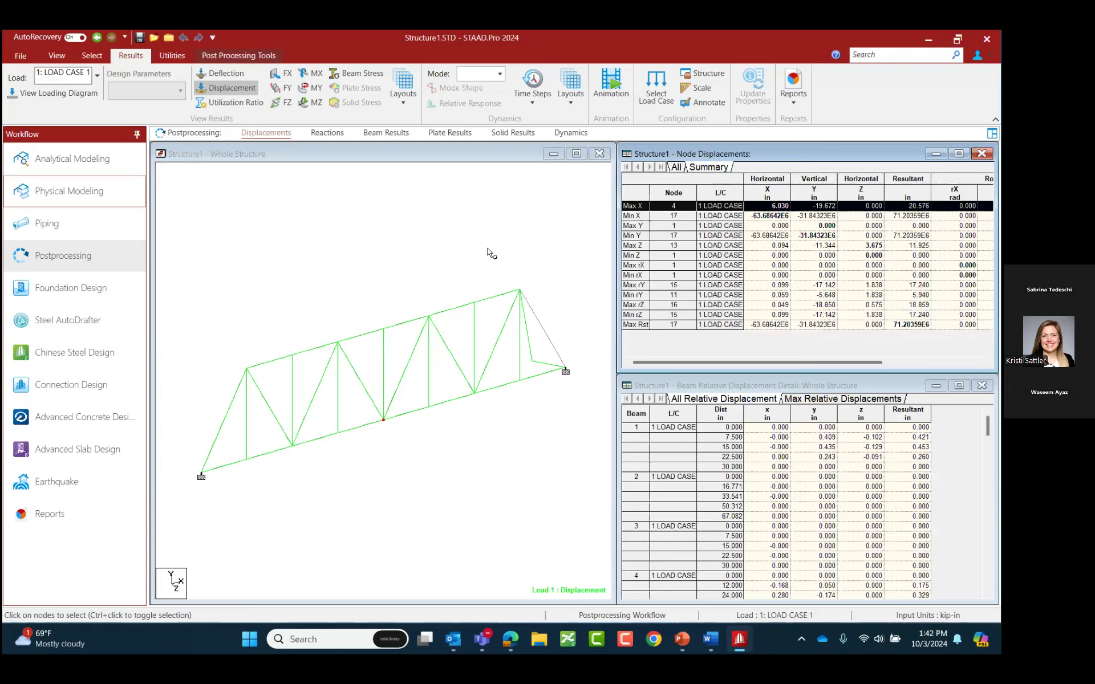
{"action": "left_click", "coordinate": [628, 246]}
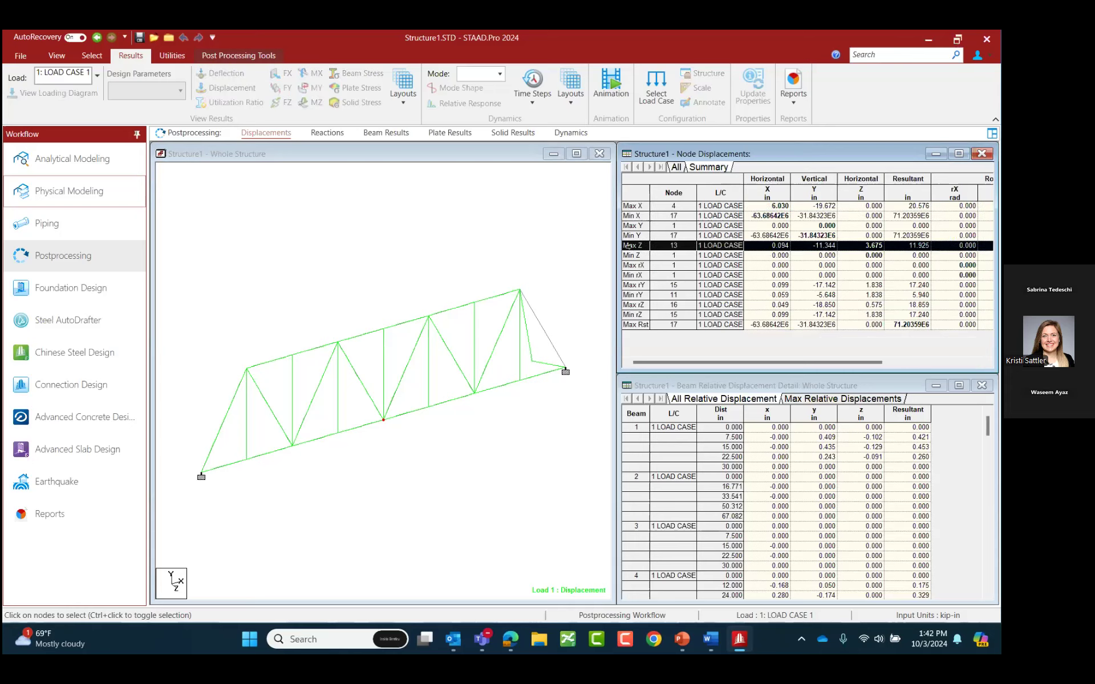